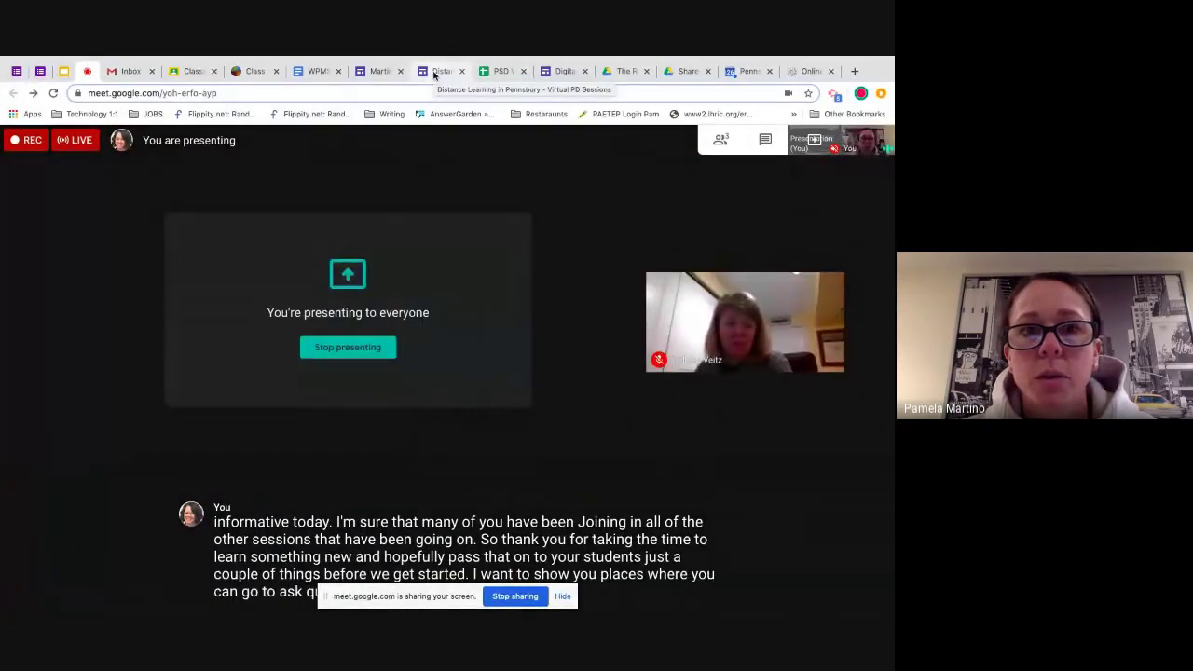
Step: Review the Virtual PD Sessions schedule and the title and Learning Targets slides of the Google Forms: Self Grading Quizzes presentation
click(433, 74)
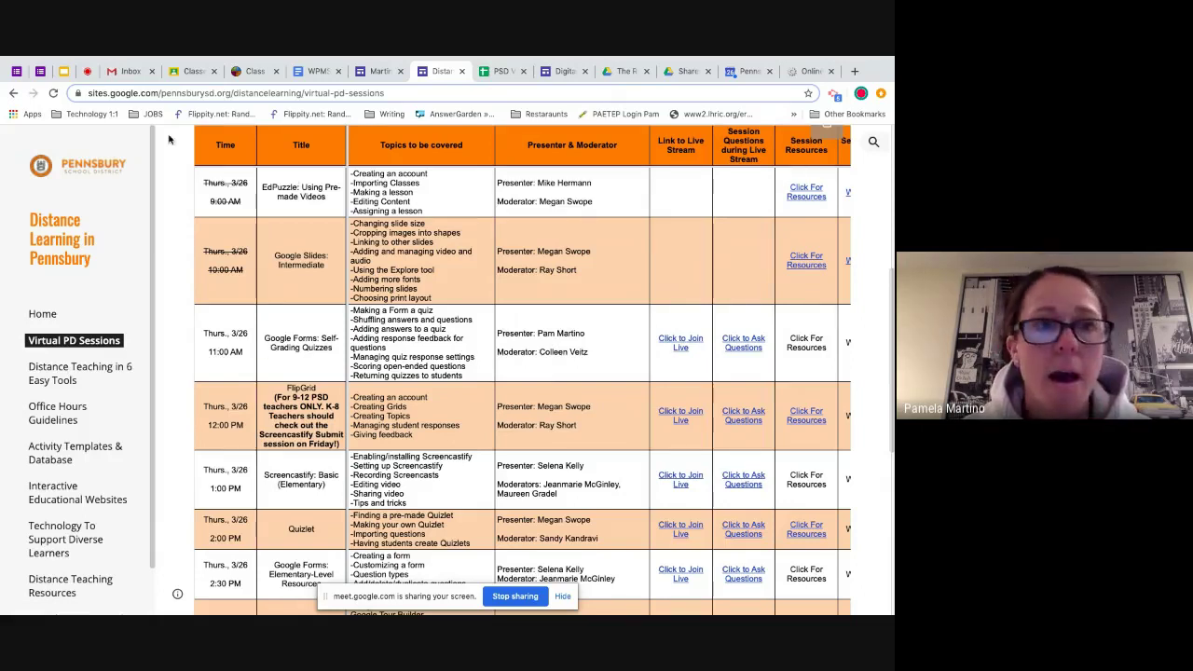
click(16, 75)
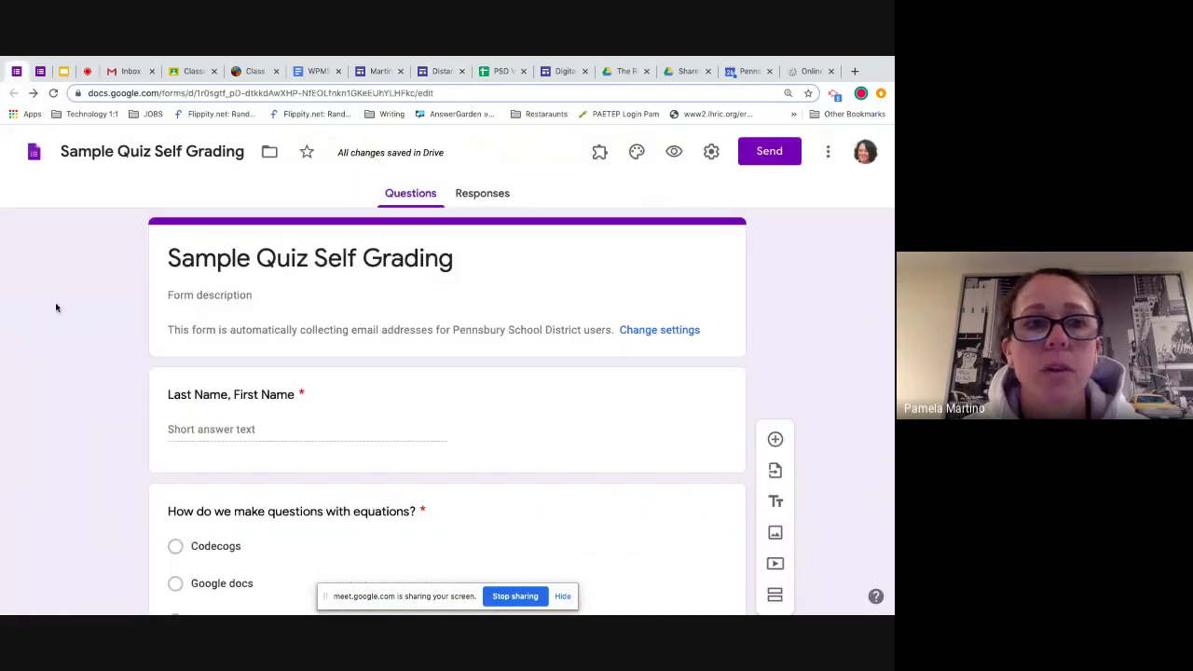
click(63, 72)
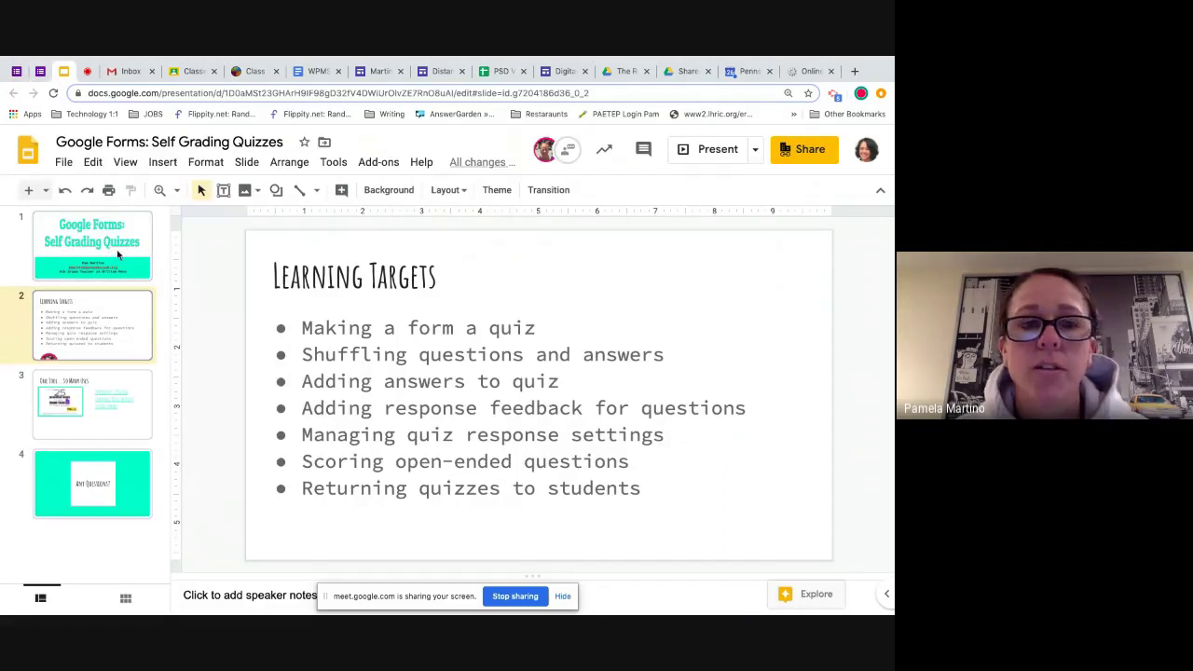
click(117, 253)
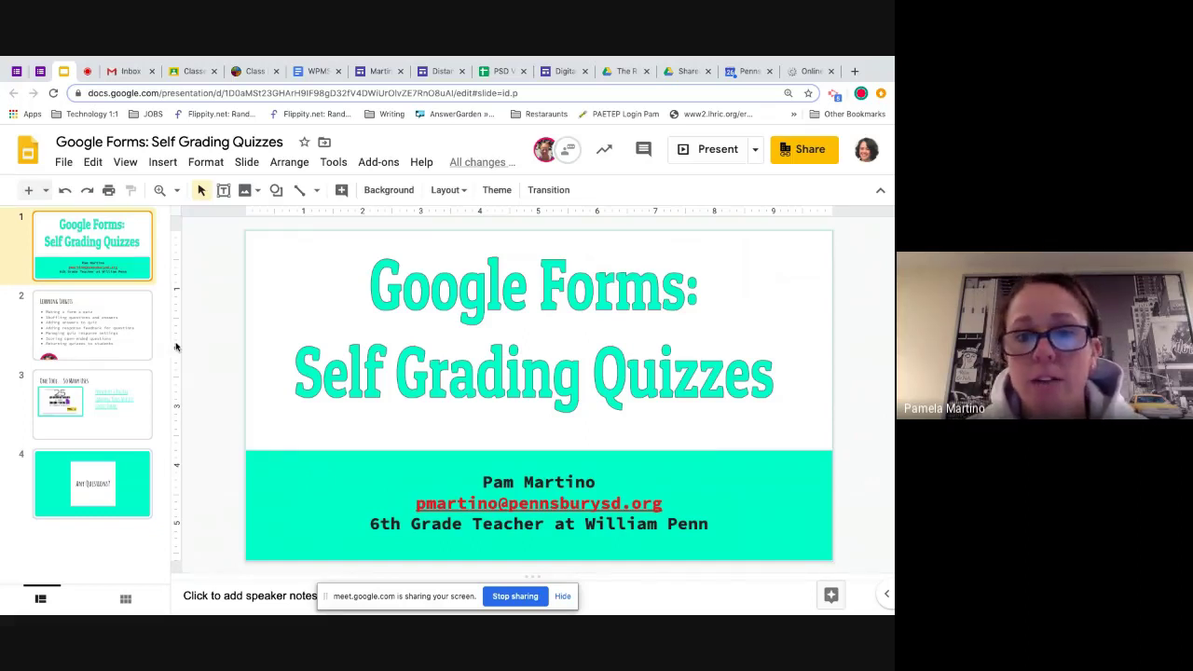
click(112, 325)
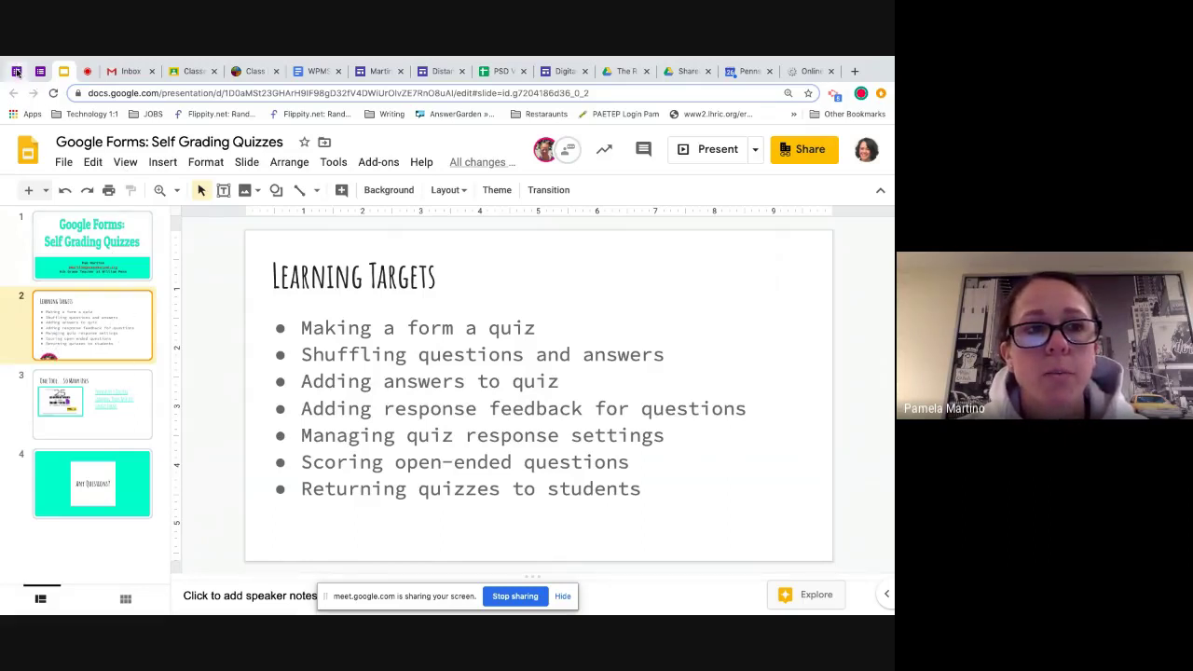
Step: Return to the Sample Quiz Self Grading form and check its Drive folder location, leaving the form where it is
click(16, 70)
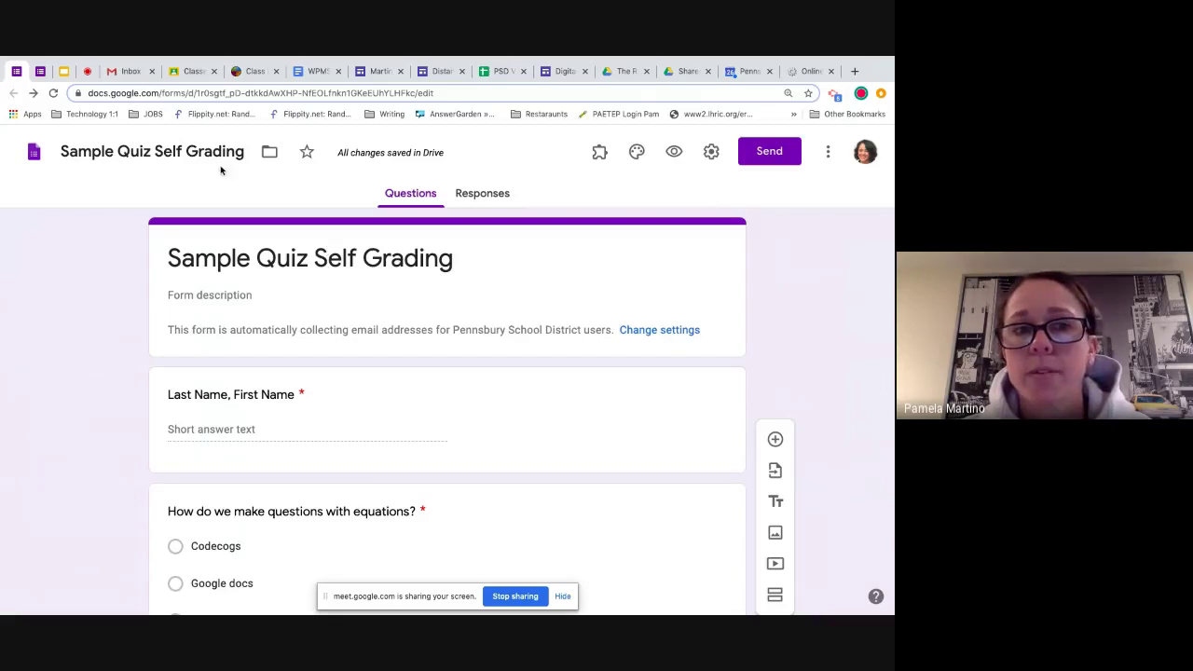
click(271, 153)
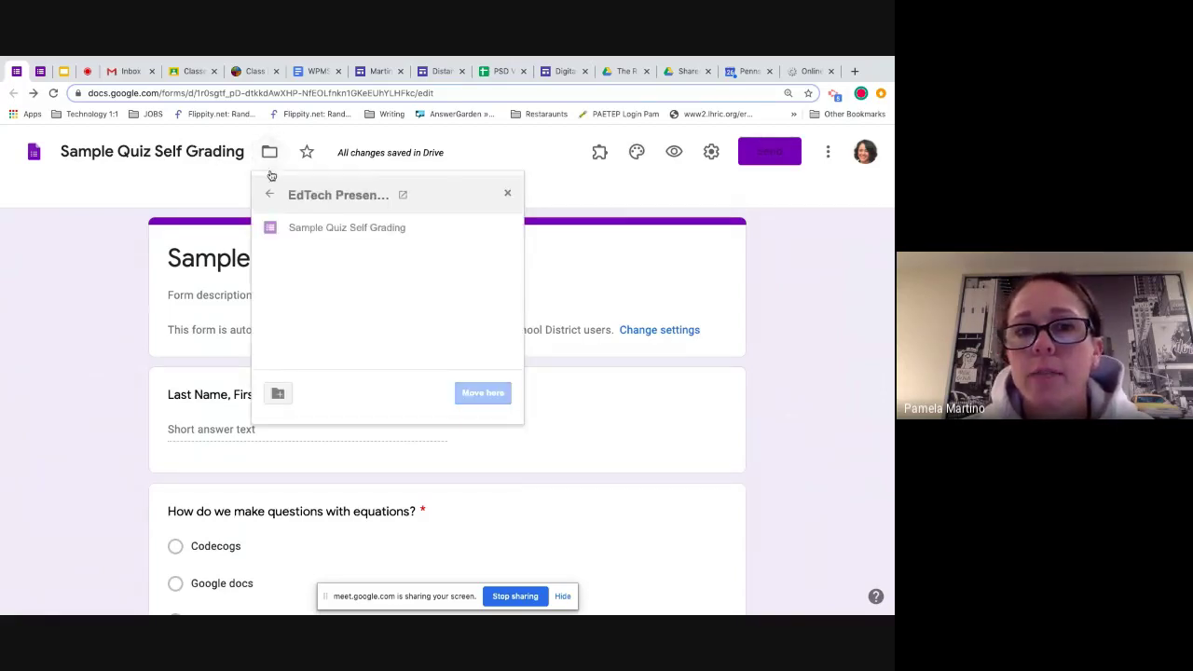
click(268, 197)
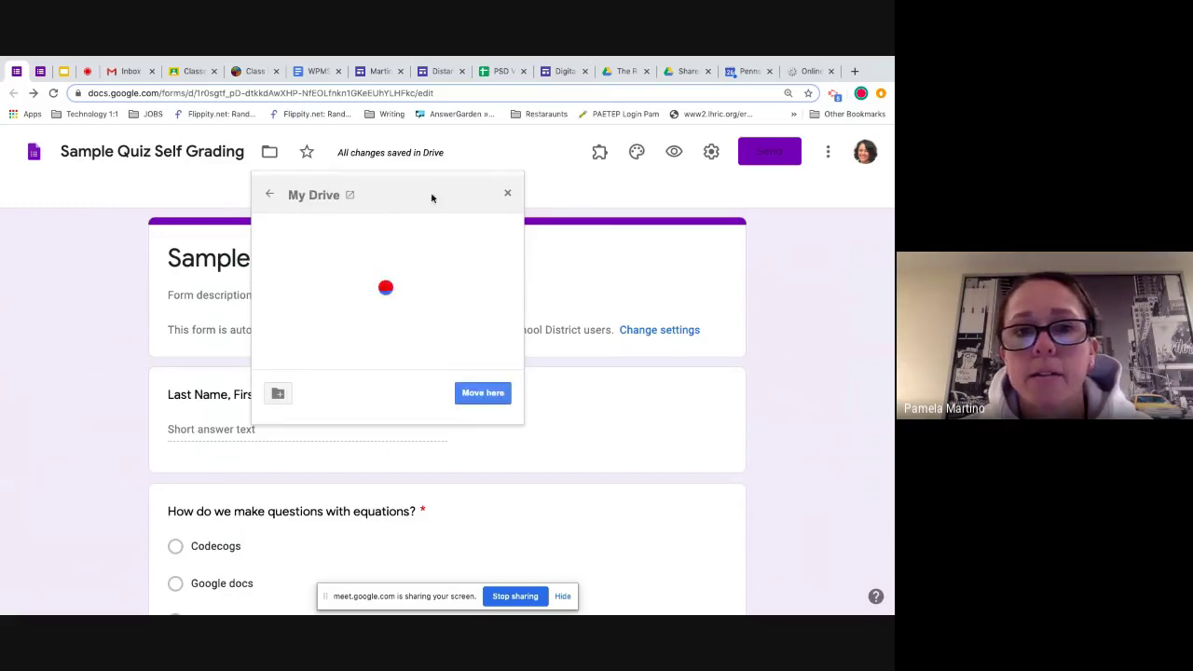
click(508, 194)
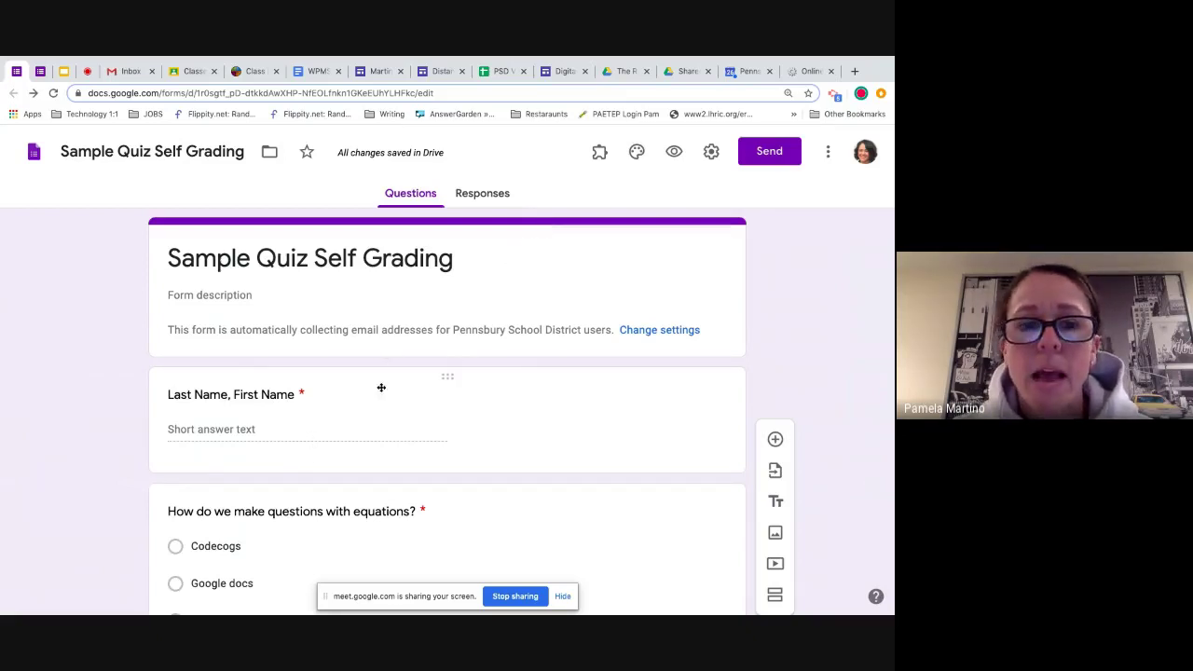
Step: Look through all the questions of the sample form, from the name field to the final paragraph question
scroll(420, 408, down, 1)
scroll(420, 408, down, 5)
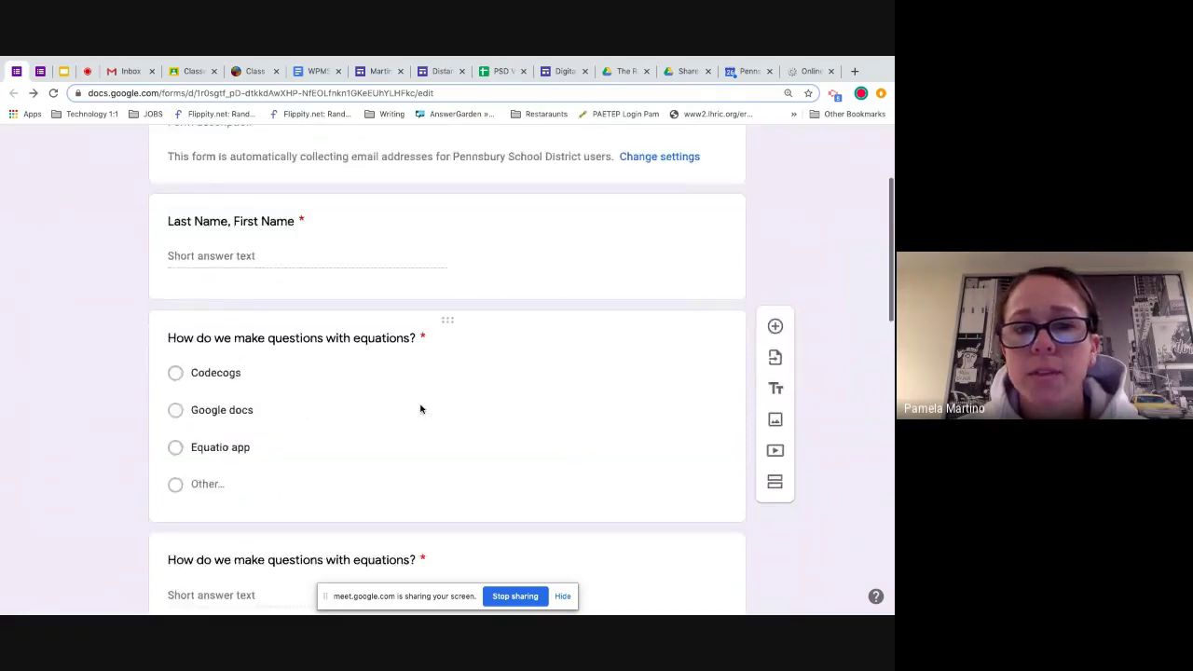
scroll(421, 408, down, 1)
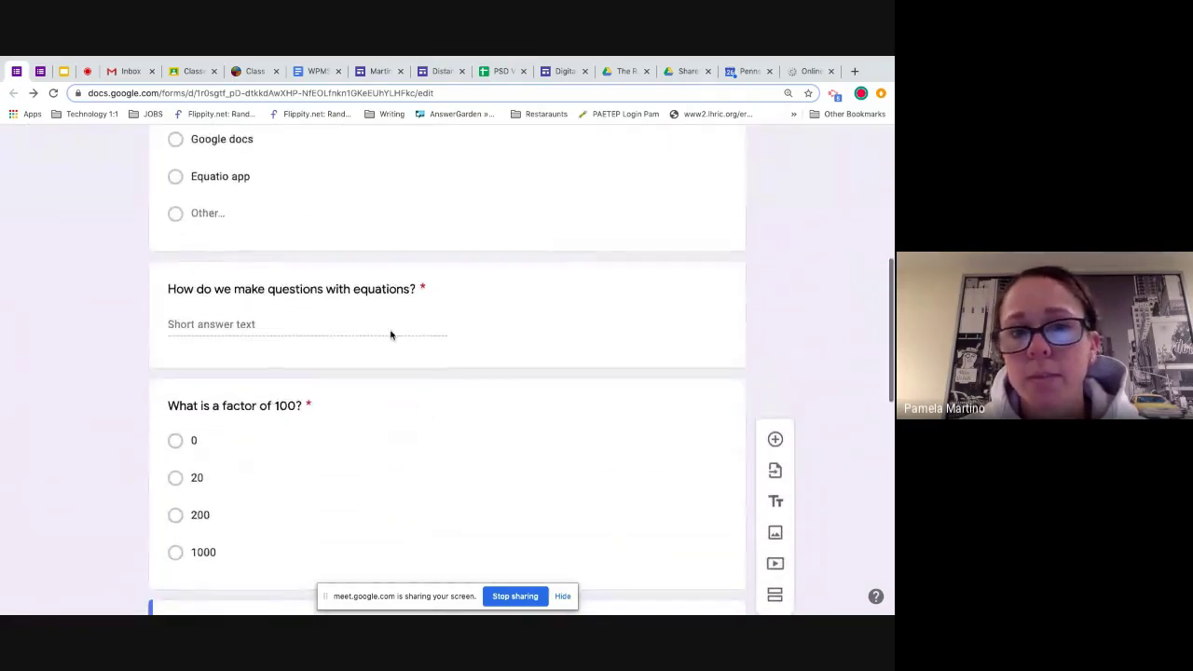
scroll(391, 504, down, 7)
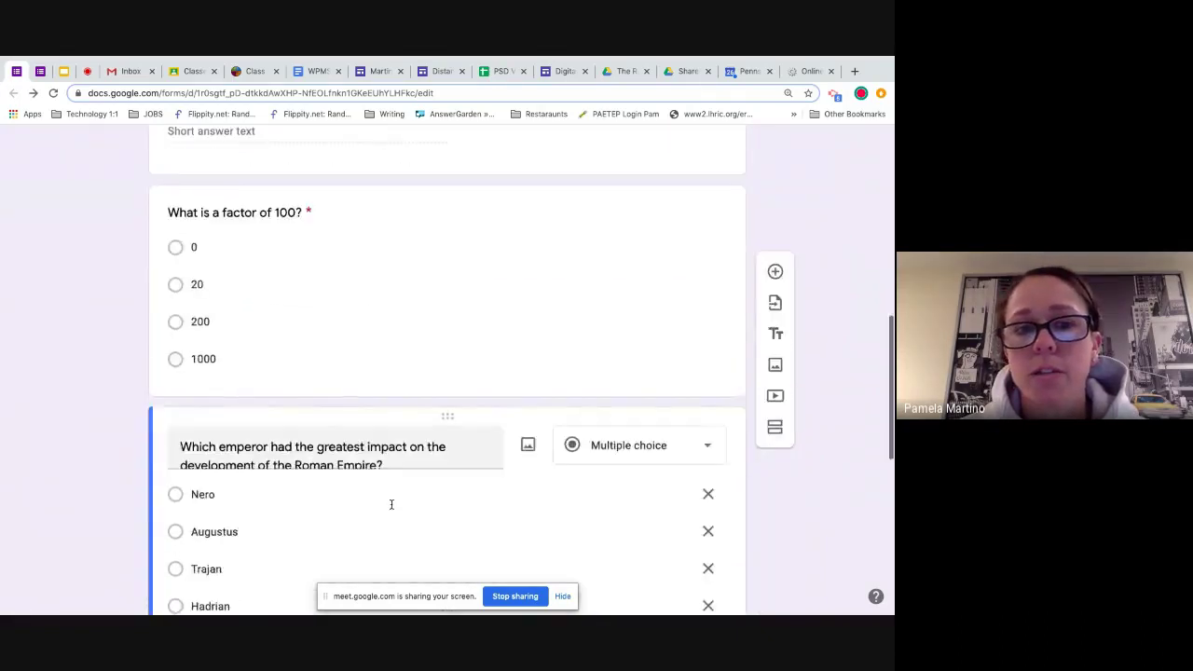
scroll(391, 507, down, 2)
scroll(392, 508, up, 15)
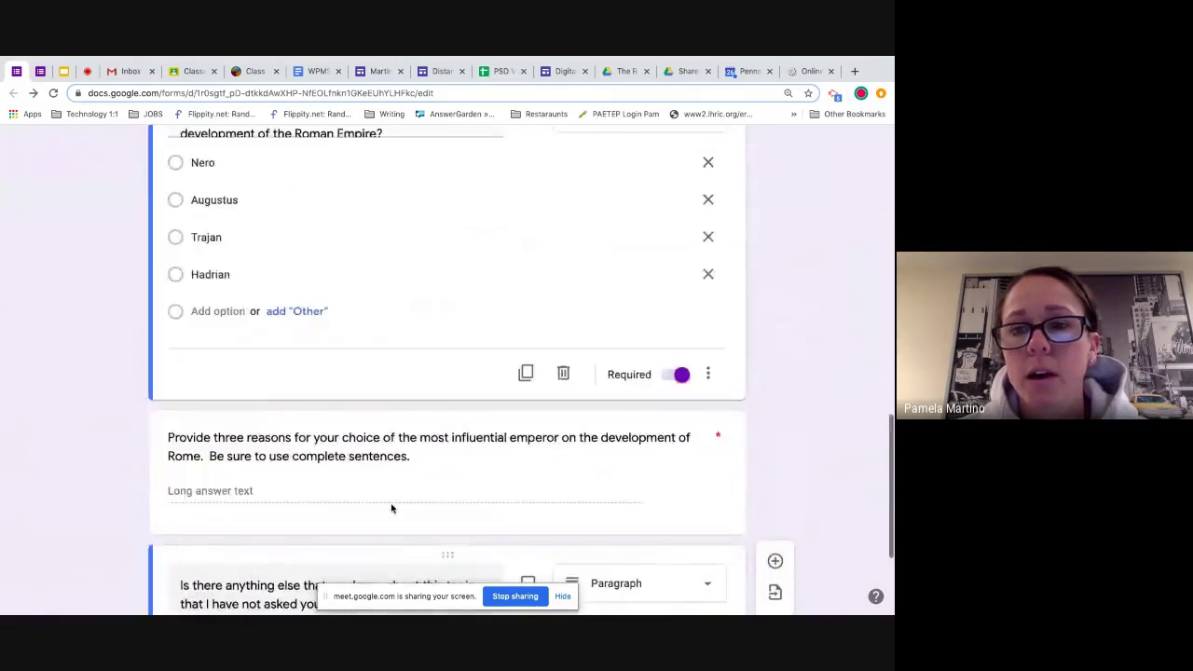
scroll(392, 508, up, 1)
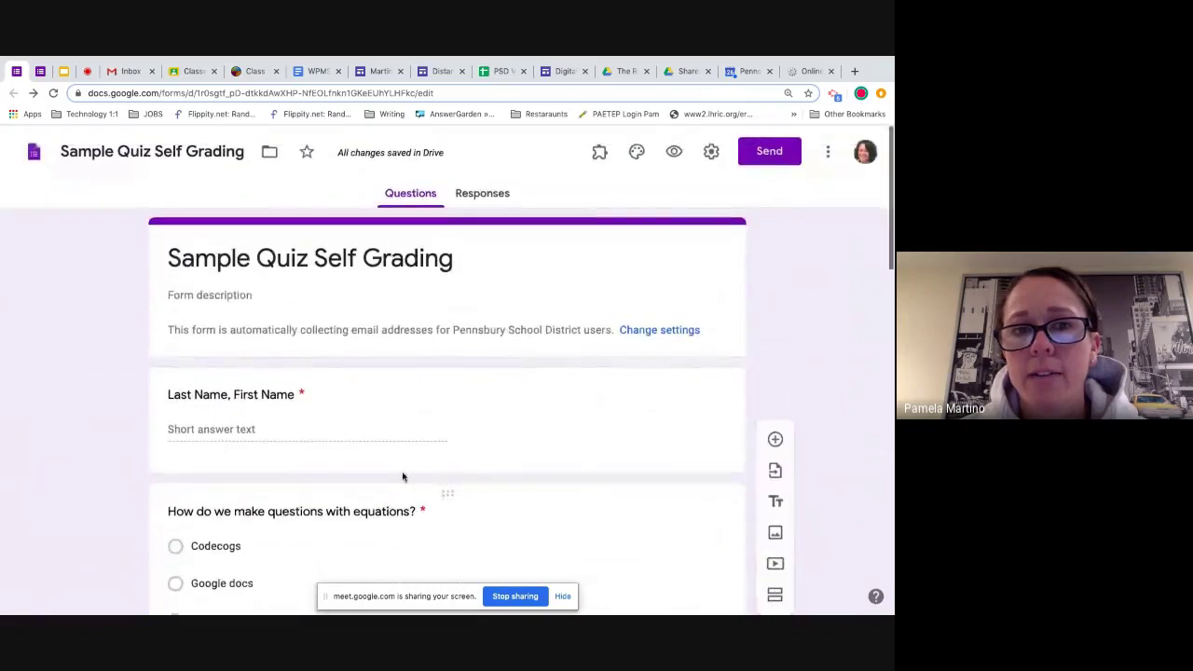
Step: Turn the form into a quiz in the form's settings
click(711, 154)
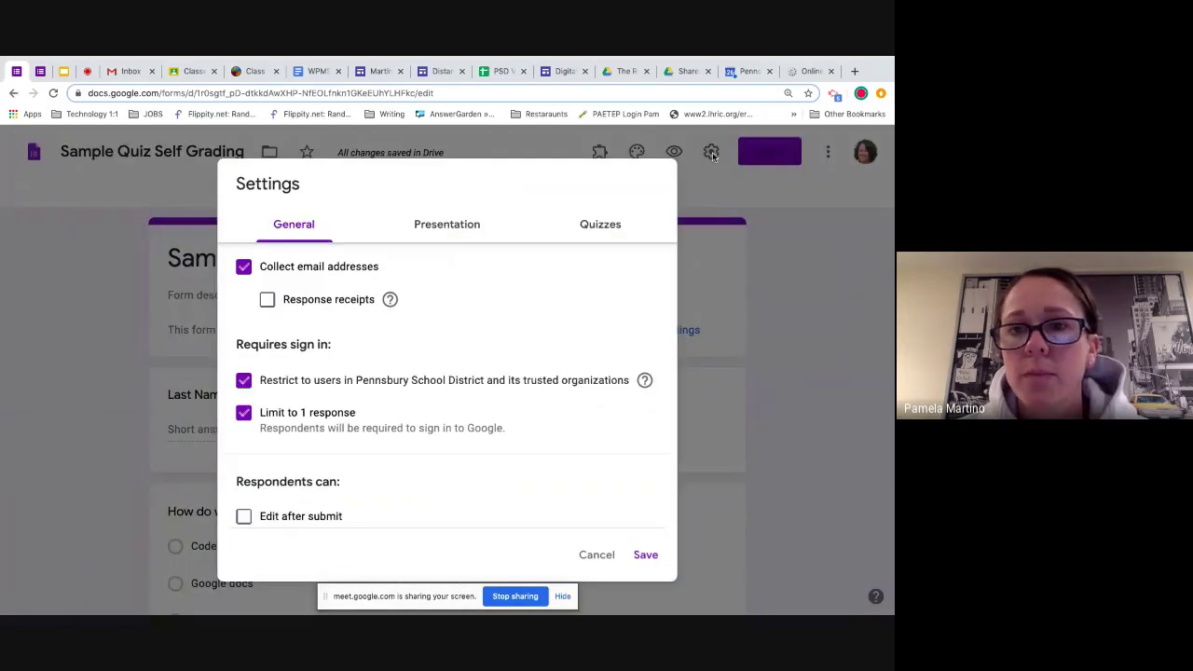
click(596, 556)
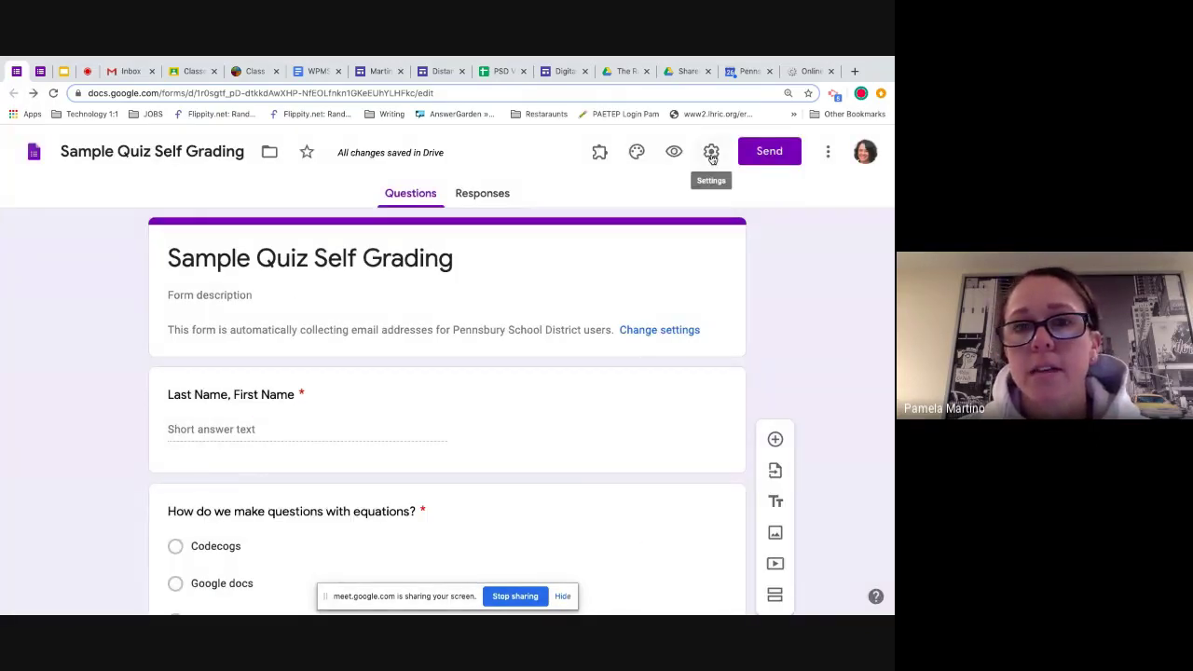
click(711, 156)
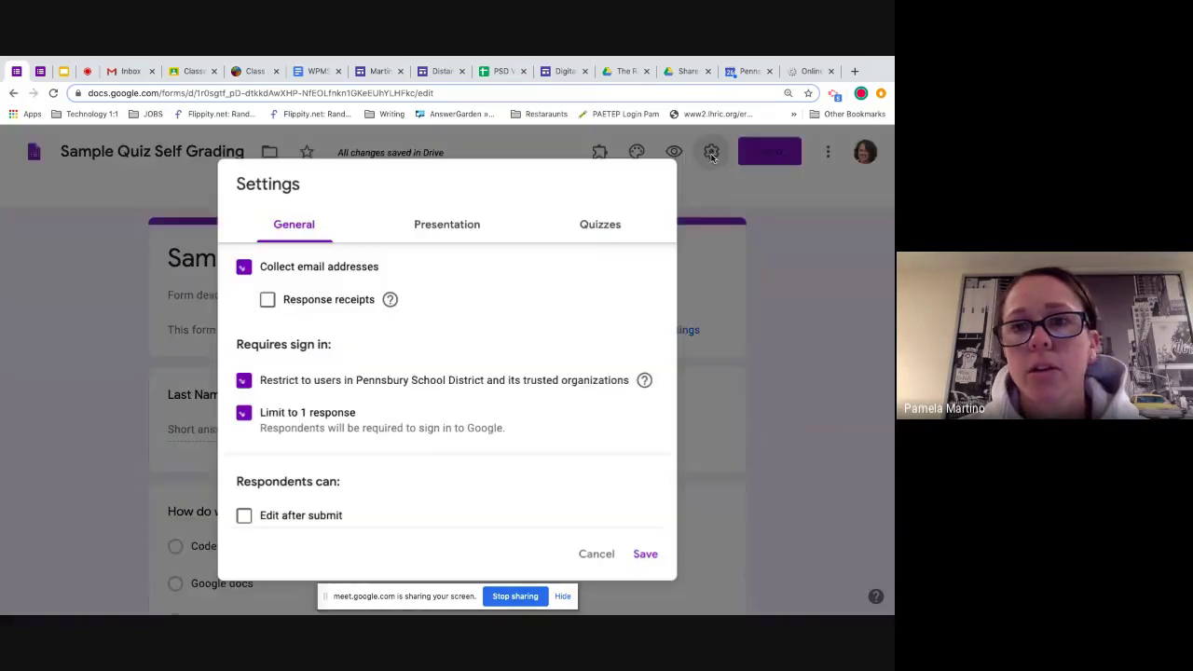
click(601, 224)
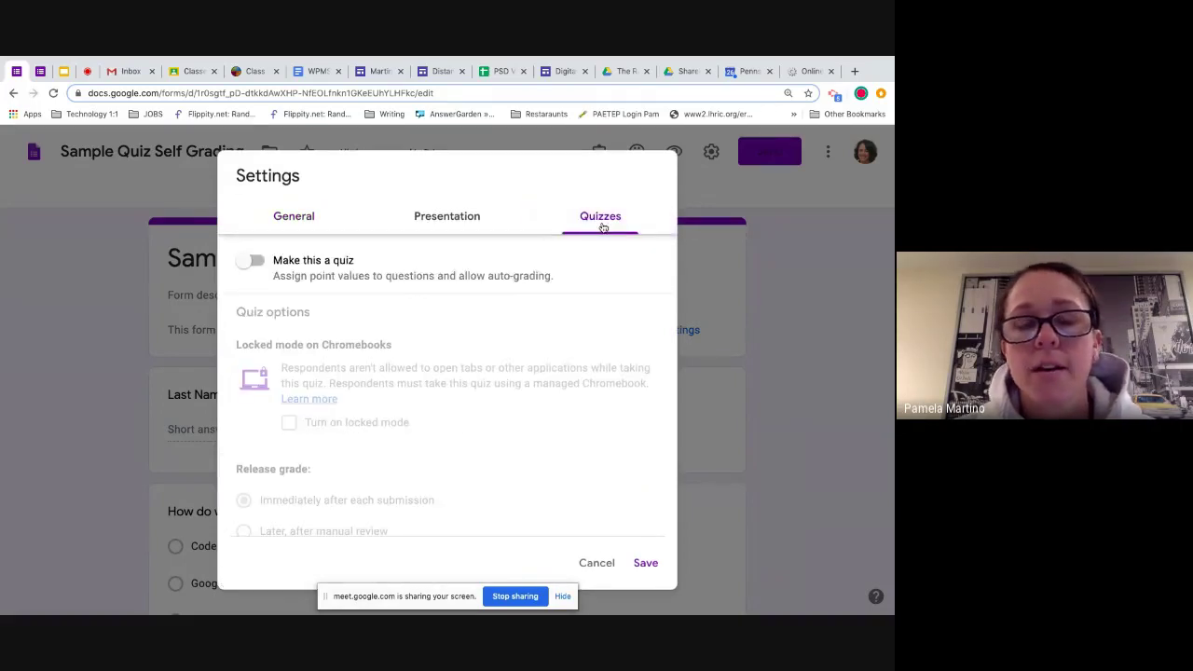
click(258, 262)
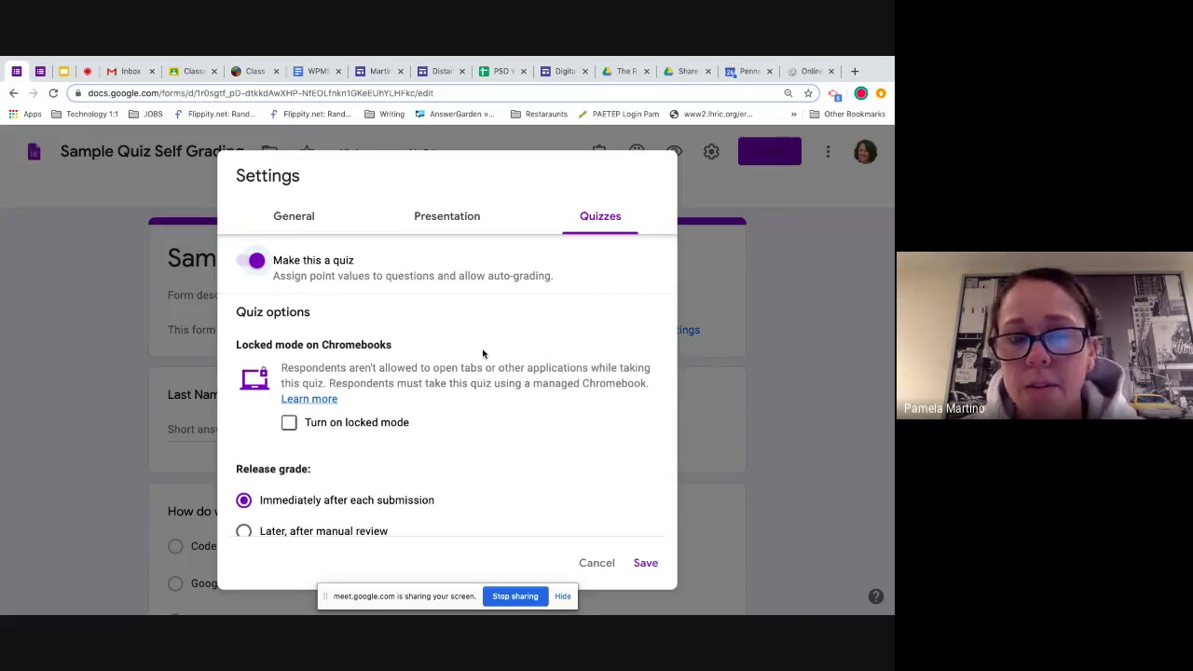
Step: Look over the quiz options and enable locked mode on Chromebooks
scroll(483, 353, down, 1)
scroll(483, 353, down, 2)
scroll(482, 353, up, 1)
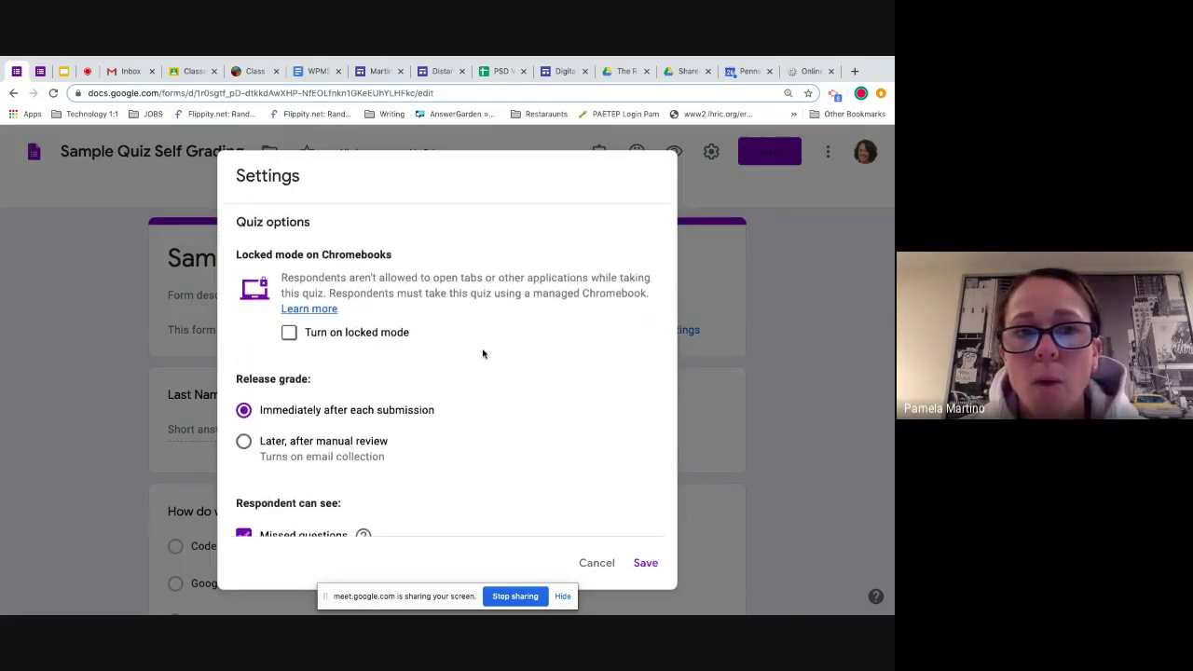
click(290, 333)
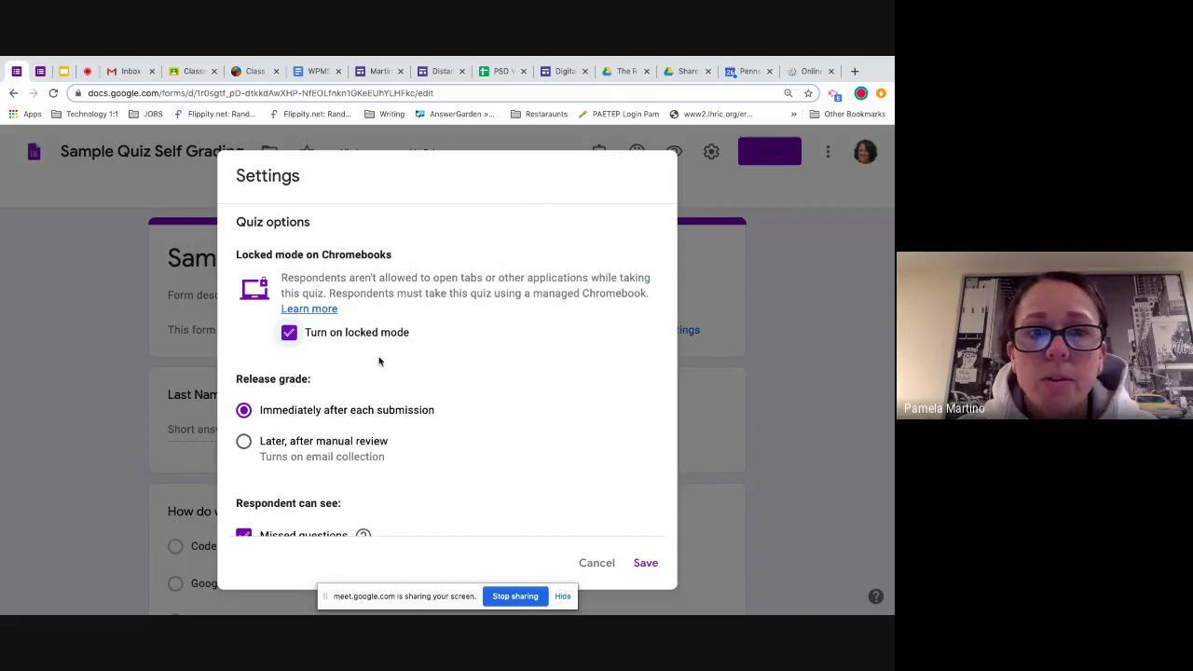
Step: Set grades to release later, after manual review, and stop respondents from seeing correct answers
scroll(384, 378, down, 3)
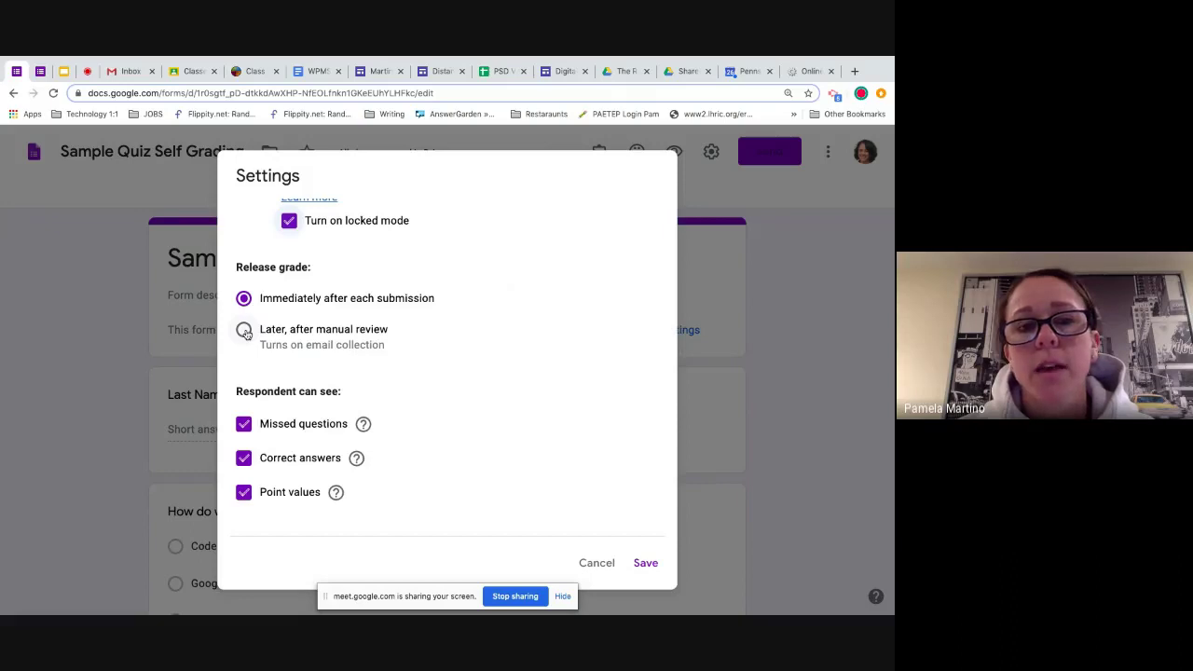
click(245, 333)
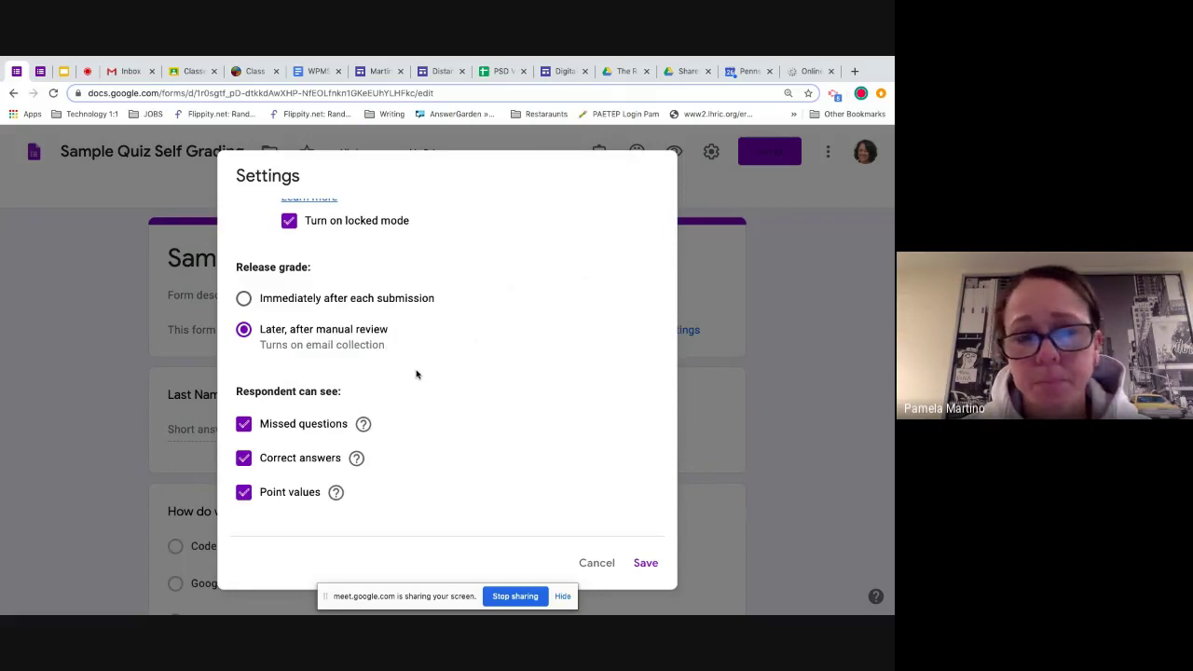
scroll(415, 376, down, 2)
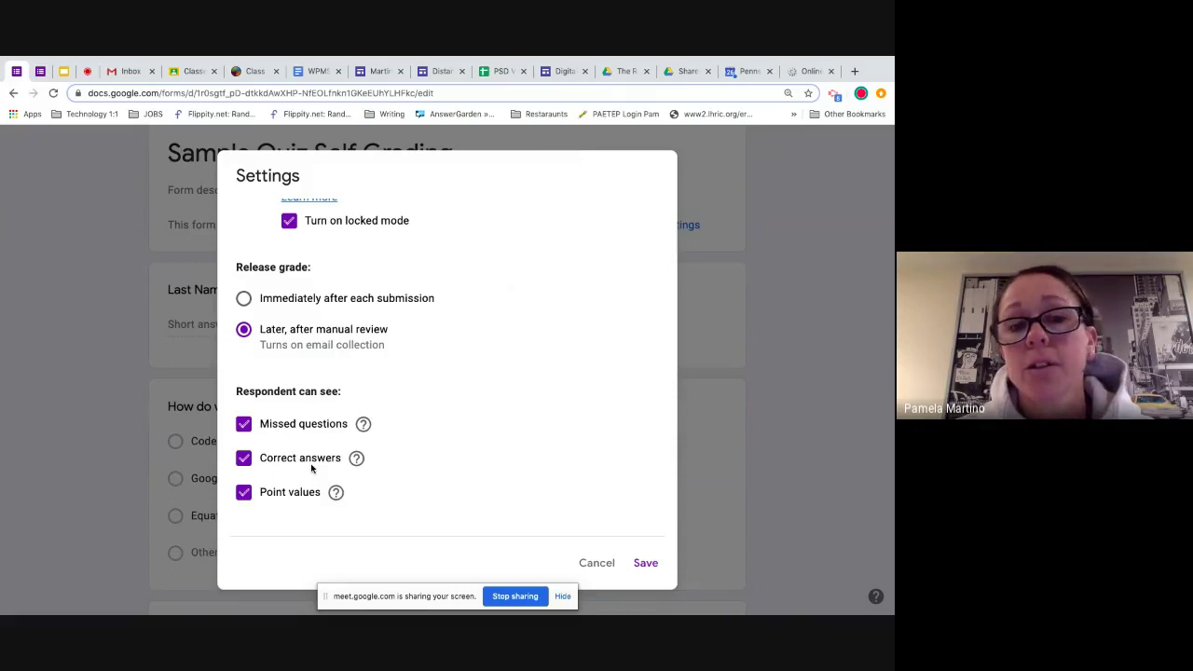
click(243, 457)
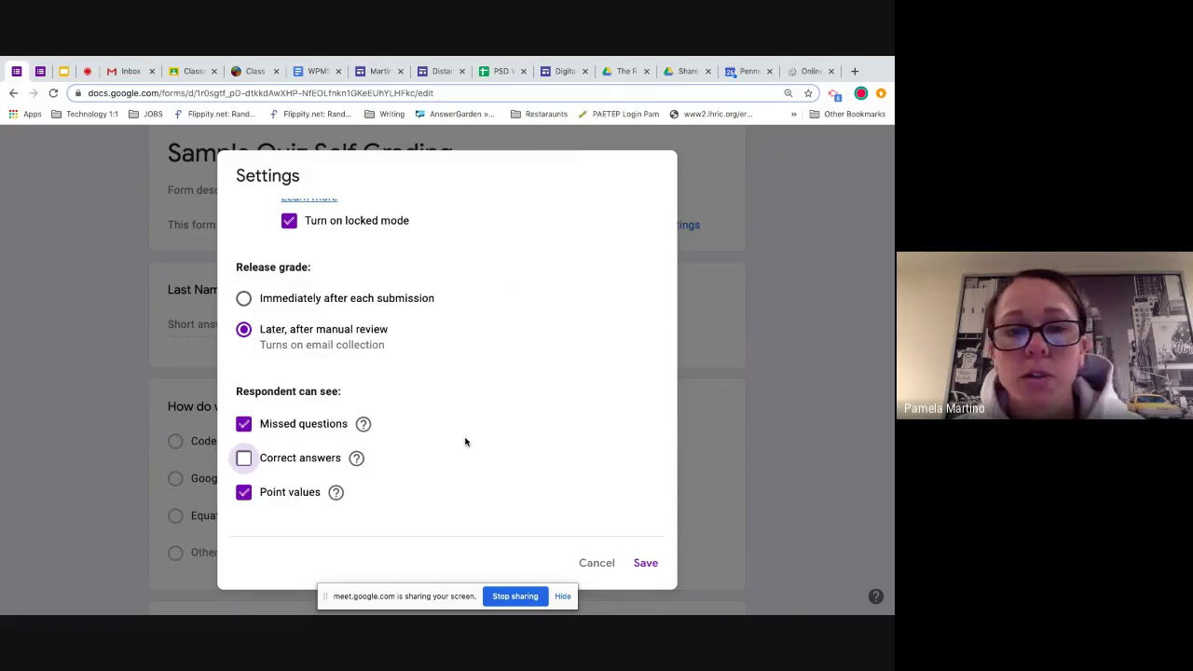
Step: Enable shuffled question order in the form's presentation settings
scroll(465, 442, up, 3)
scroll(465, 441, up, 1)
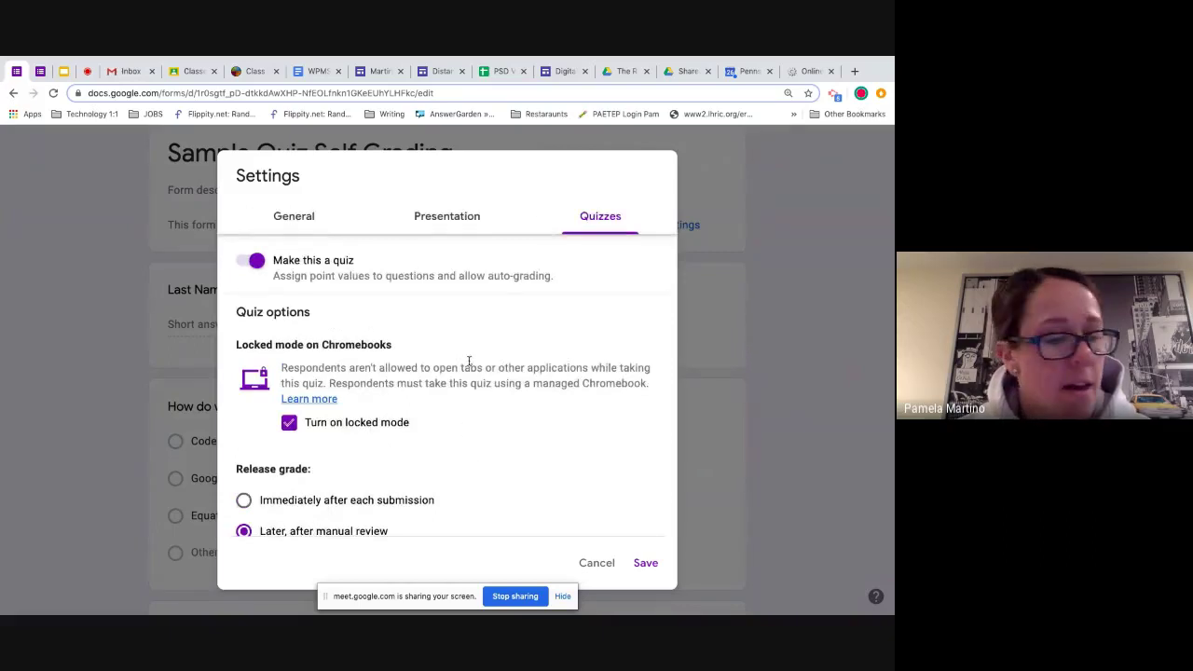
click(454, 219)
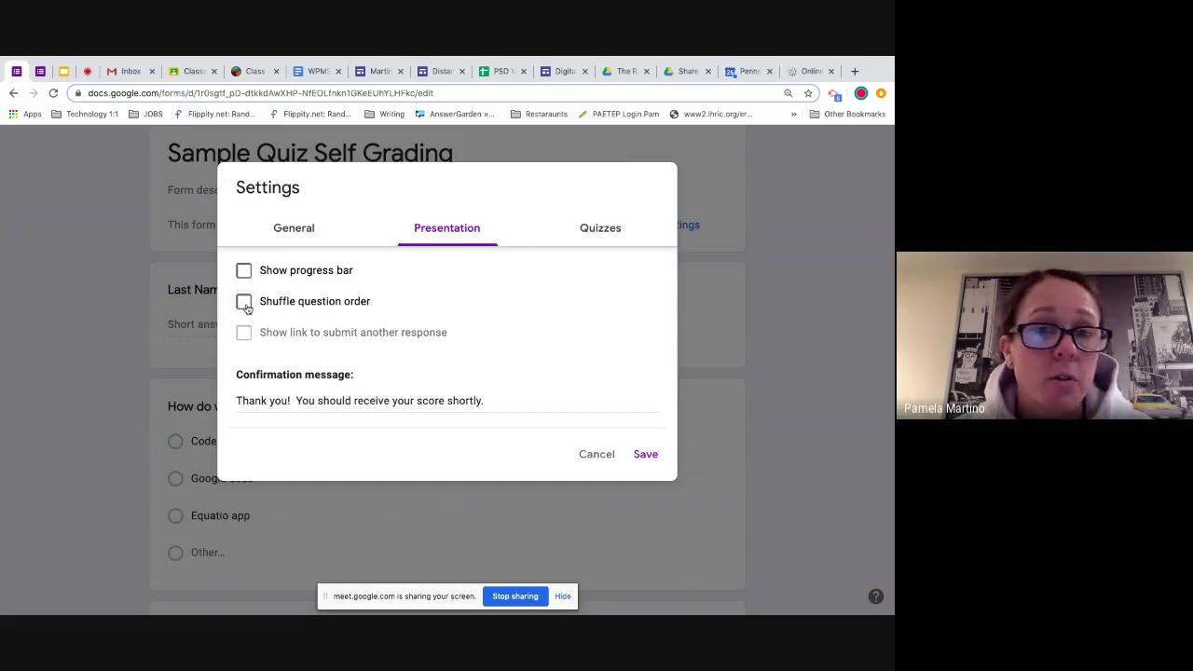
click(245, 306)
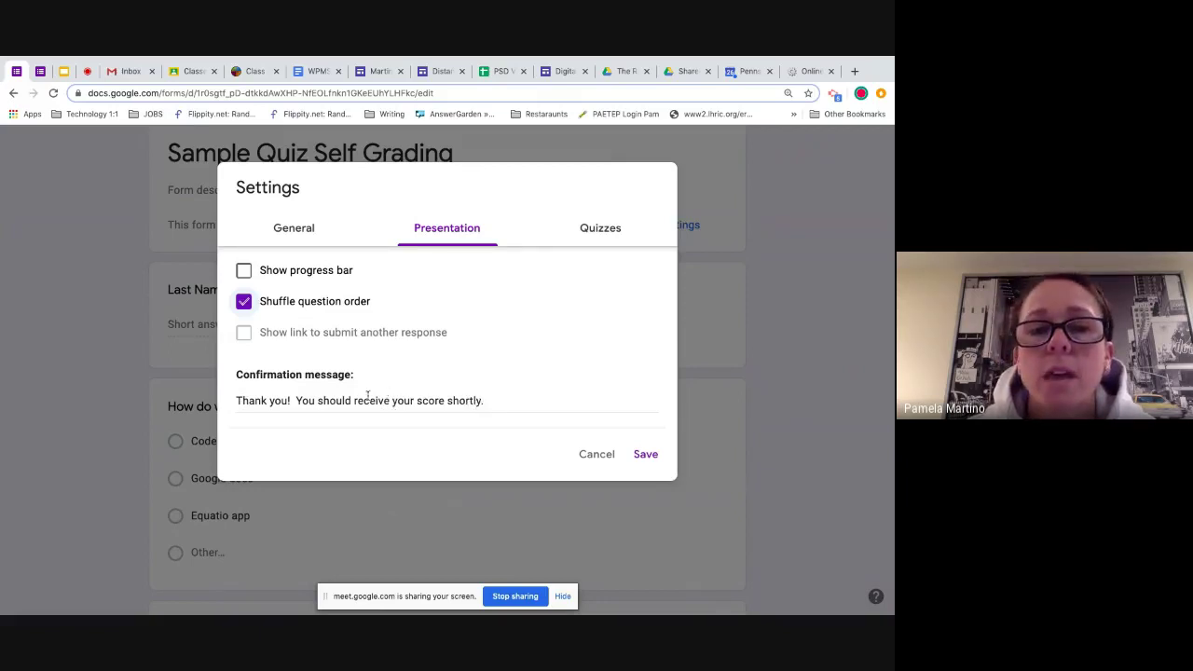
Step: Append "Check your email." to the end of the form's confirmation message
click(494, 403)
text(Check your email)
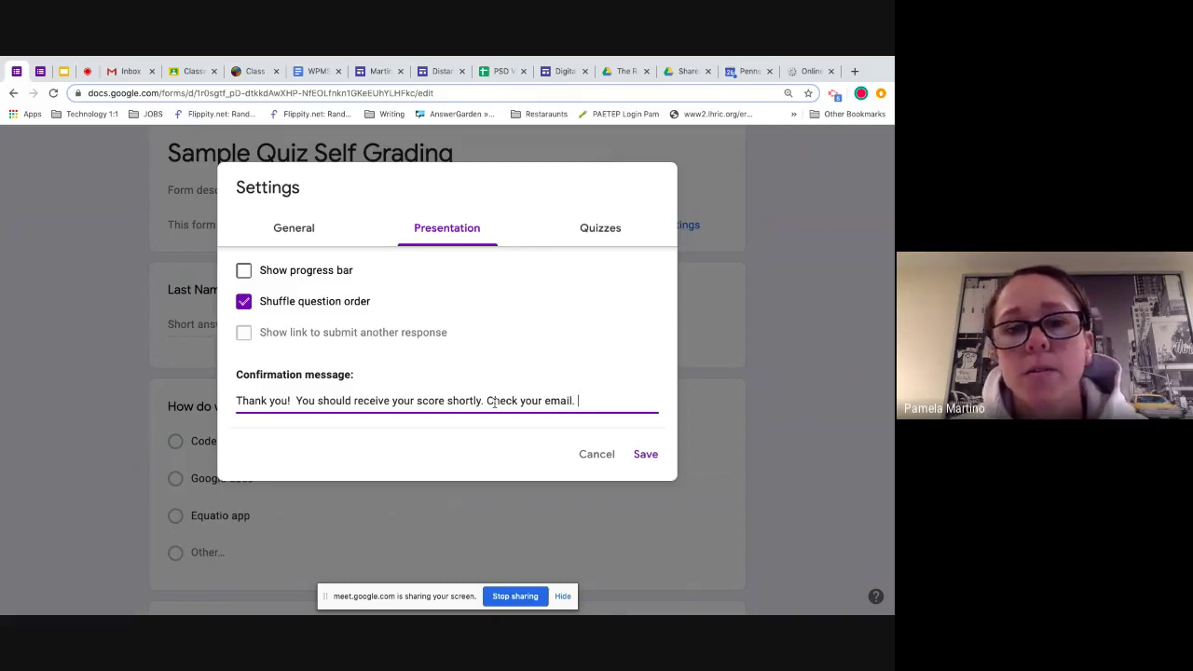
text(.)
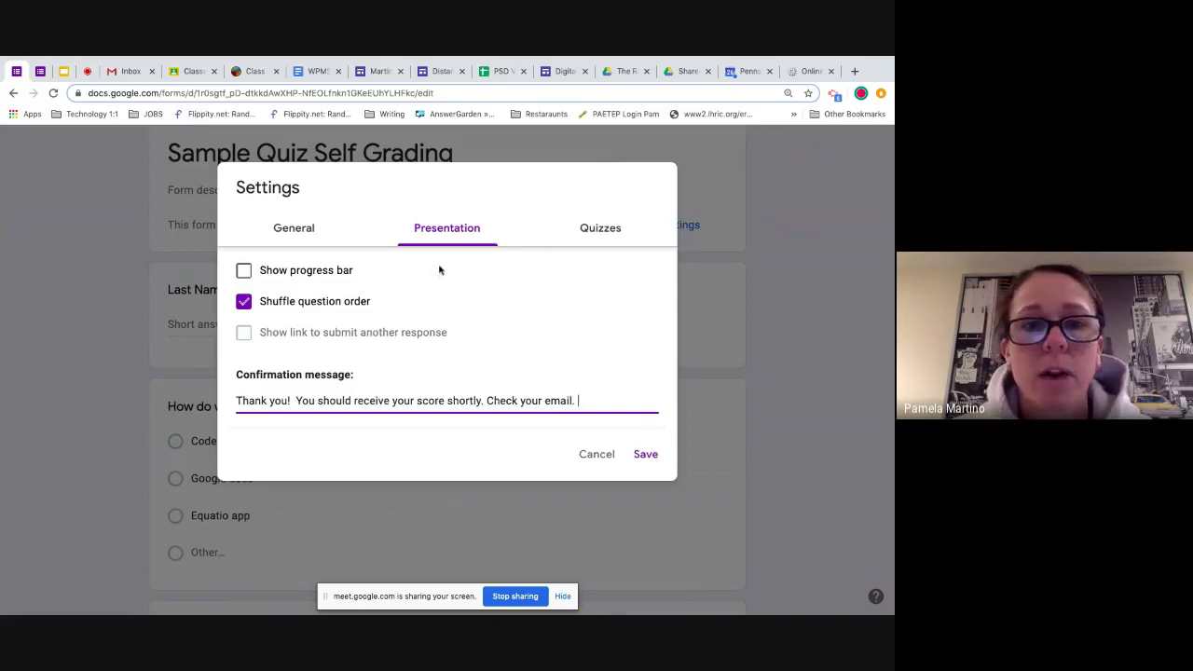
Step: Review the general settings for email collection, sign-in and respondent permissions, and save the form settings
click(298, 233)
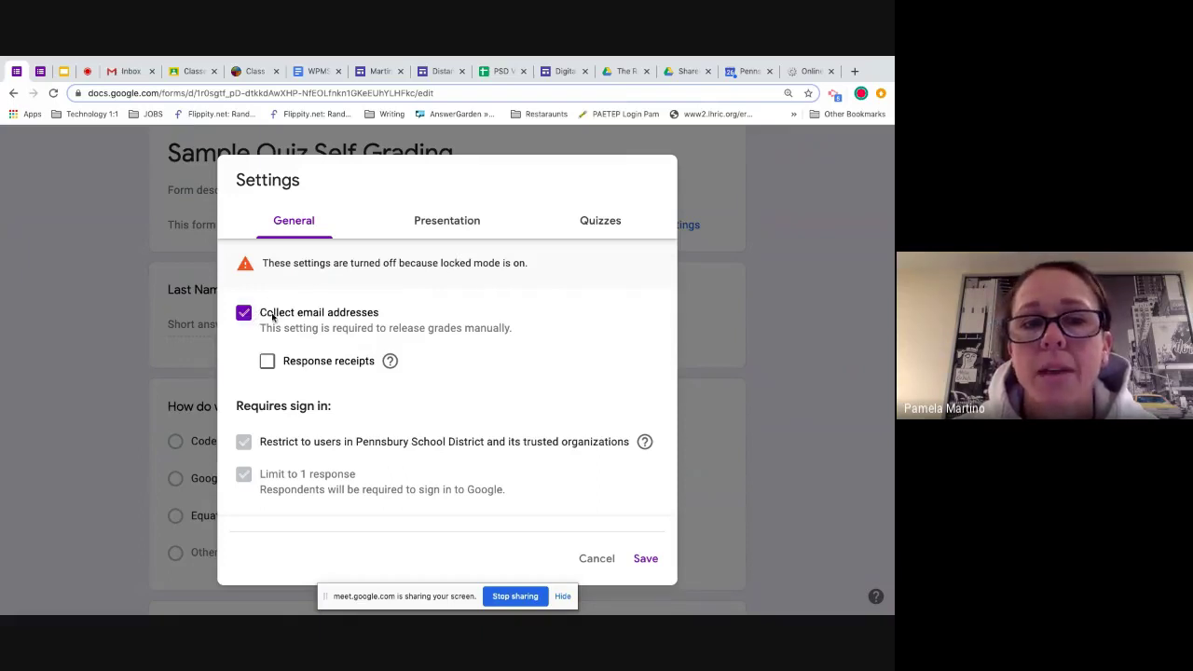
scroll(429, 401, down, 3)
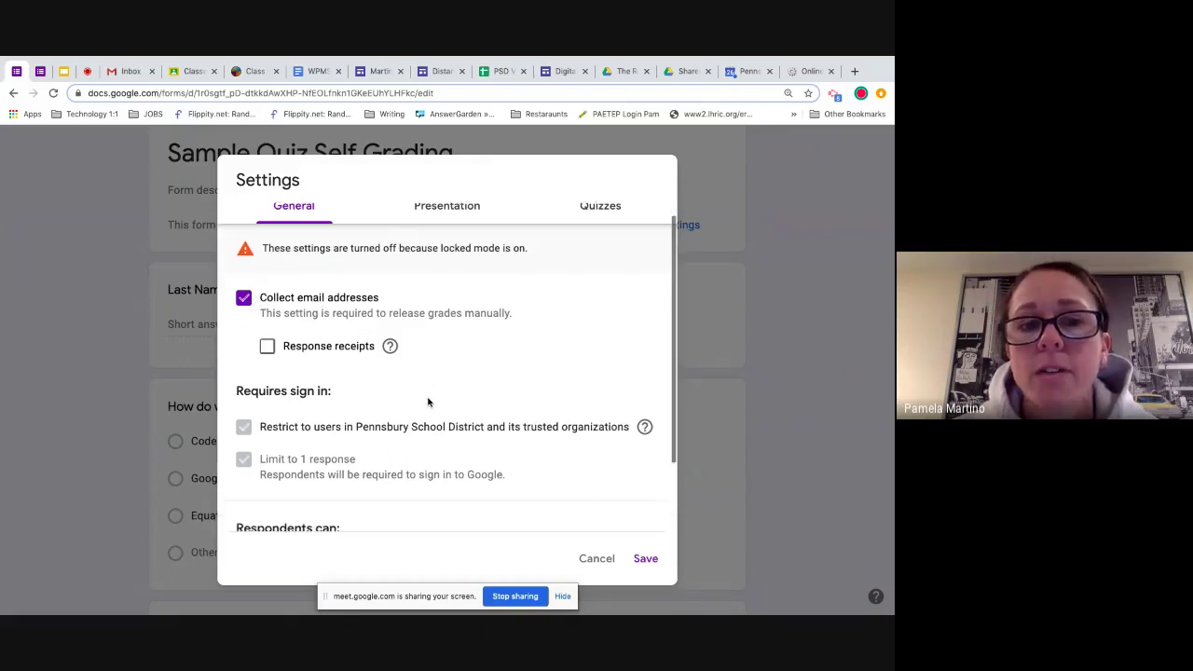
scroll(428, 401, down, 1)
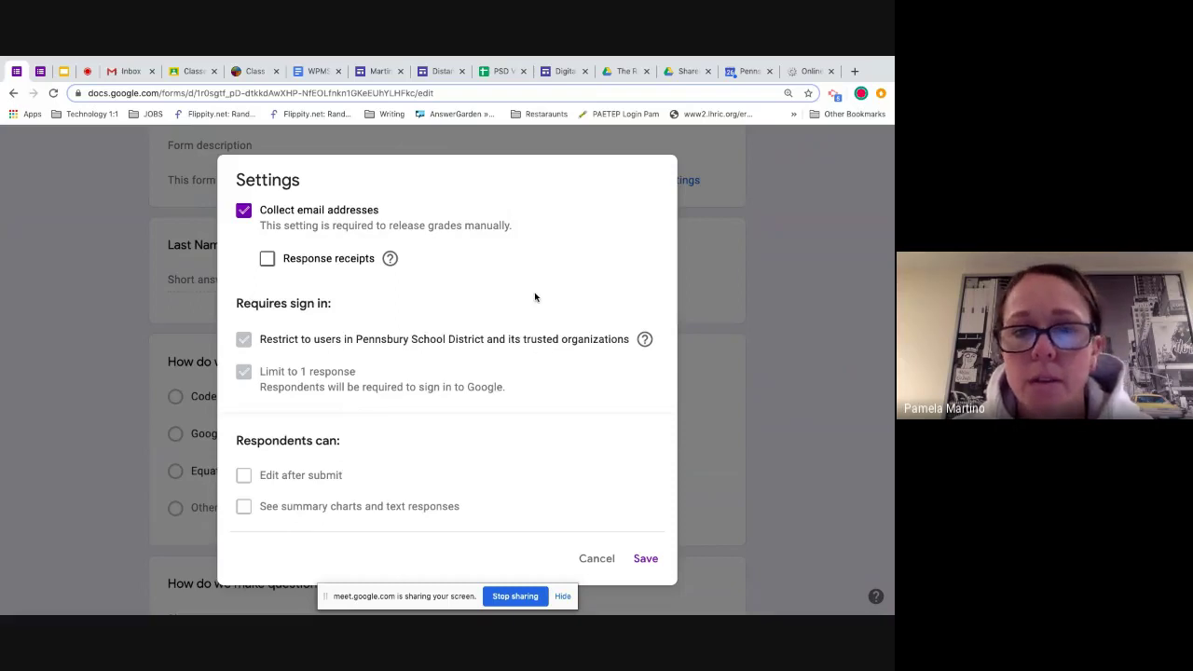
scroll(535, 297, up, 2)
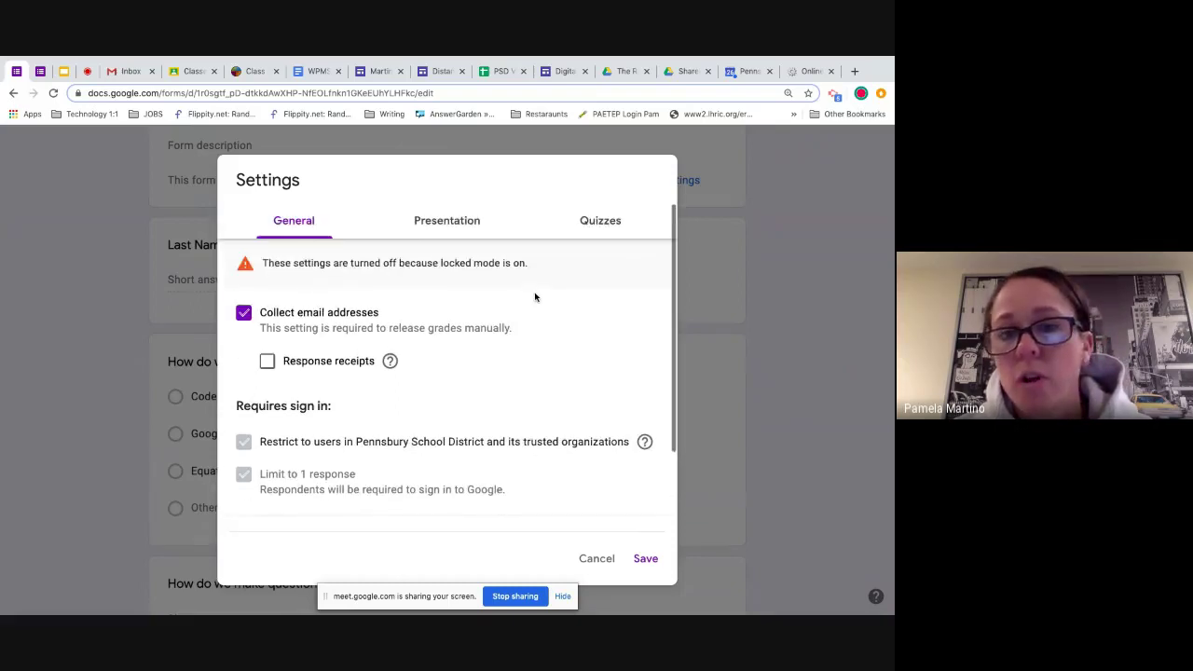
click(644, 560)
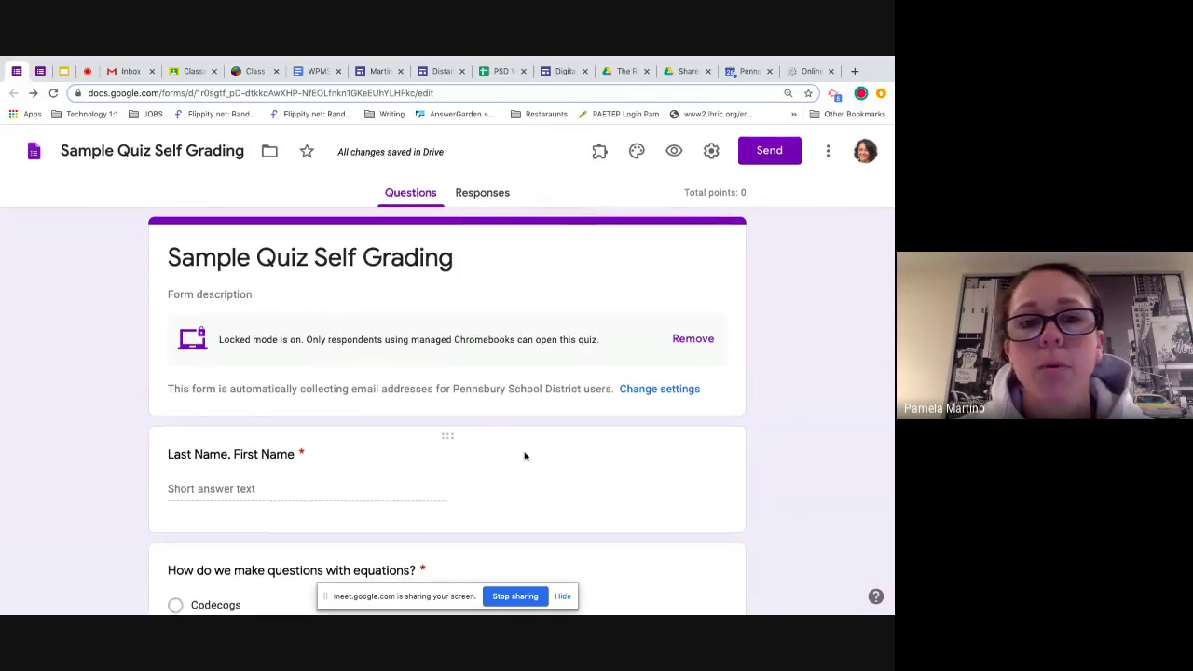
Step: Check the Google Meet call for participant questions or comments, and return to the Sample Quiz Self Grading form
scroll(525, 455, down, 1)
scroll(524, 456, down, 2)
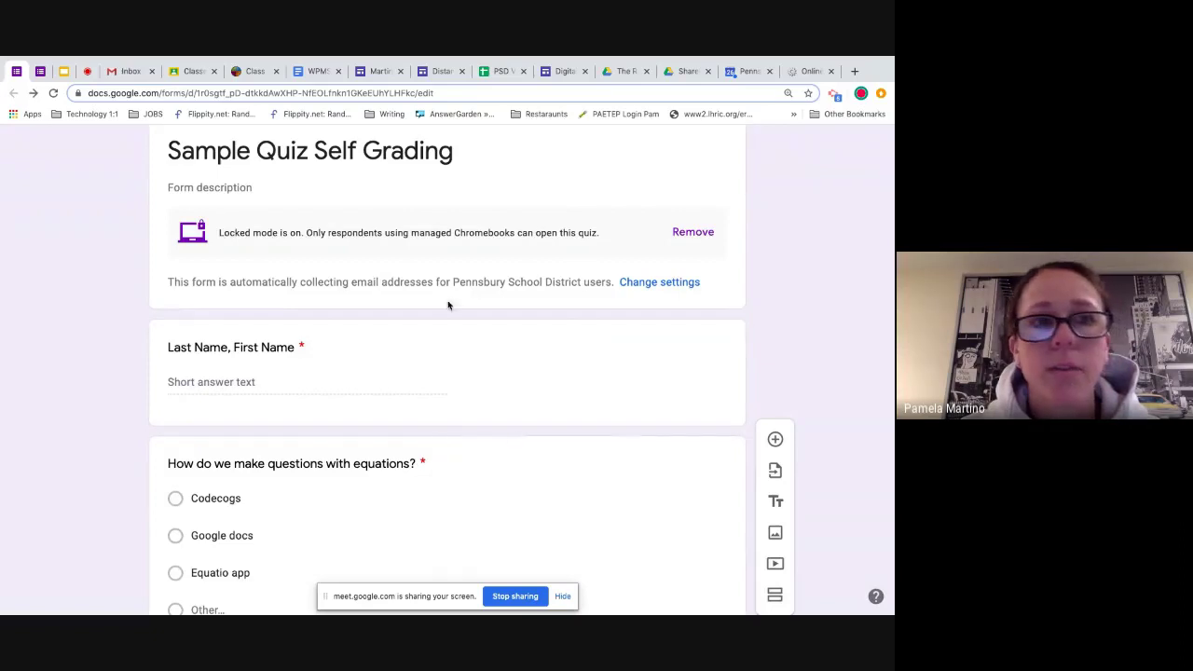
click(86, 73)
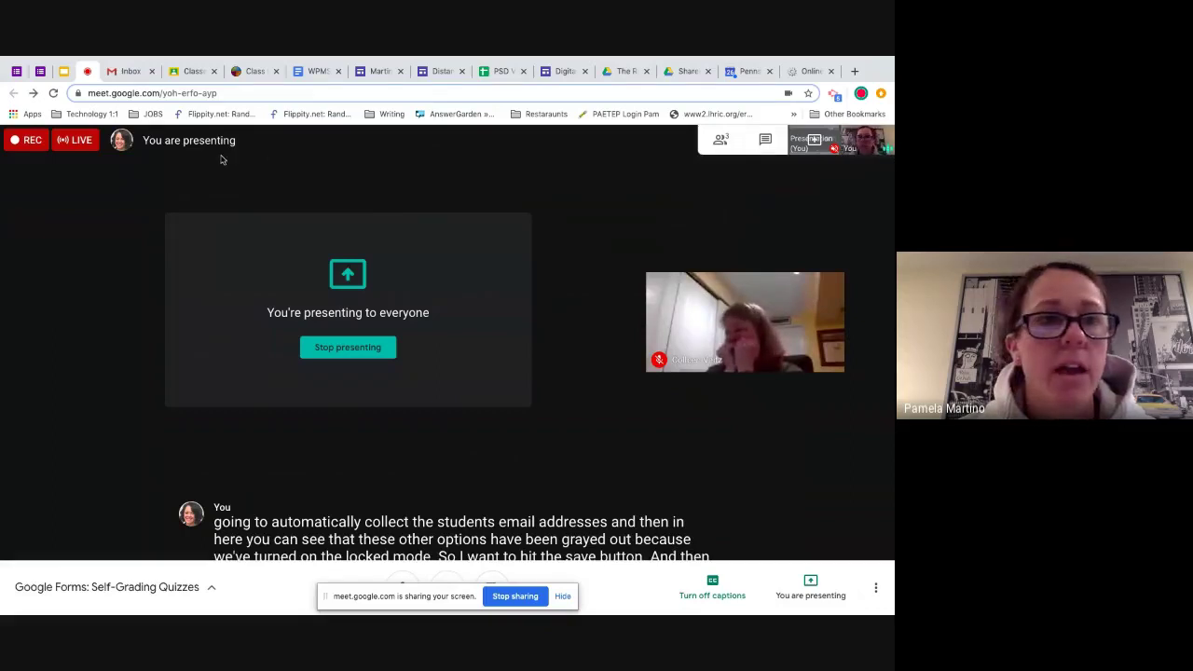
click(16, 70)
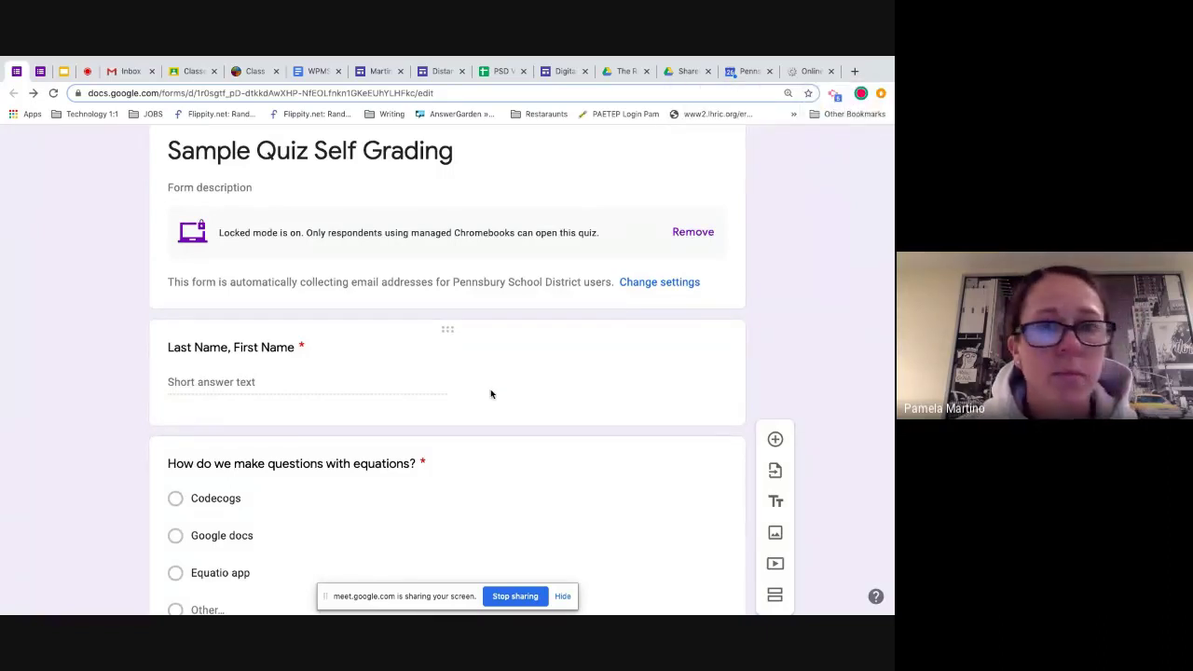
click(85, 74)
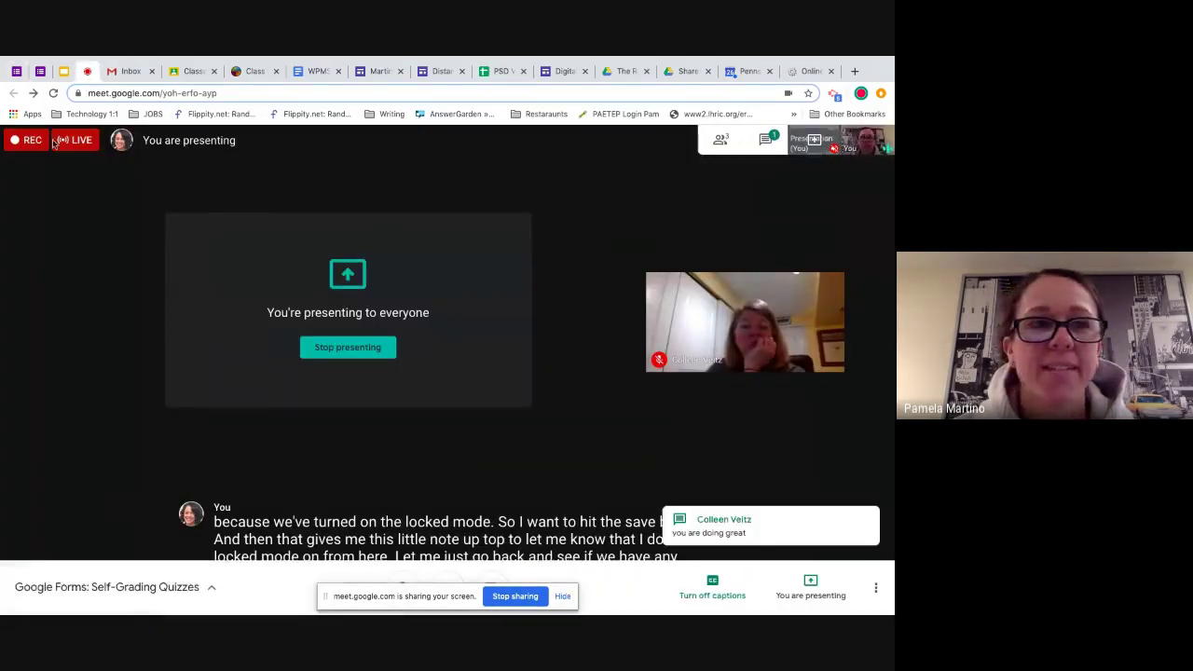
click(19, 72)
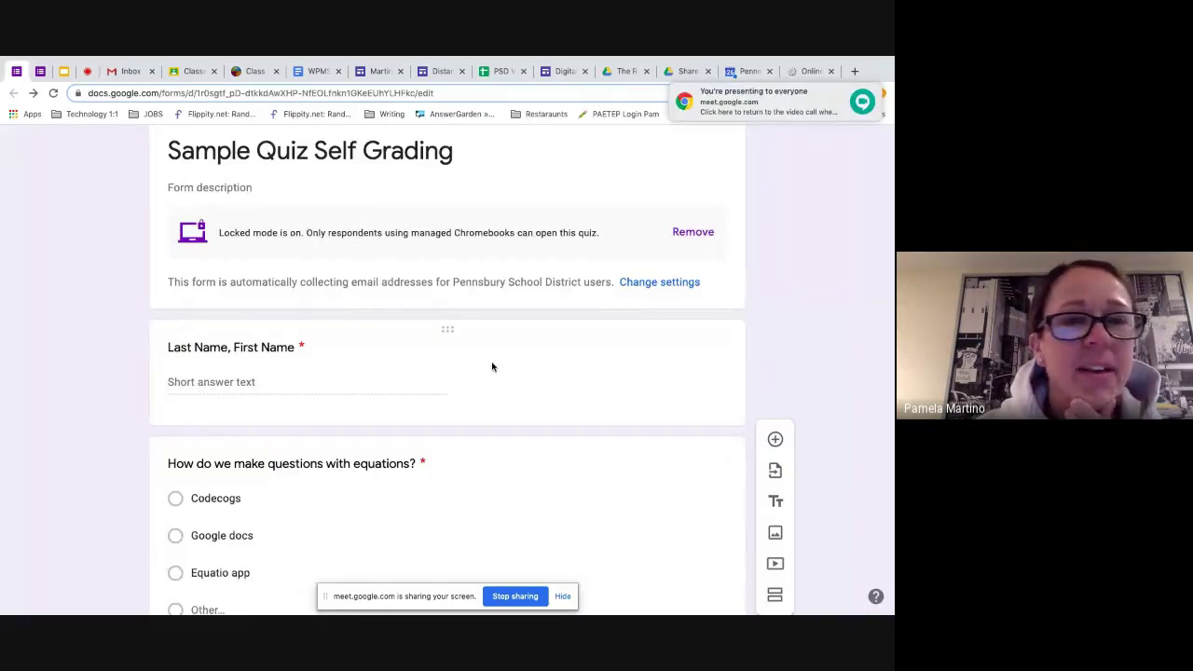
Step: Open the multiple-choice equations question for editing, and switch its Required setting off and on again
scroll(527, 414, down, 3)
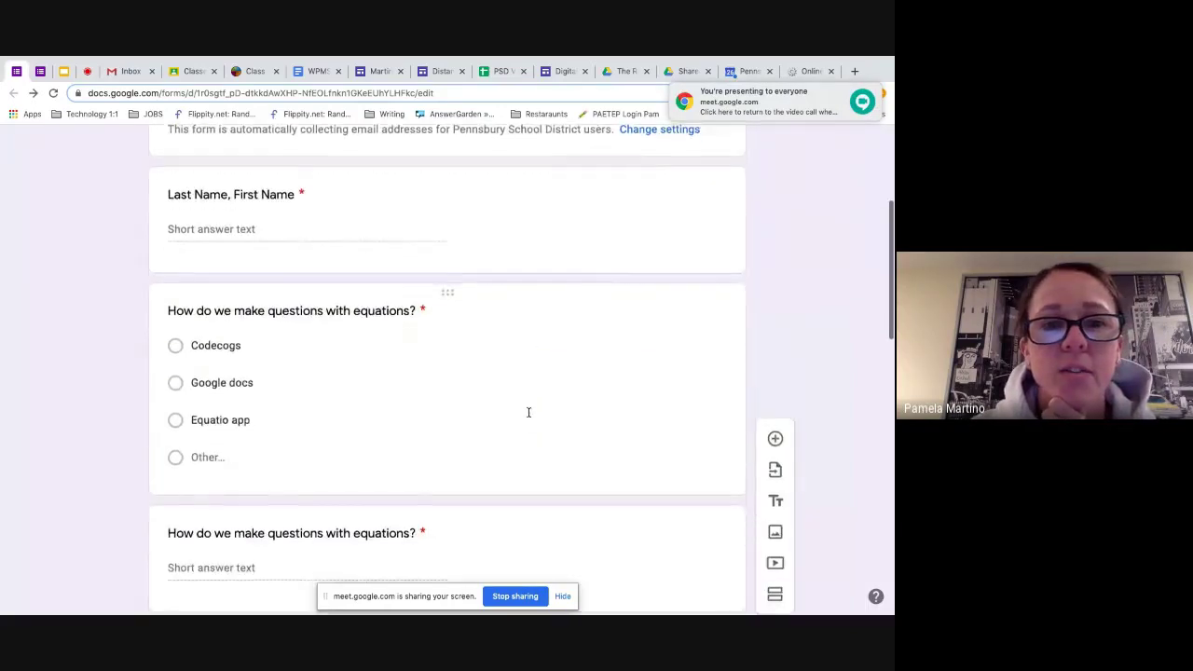
scroll(529, 413, down, 2)
click(450, 348)
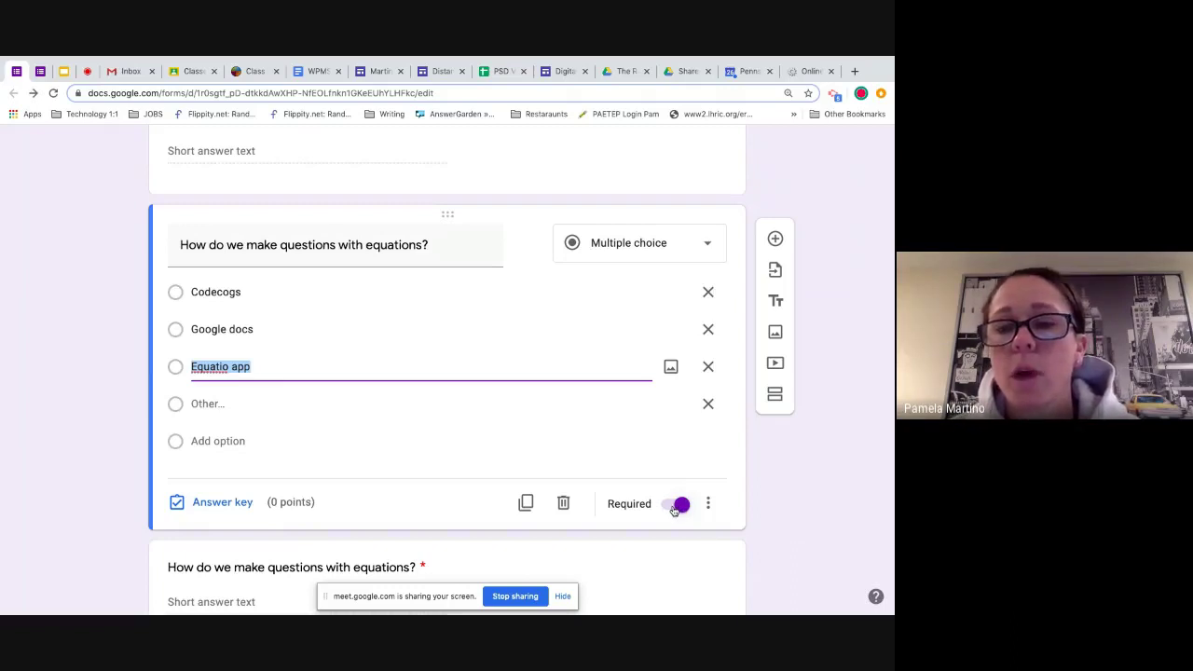
click(672, 507)
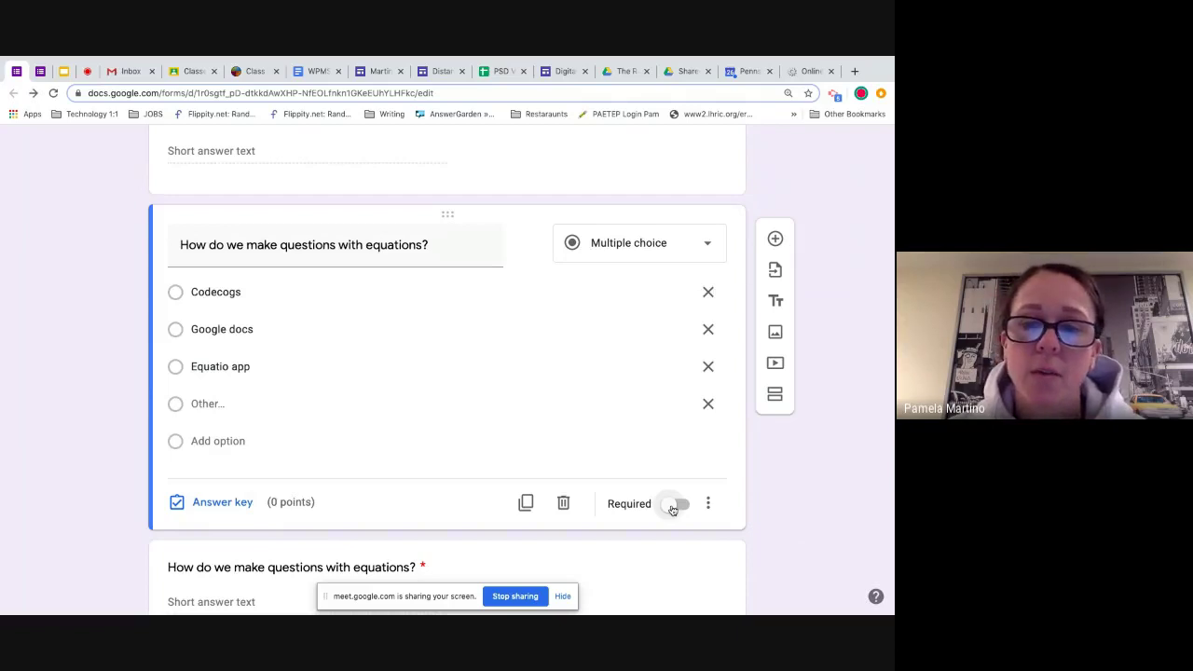
click(670, 509)
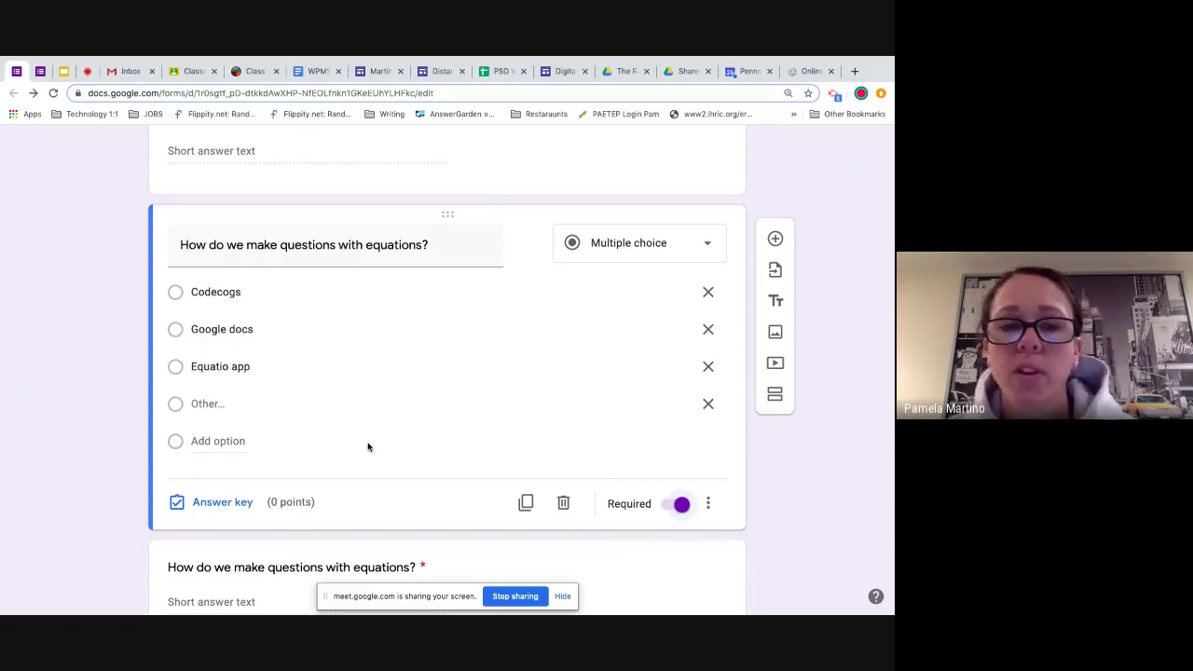
Step: Set the multiple-choice equations question's answer key to Codecogs, worth 1 point
click(227, 503)
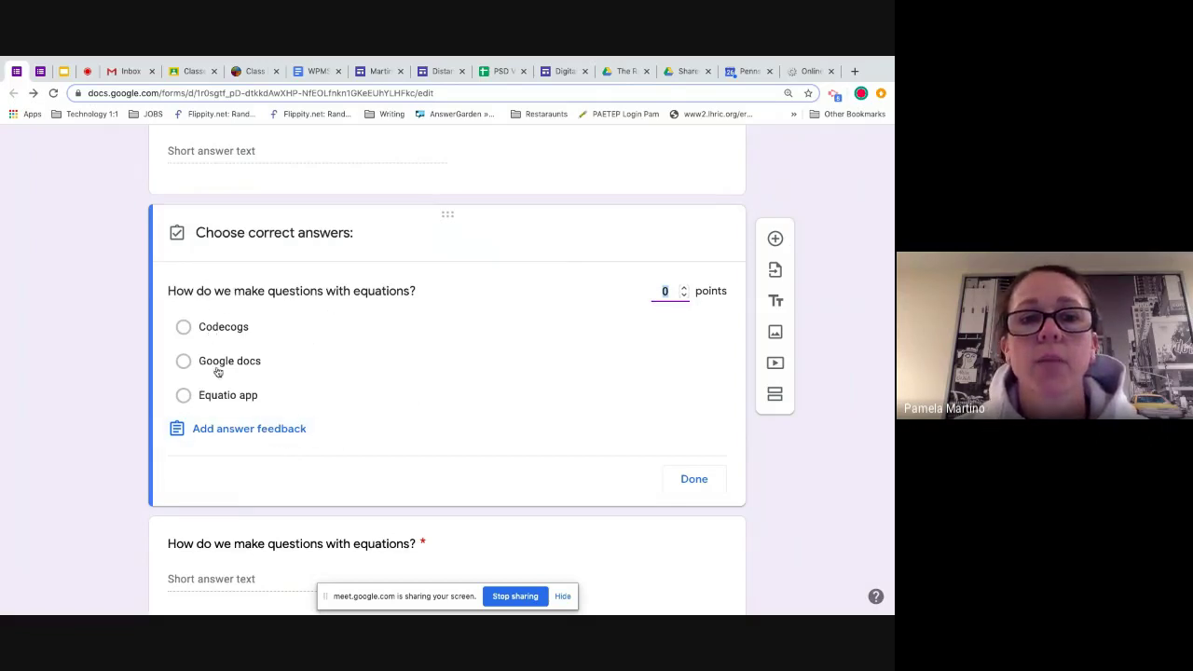
click(185, 328)
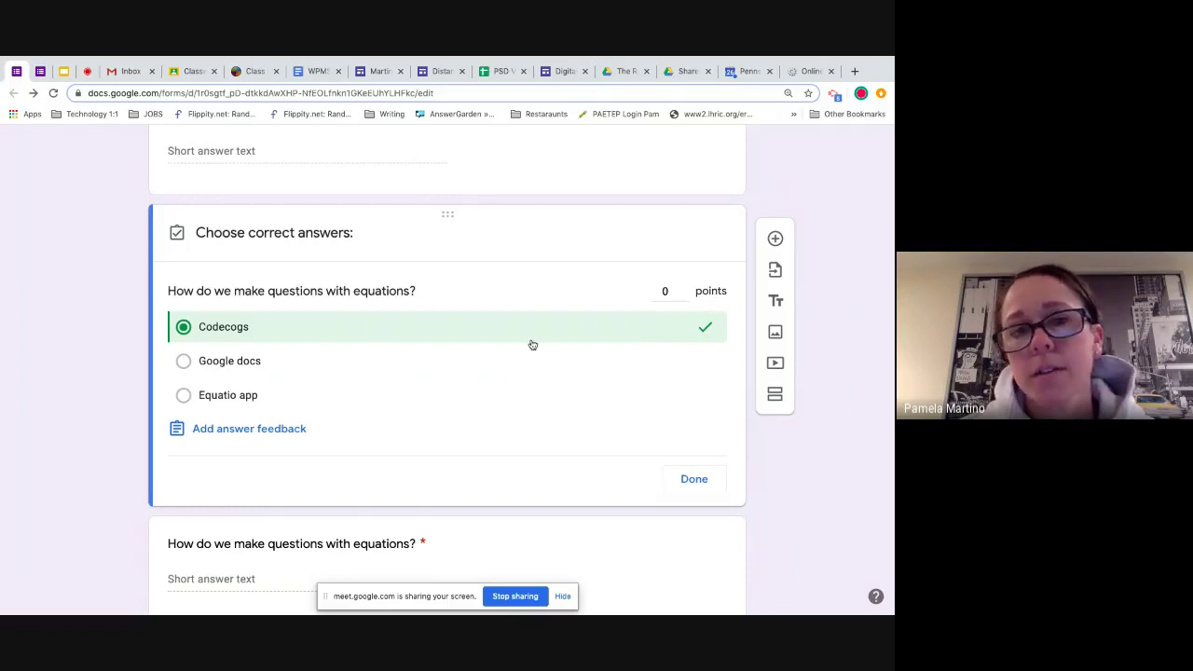
click(683, 290)
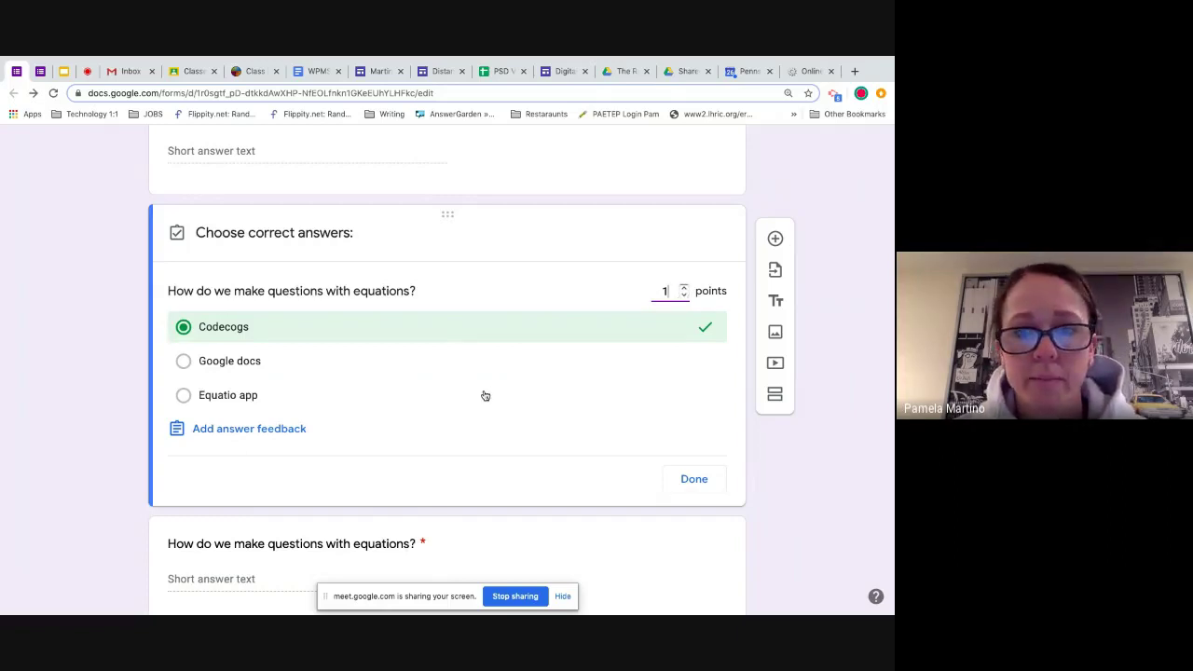
click(705, 482)
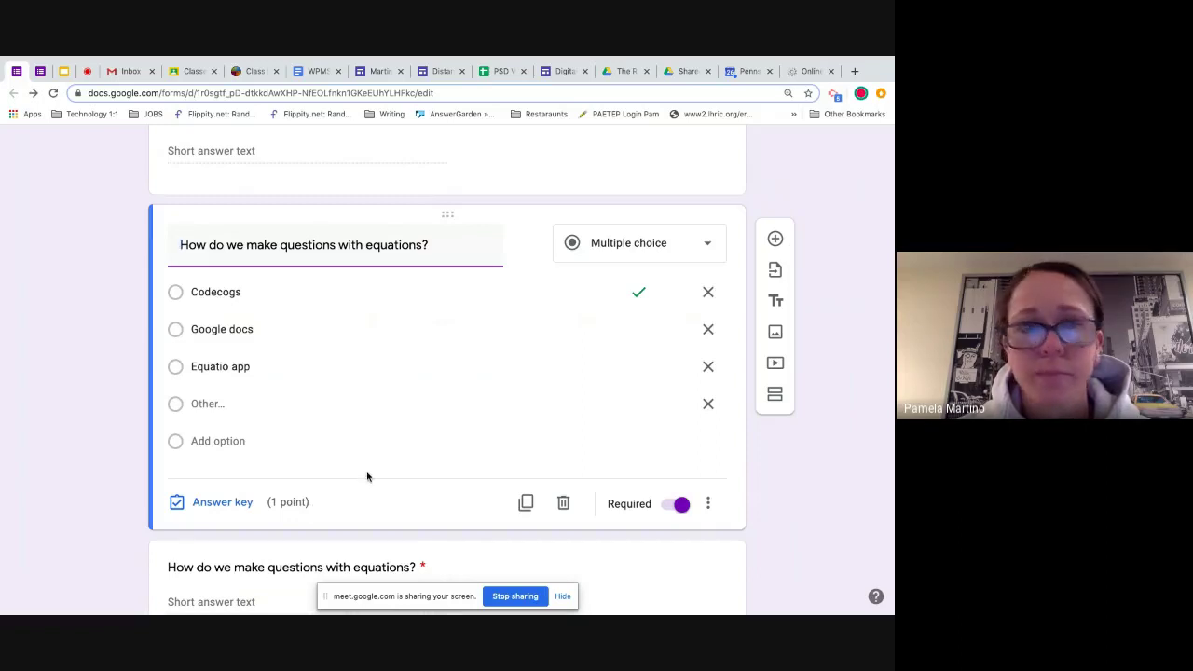
Step: Review the multiple-choice equations question's extra options, including Shuffle option order
scroll(367, 476, down, 1)
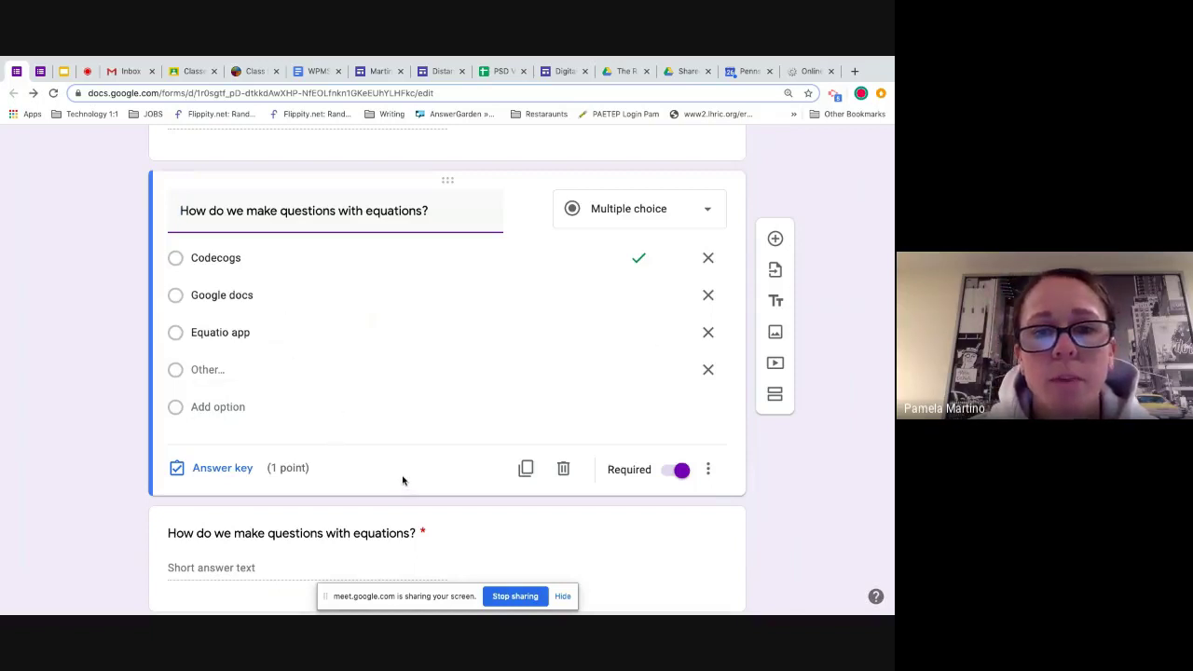
scroll(402, 480, down, 2)
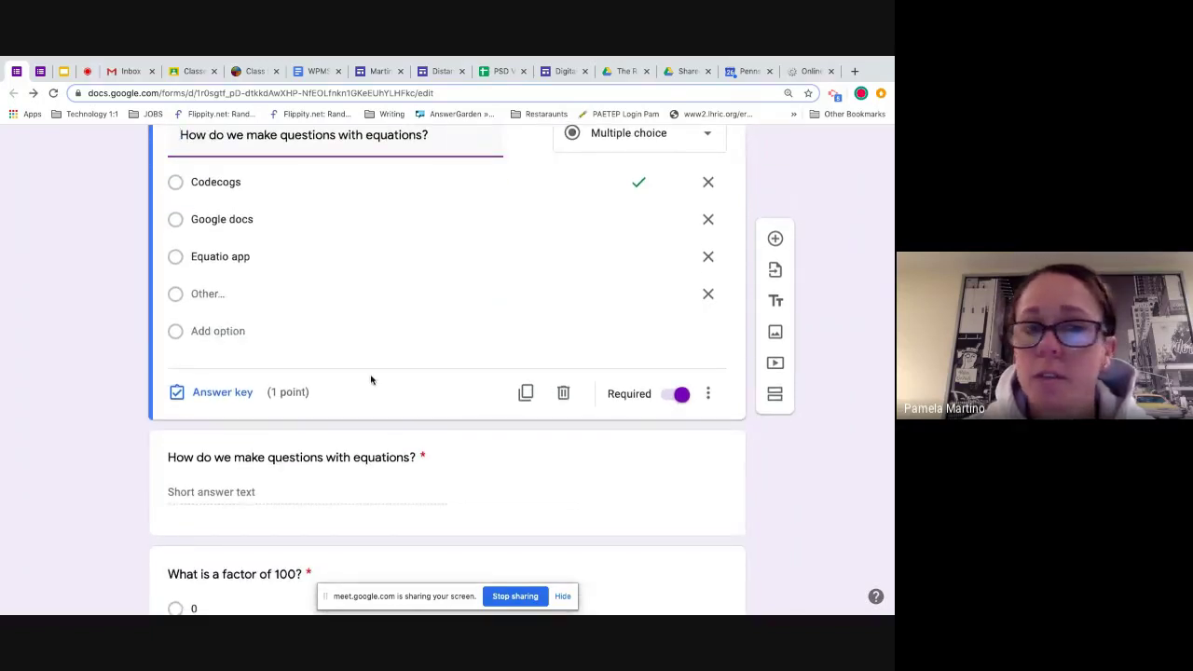
scroll(369, 379, down, 3)
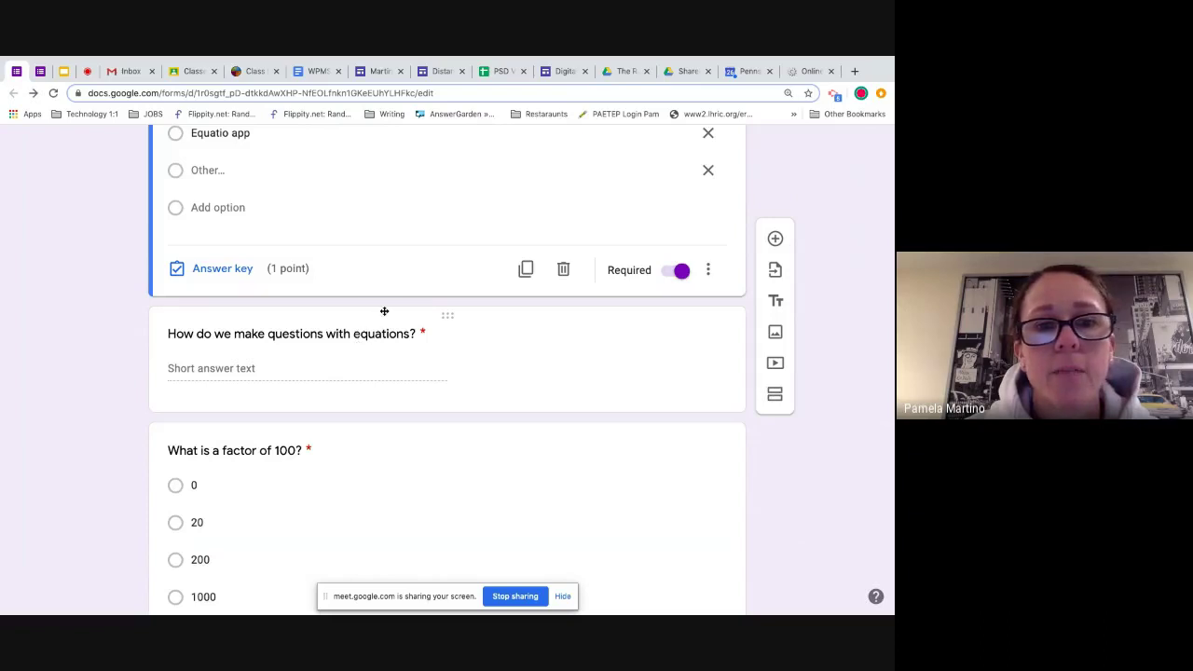
scroll(362, 221, up, 3)
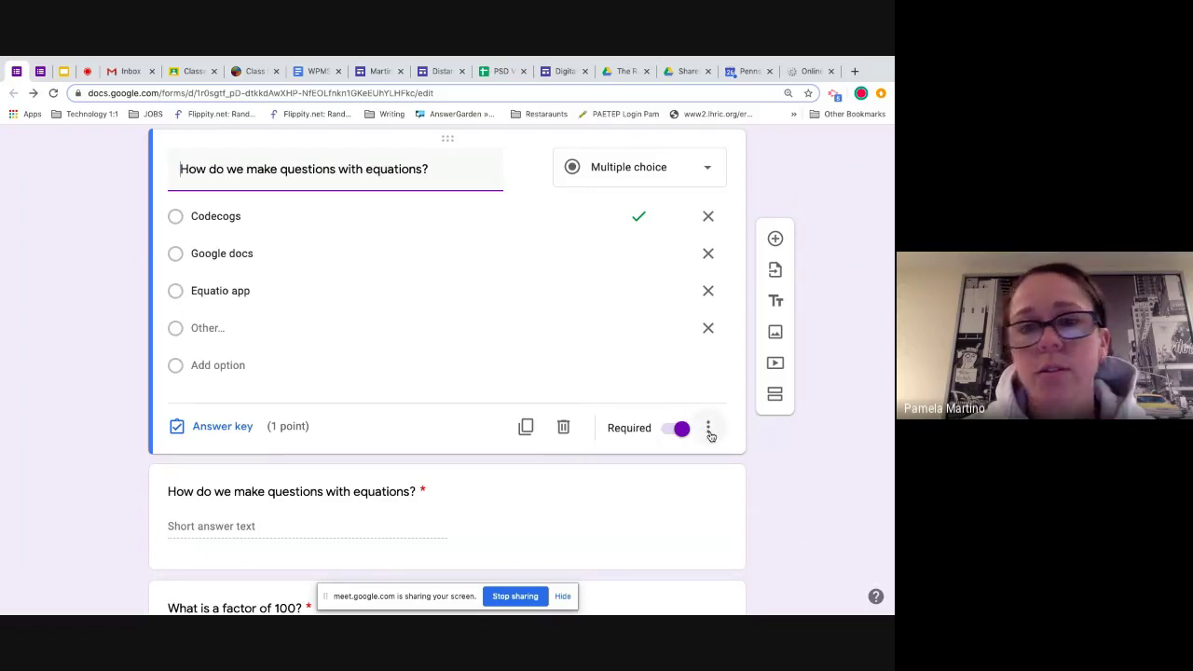
click(709, 431)
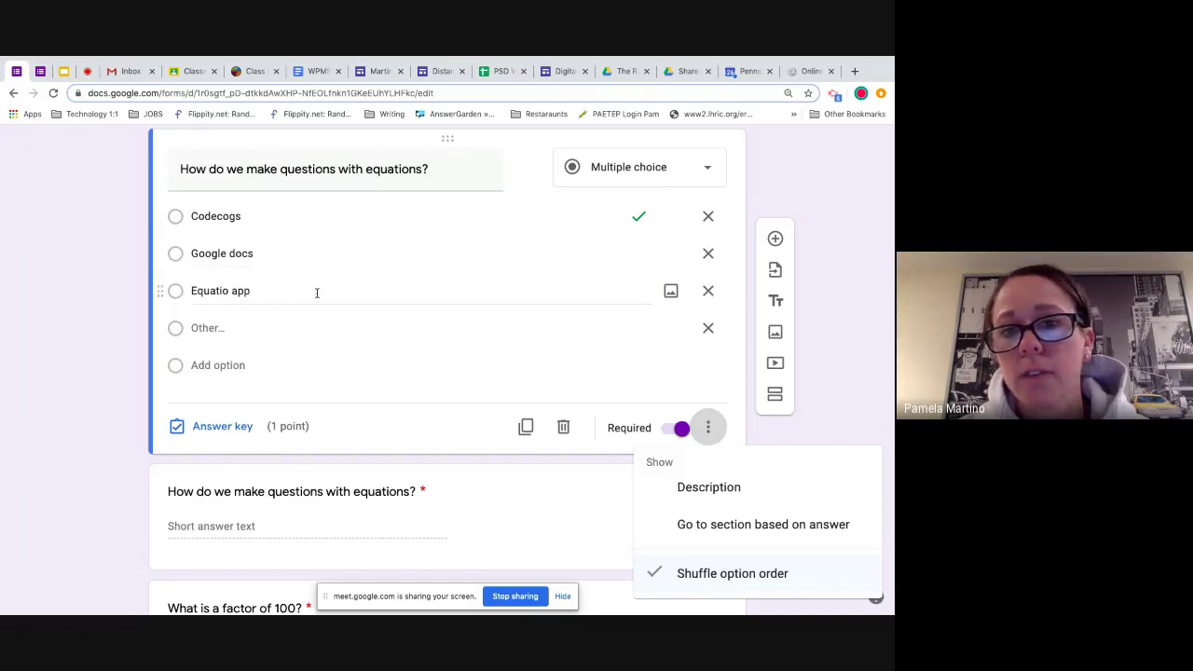
click(709, 432)
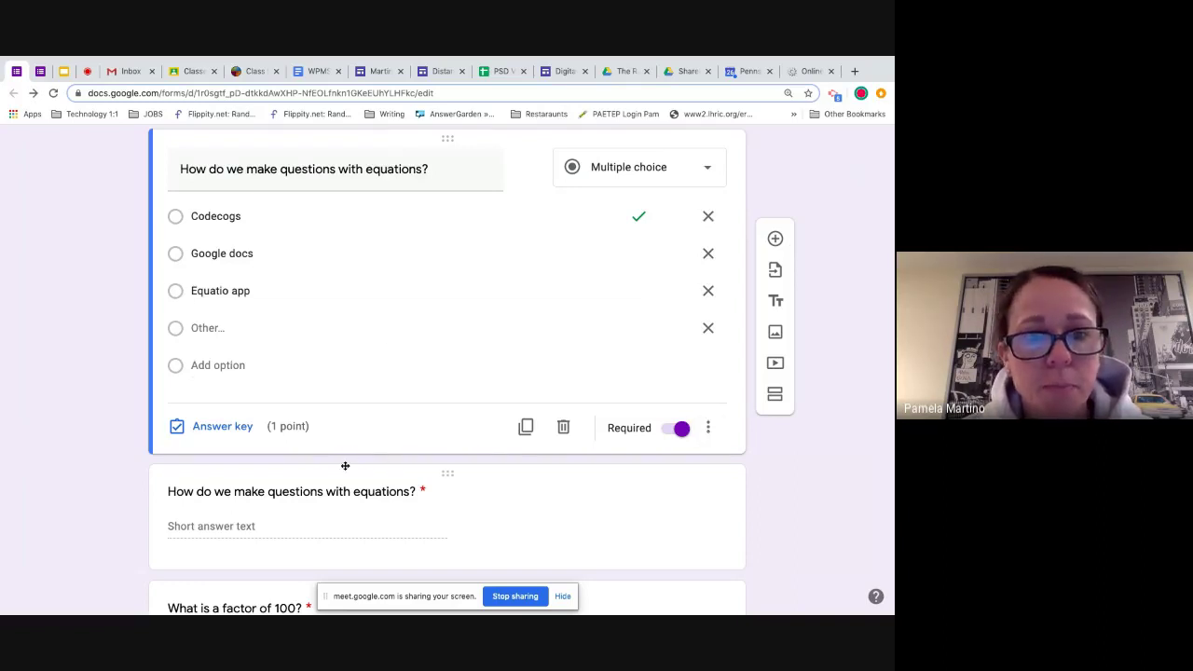
Step: Open the answer key of the short-answer equations question and make it worth 2 points
scroll(345, 466, down, 3)
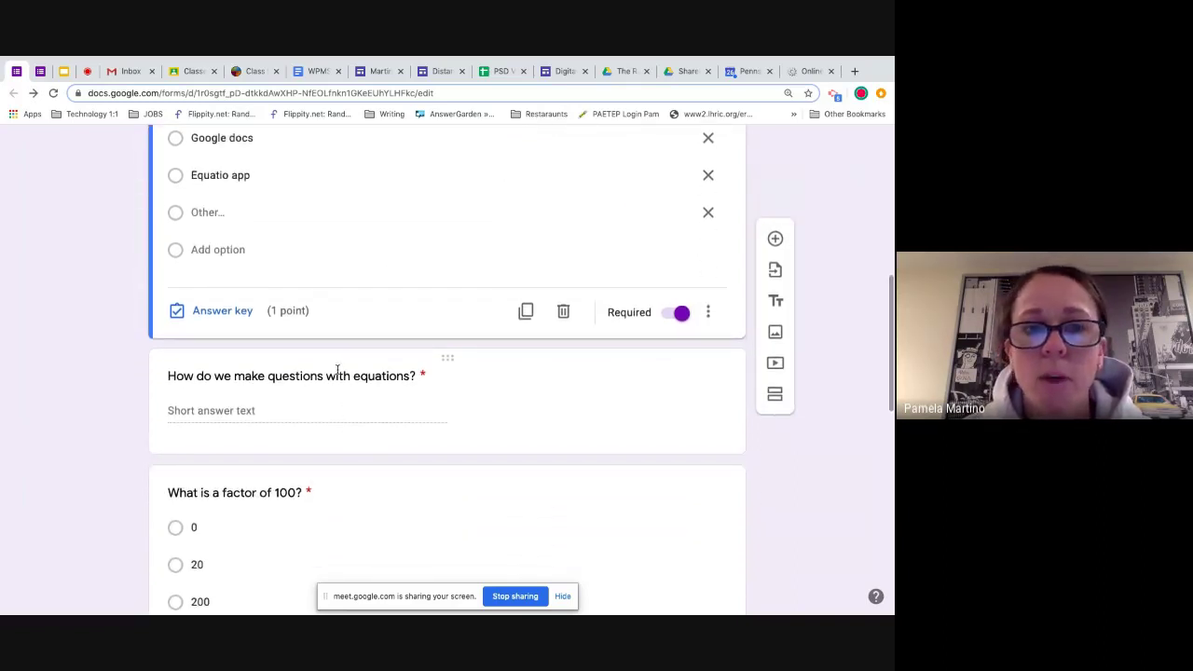
scroll(365, 394, down, 2)
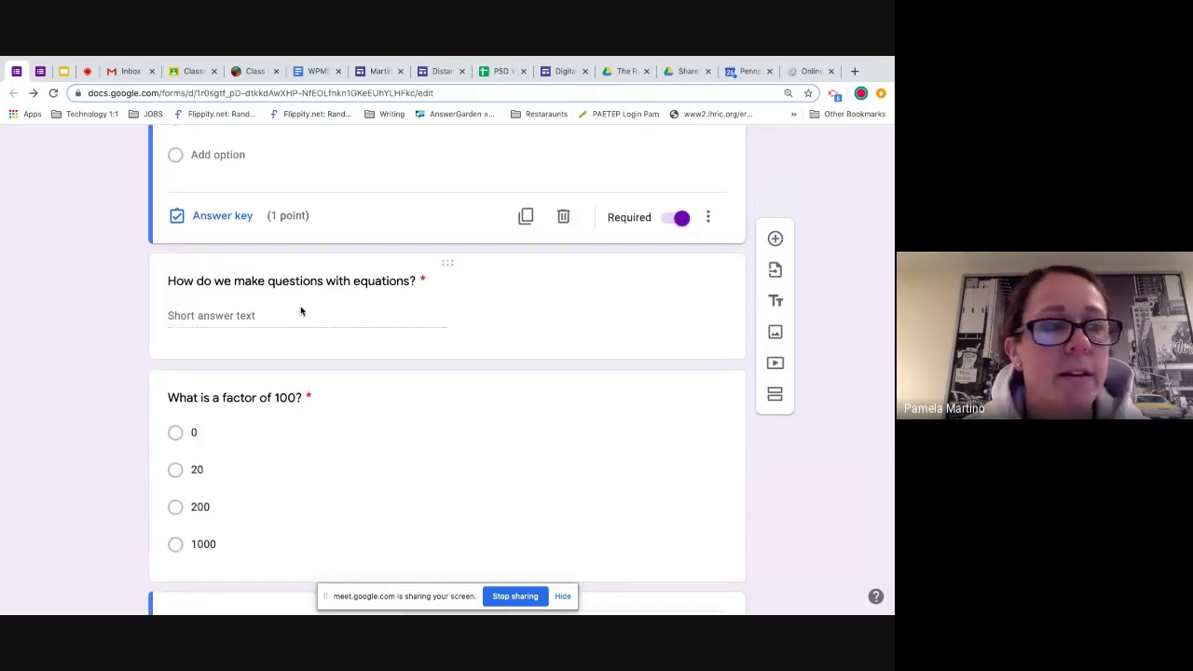
click(346, 307)
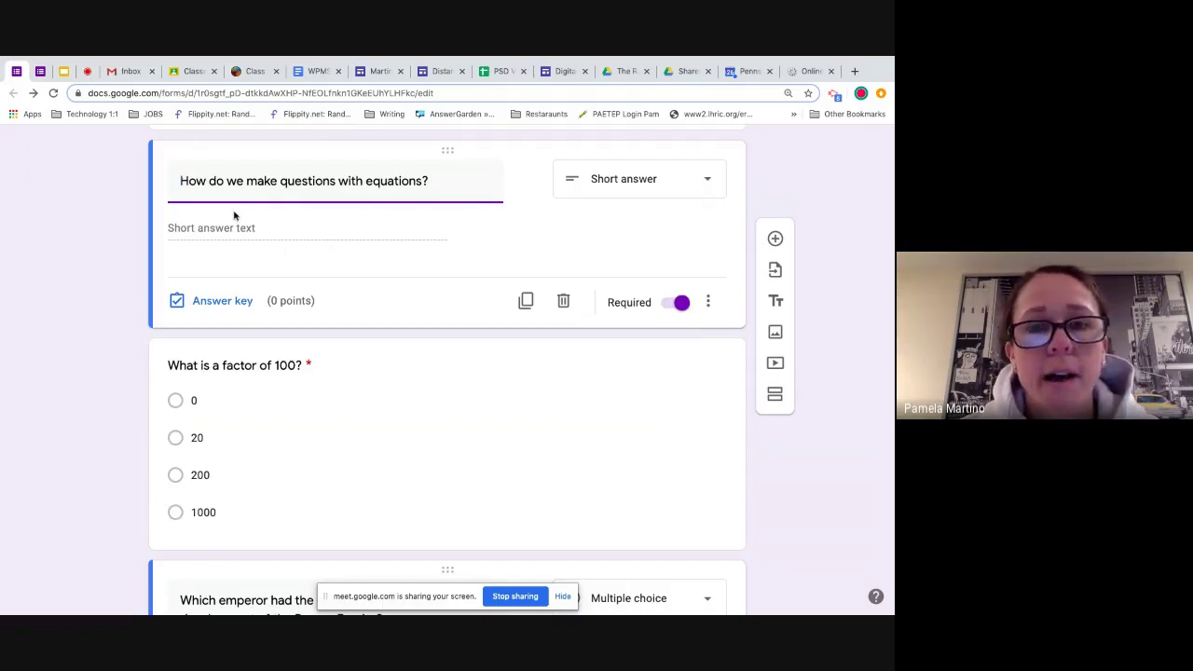
click(235, 304)
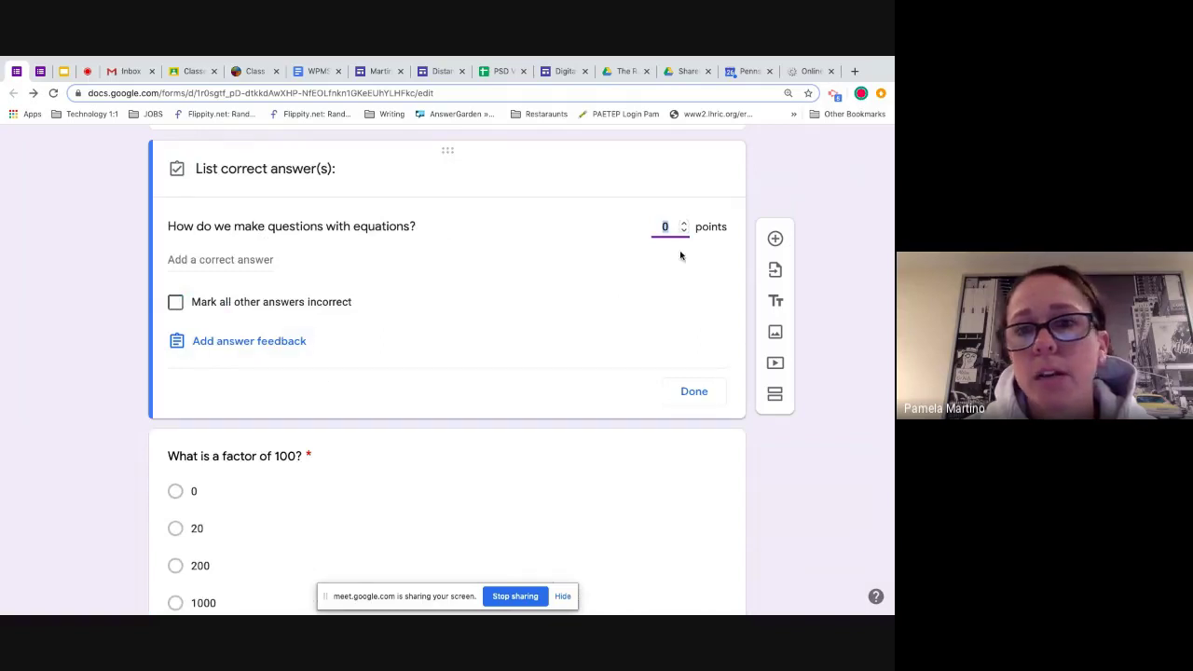
click(684, 224)
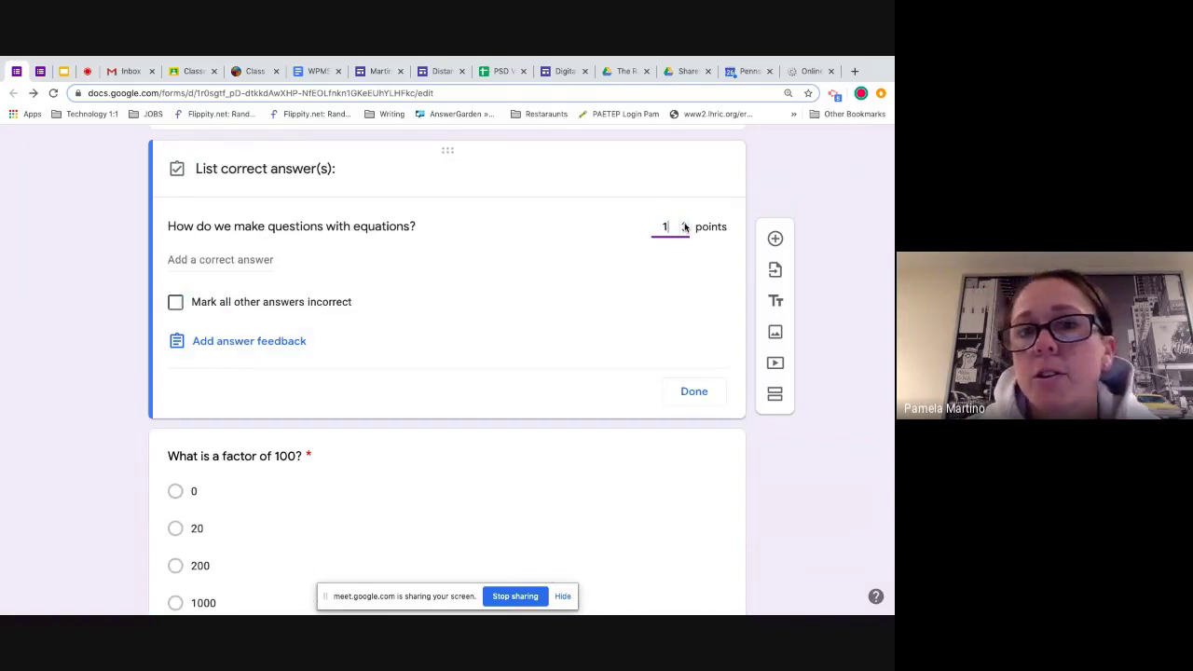
click(685, 225)
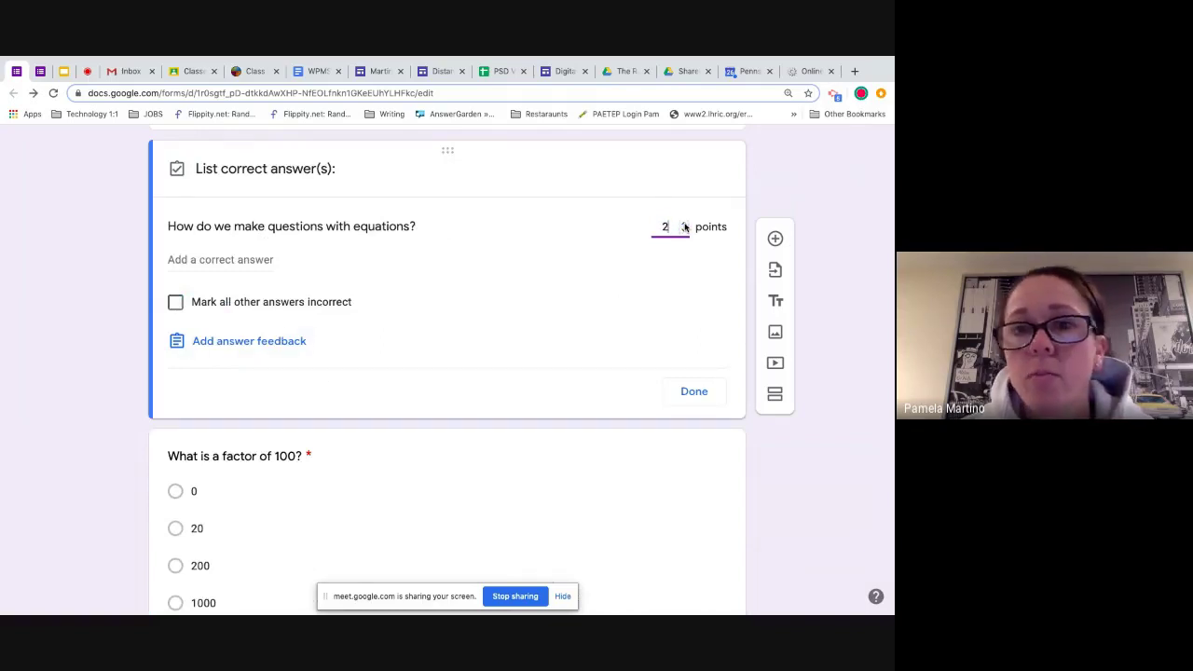
Step: Add "Code Cogs", "Equatio" and "Google Docs" as correct answers to the short-answer equations question
click(208, 261)
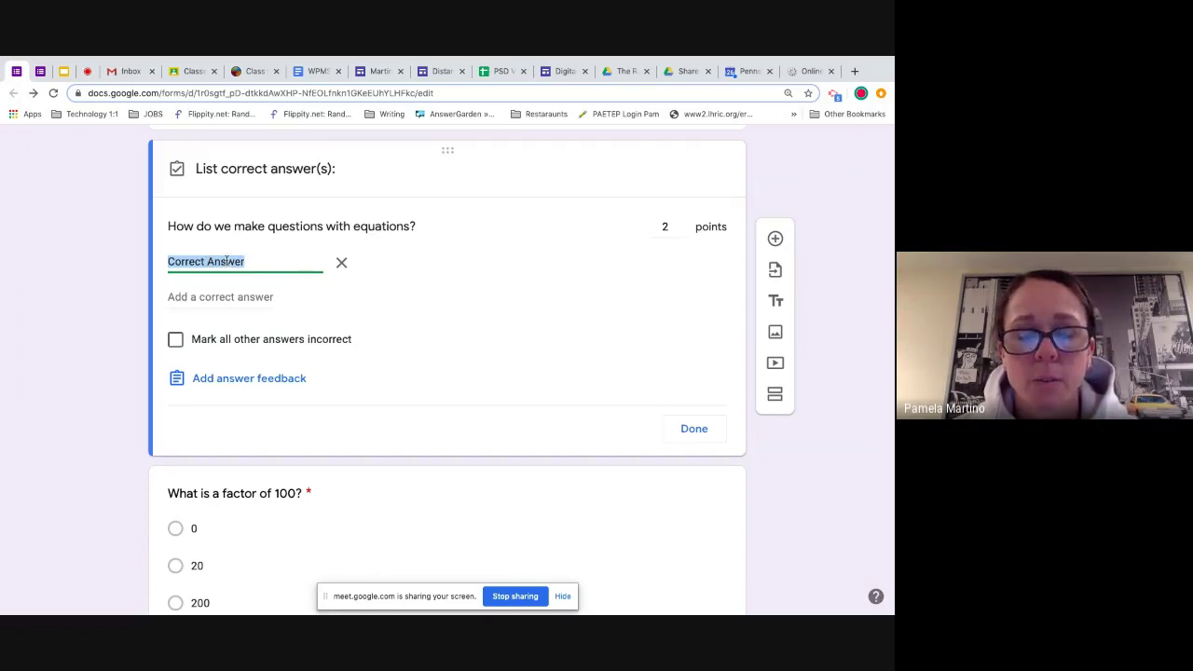
text(Code C)
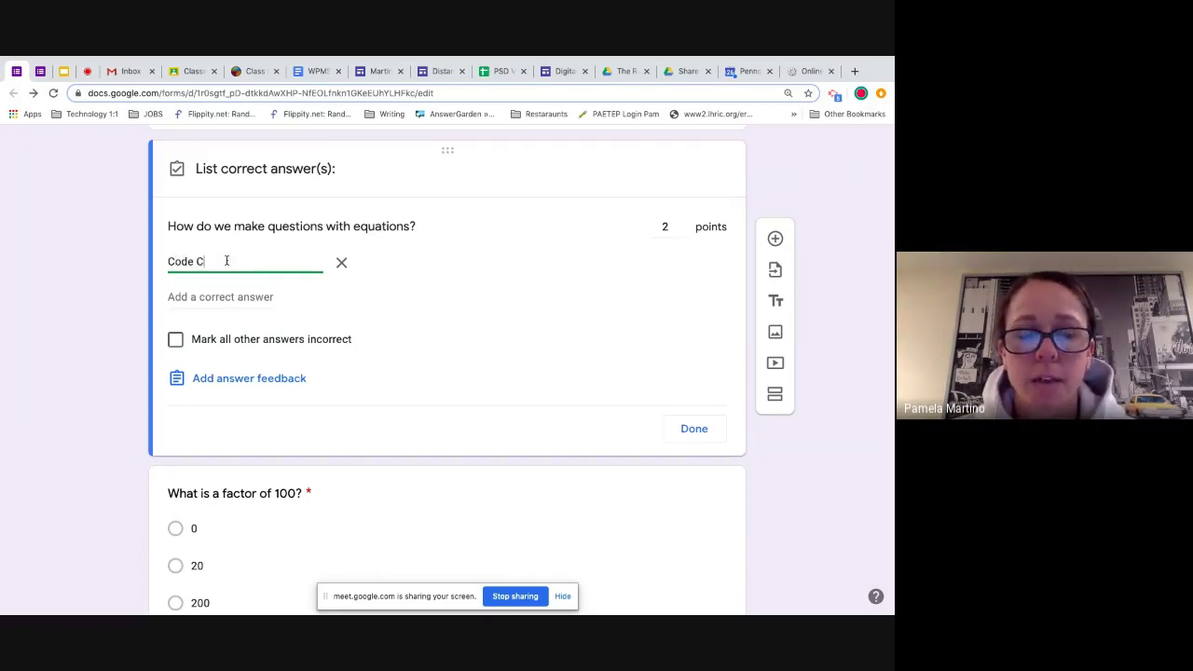
text(ogs)
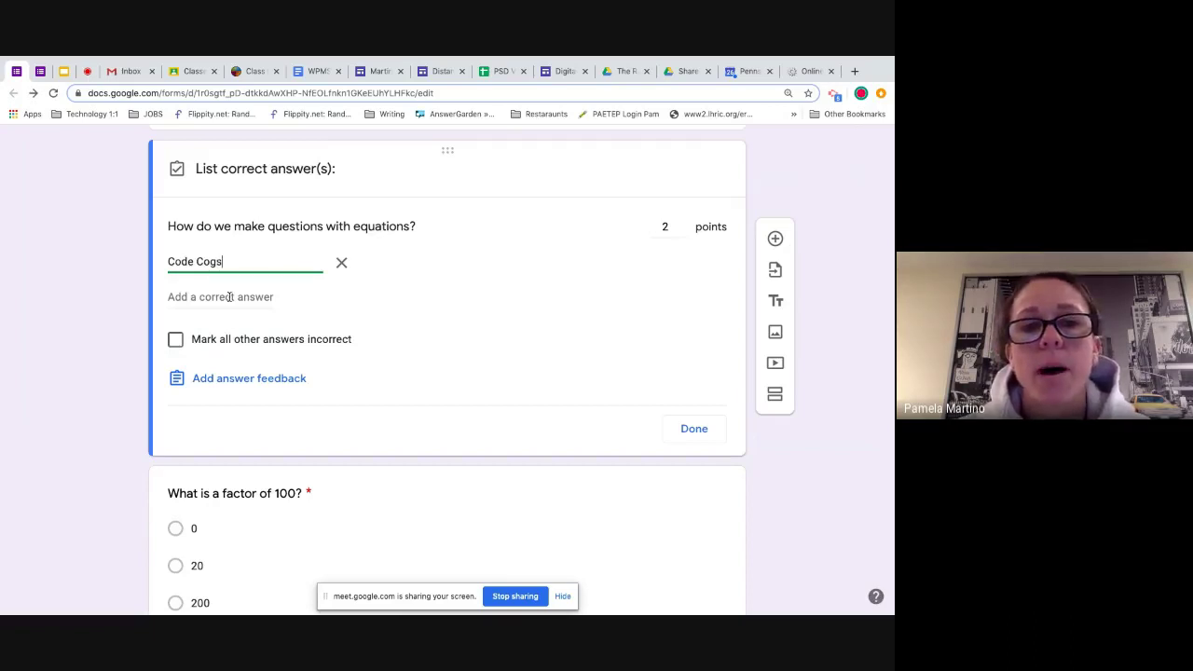
click(230, 296)
text(Equatio)
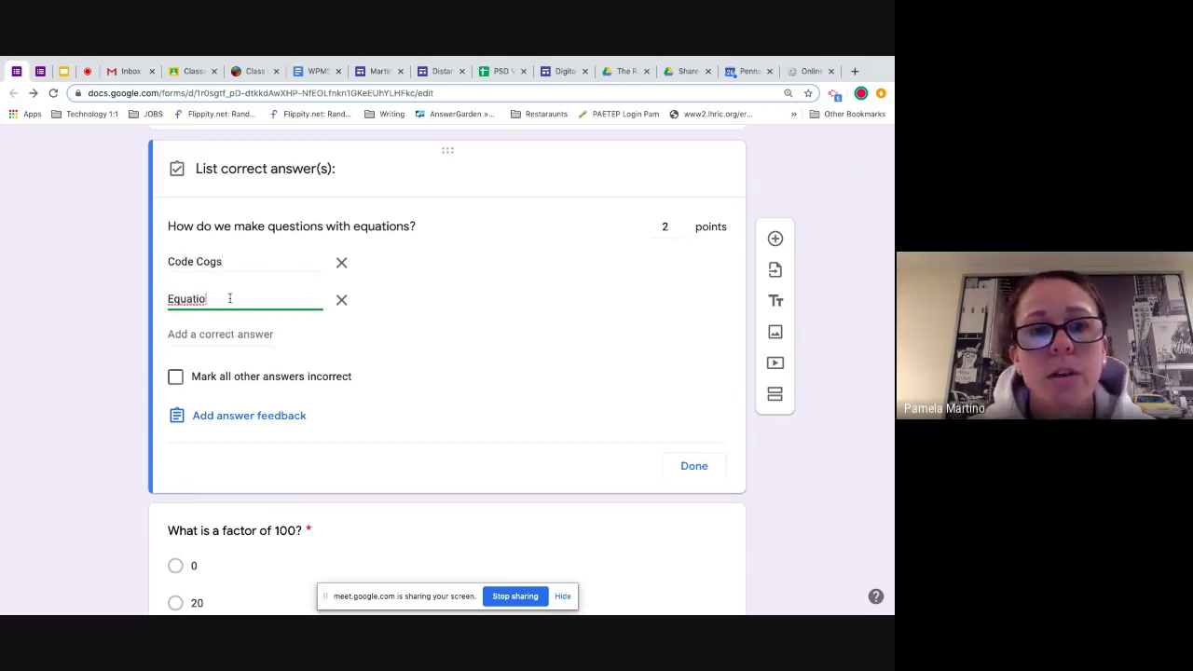
click(215, 337)
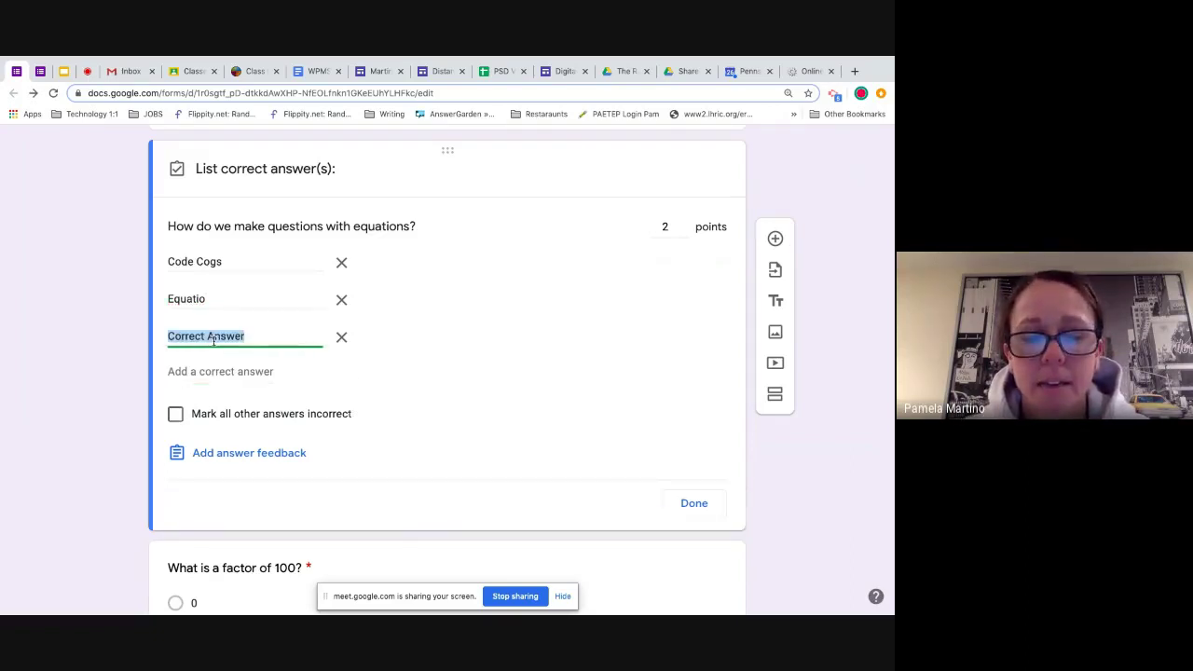
text(Google )
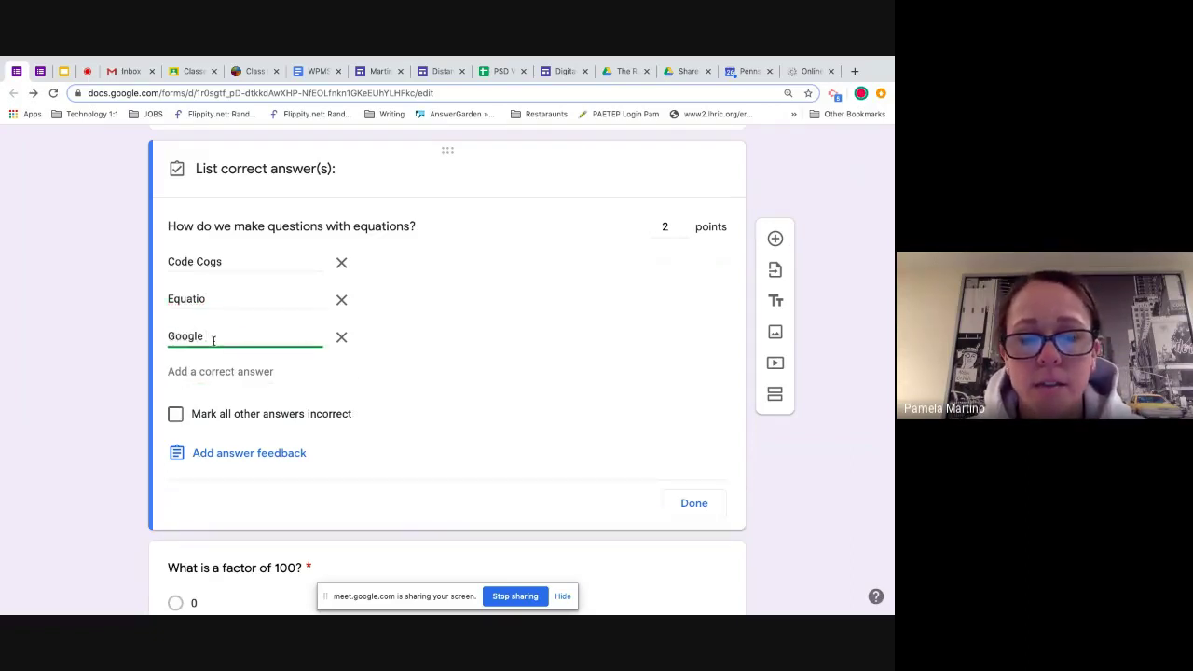
text(Docs)
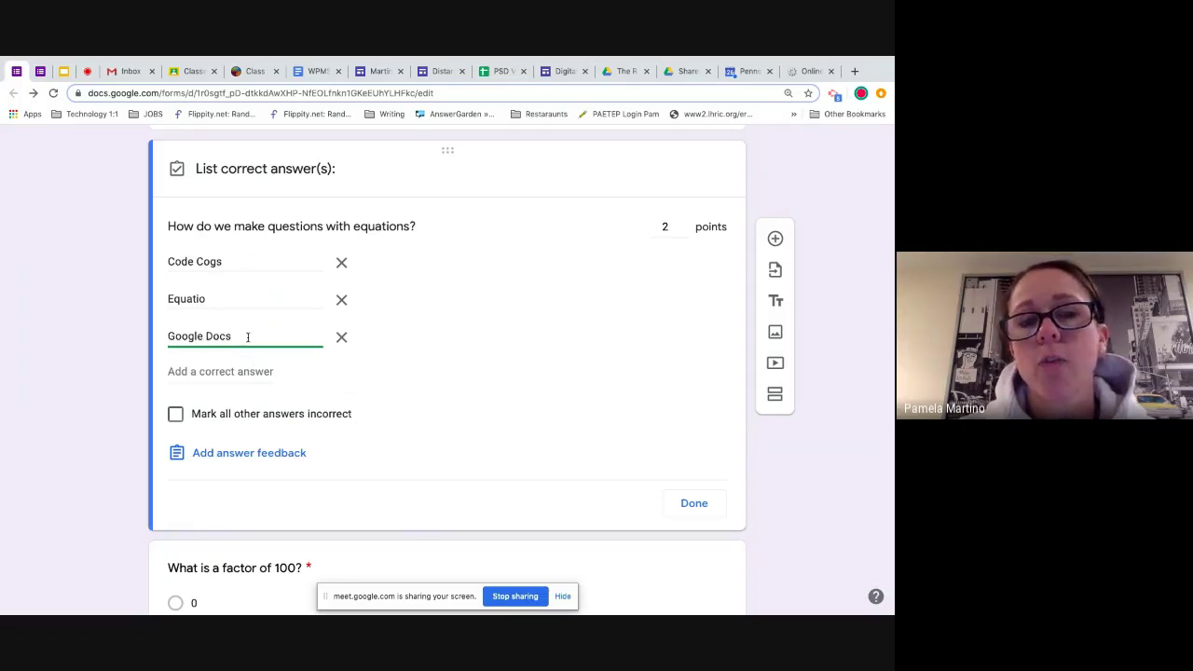
Step: Add the lowercase variant "code cogs" as another accepted answer to the short-answer question
click(241, 372)
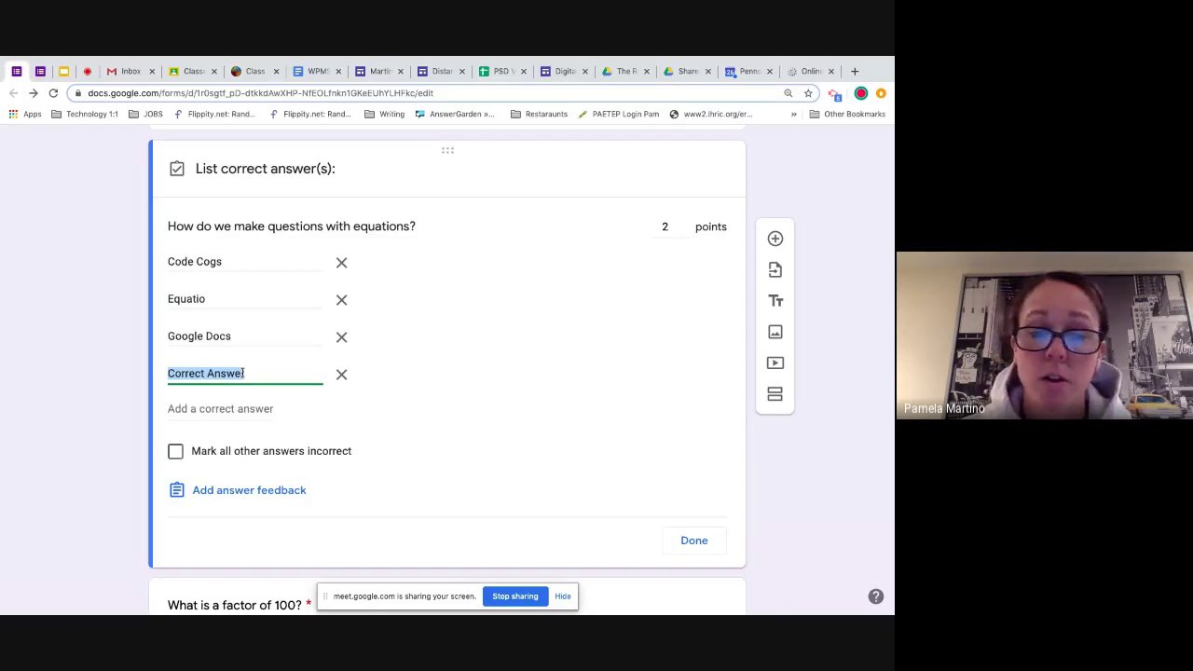
text(code)
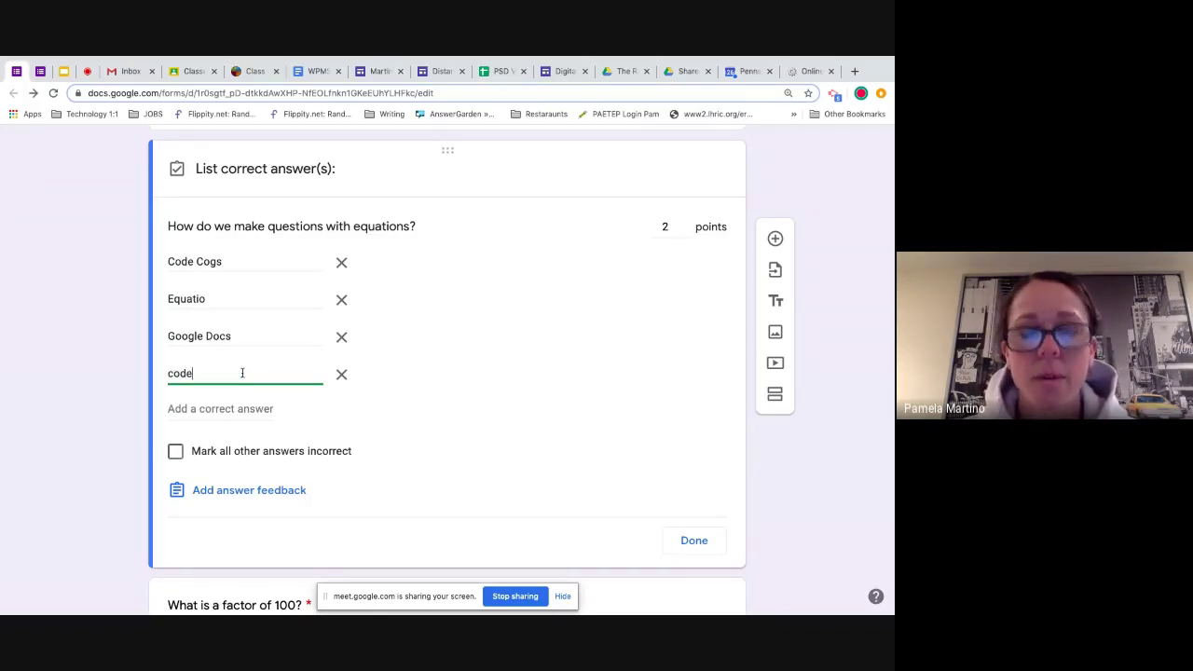
text( cogs)
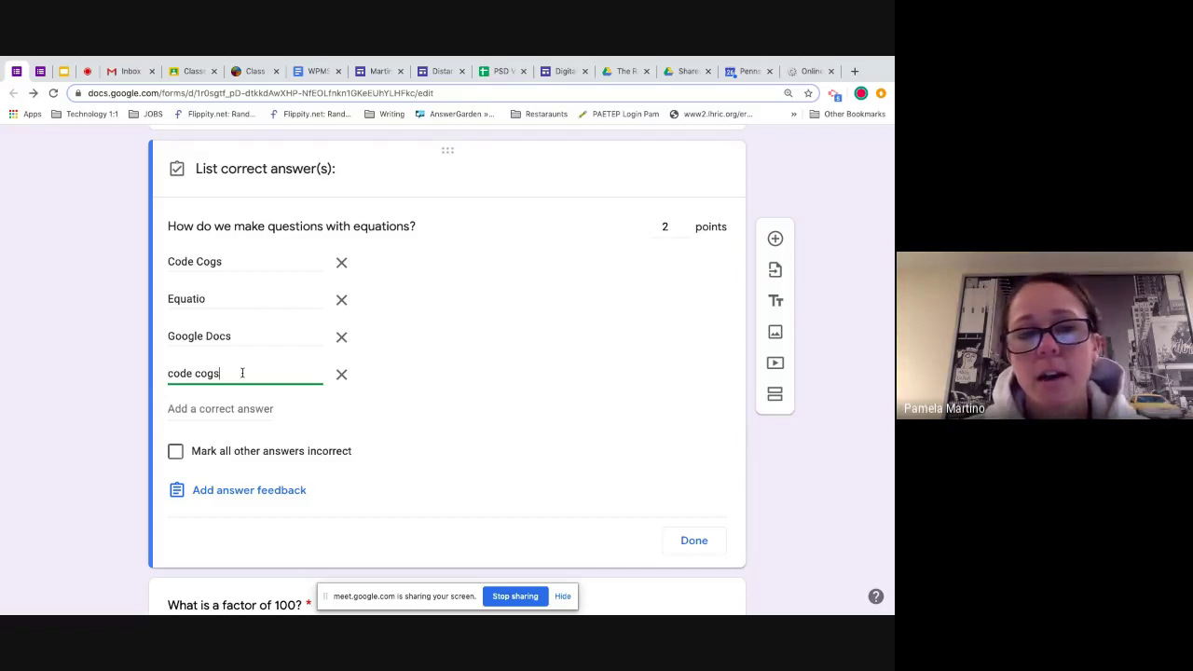
key(Return)
text(codec)
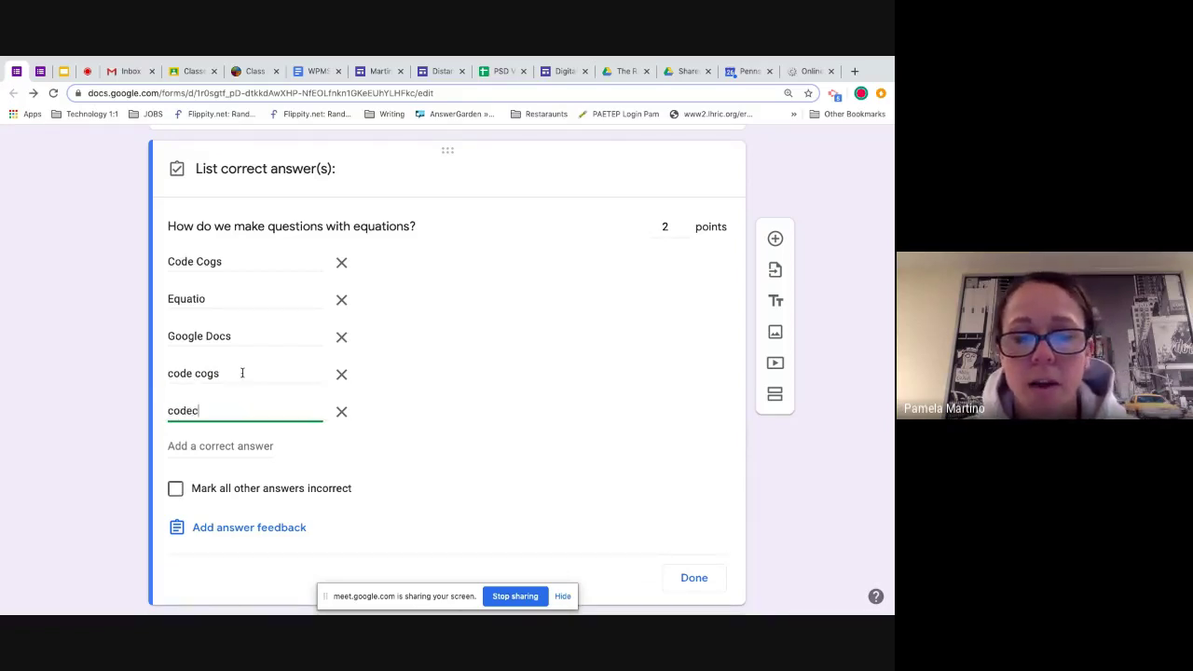
text(ogs)
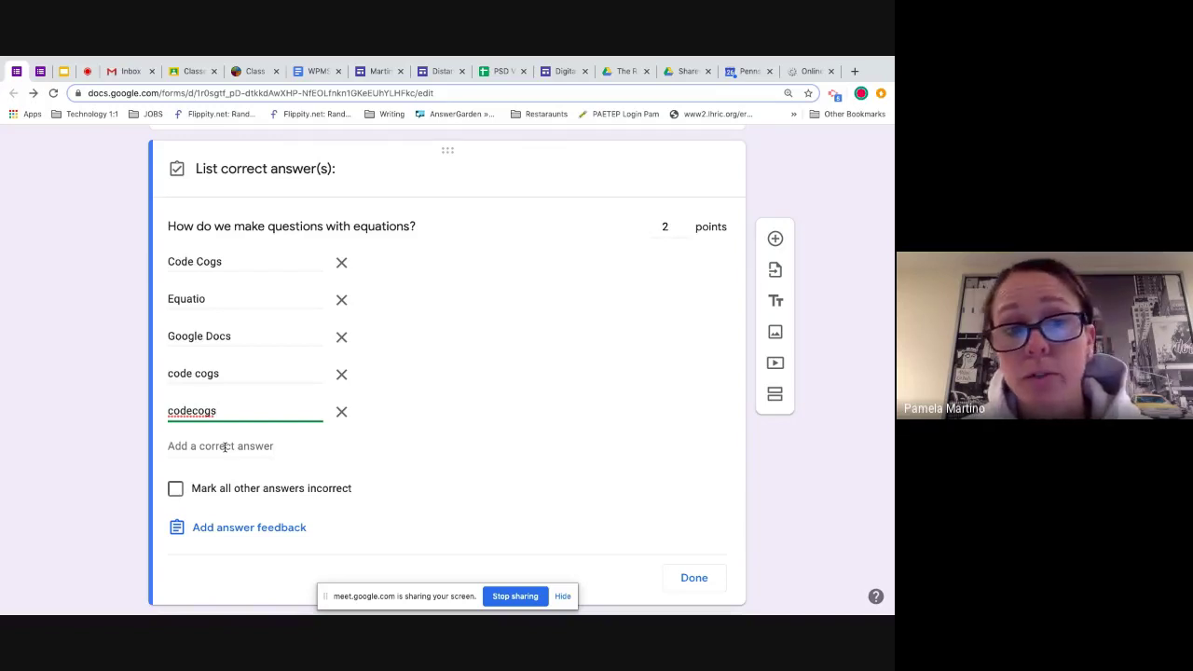
click(225, 447)
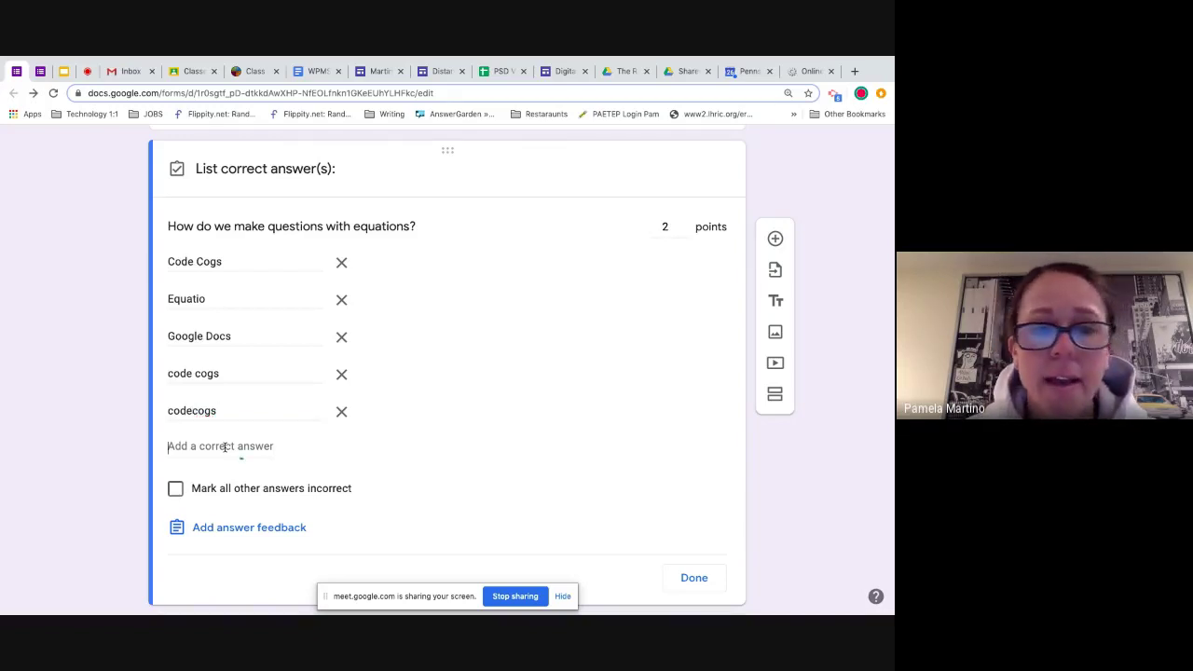
text(1)
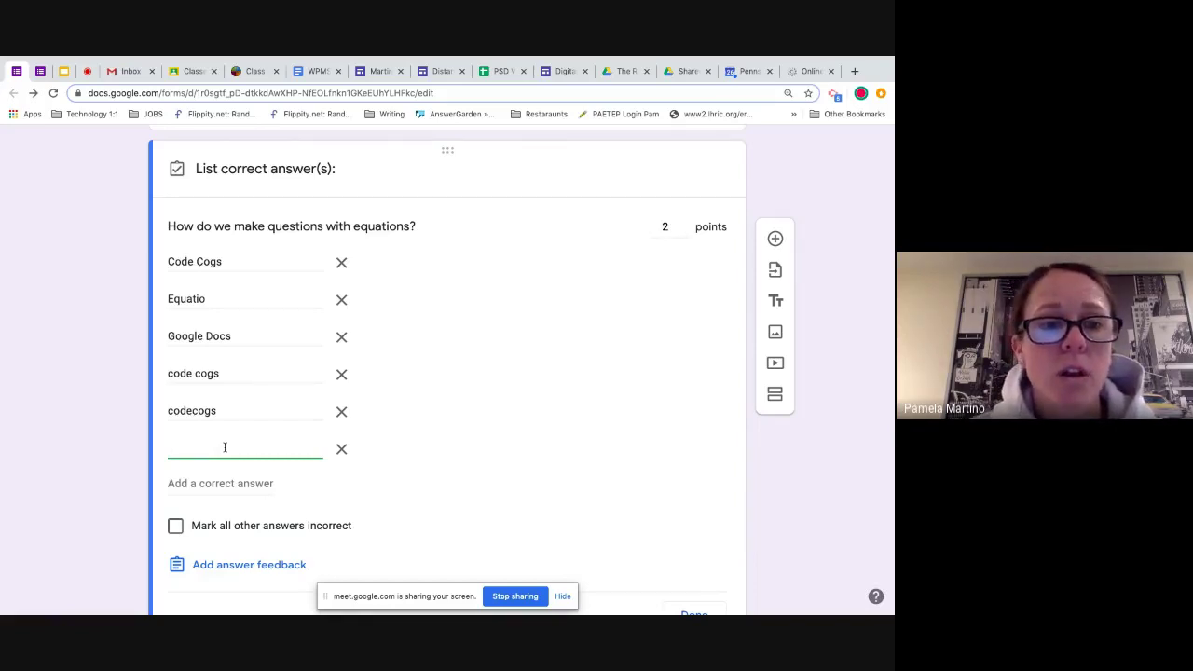
click(341, 448)
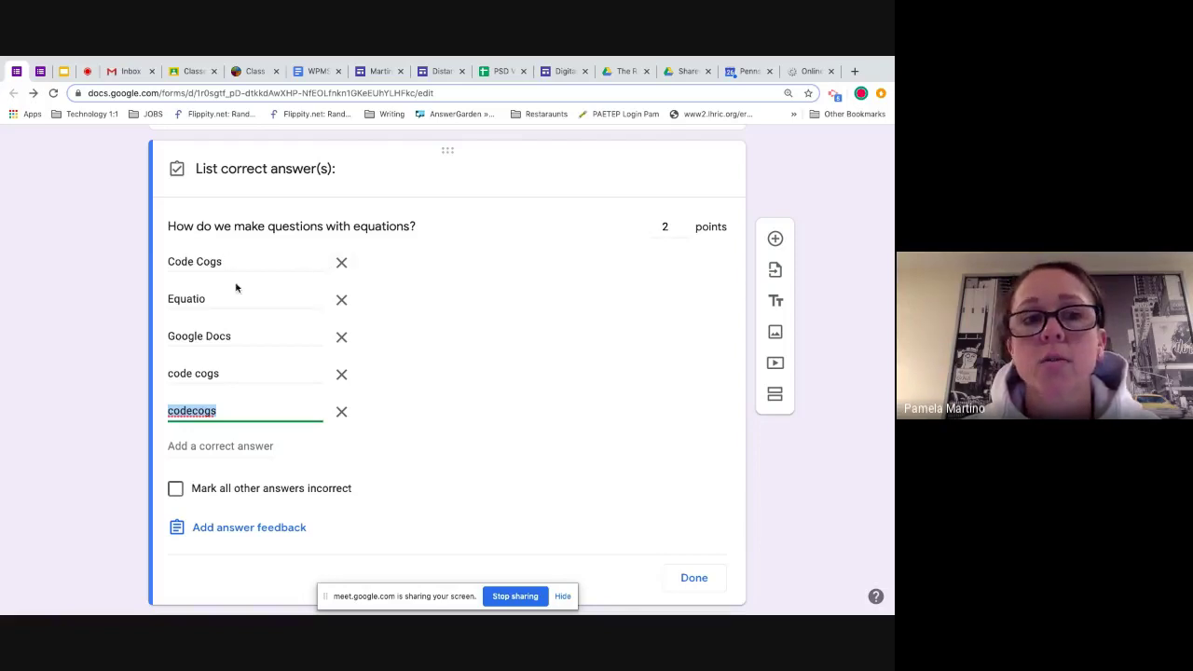
click(341, 411)
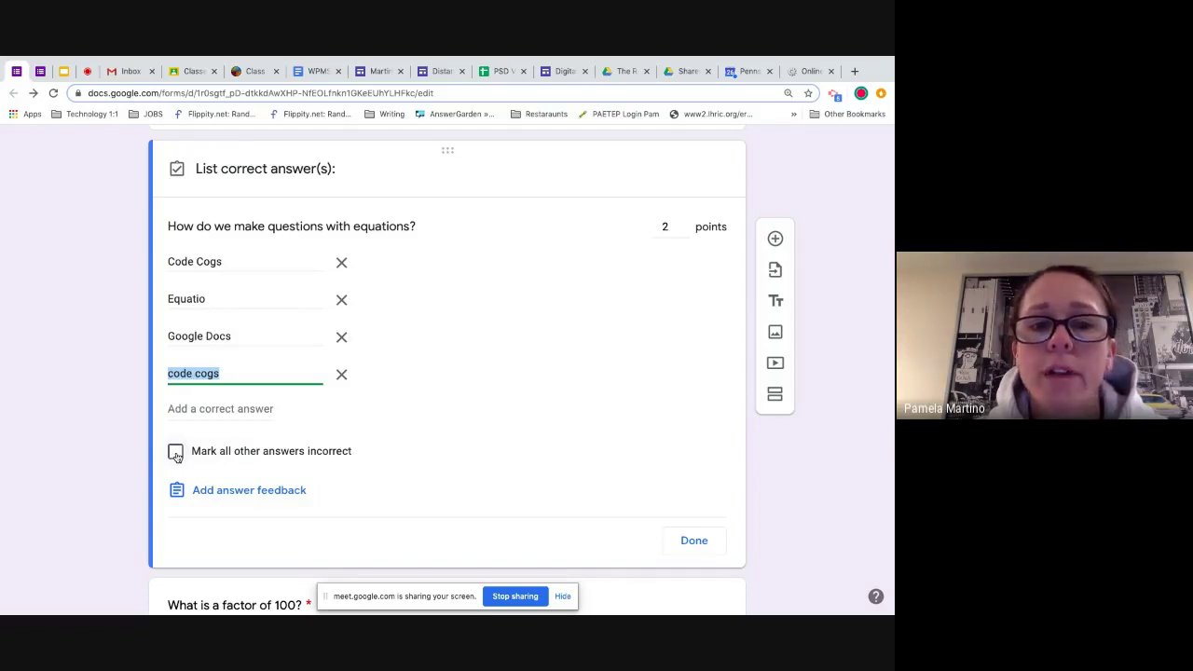
click(176, 454)
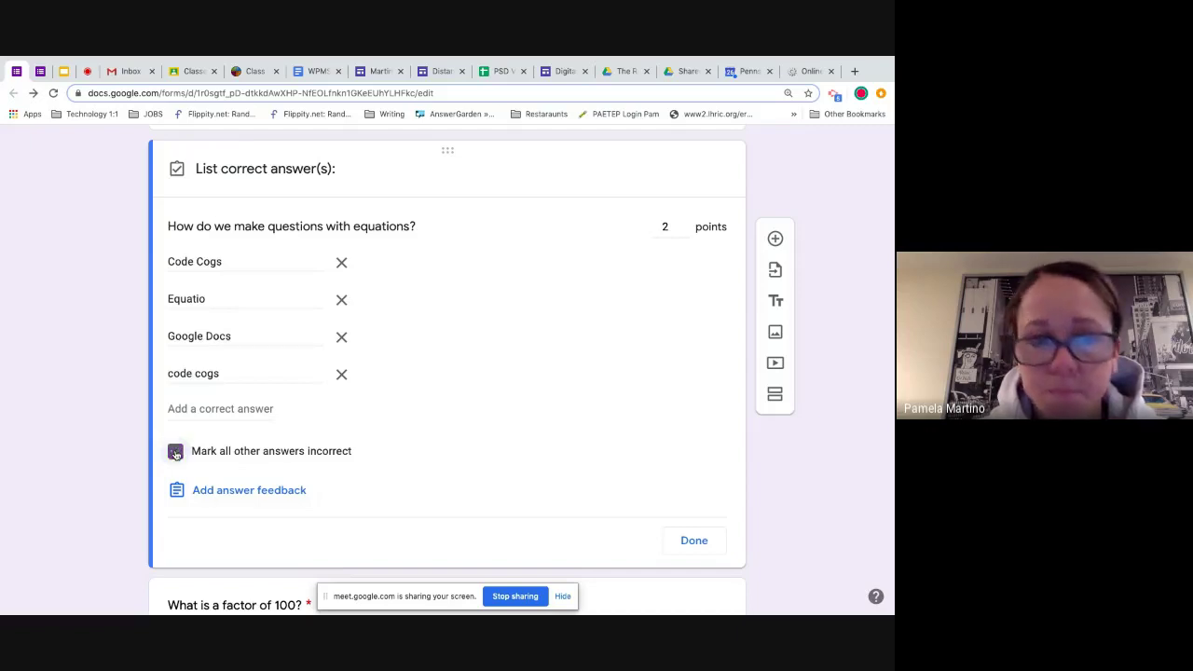
click(175, 452)
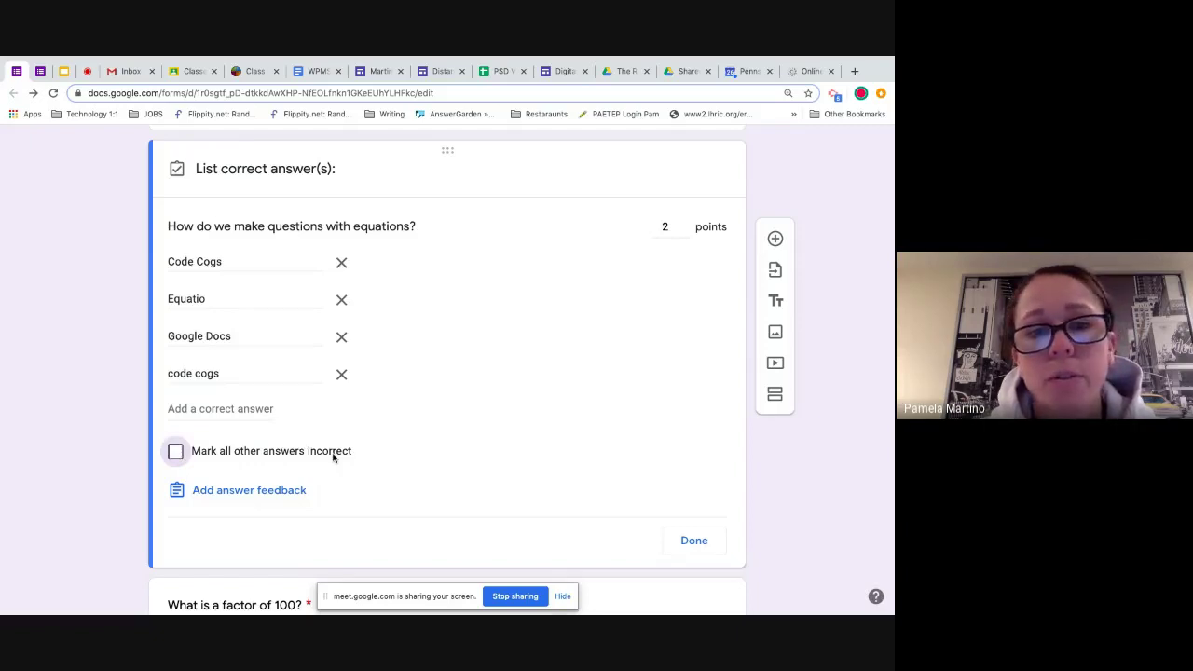
Step: Add and save the answer feedback "There are a variety of answers to this question." for the short-answer equations question
click(222, 495)
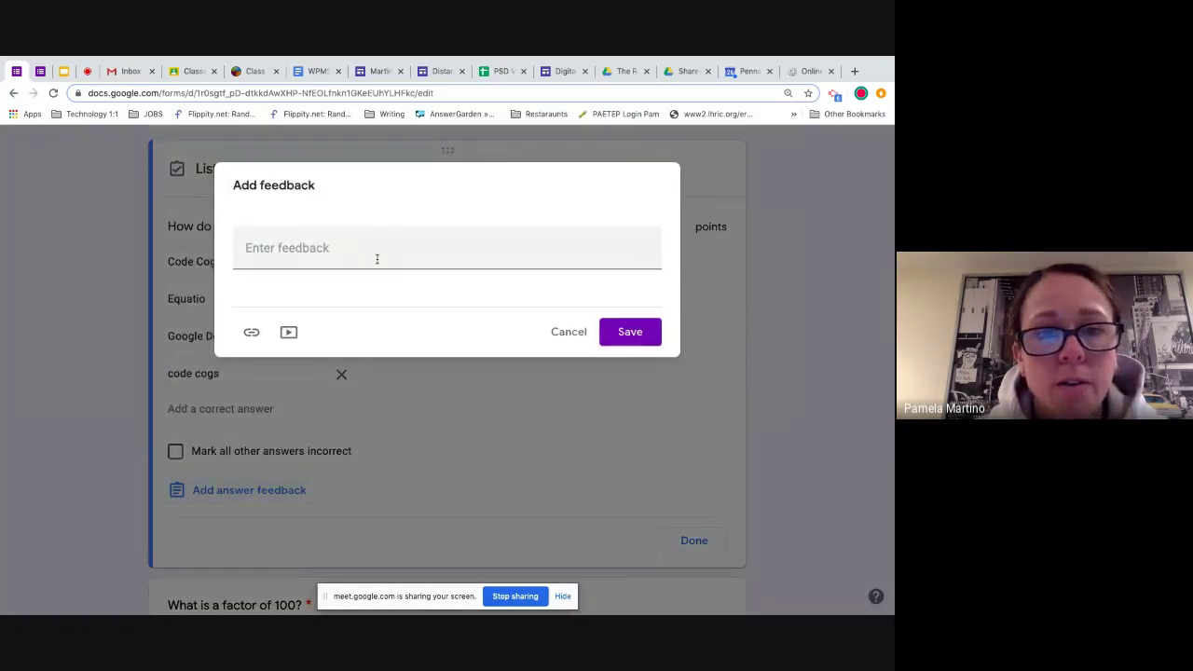
click(304, 259)
text(You)
key(BackSpace)
key(BackSpace)
key(BackSpace)
key(BackSpace)
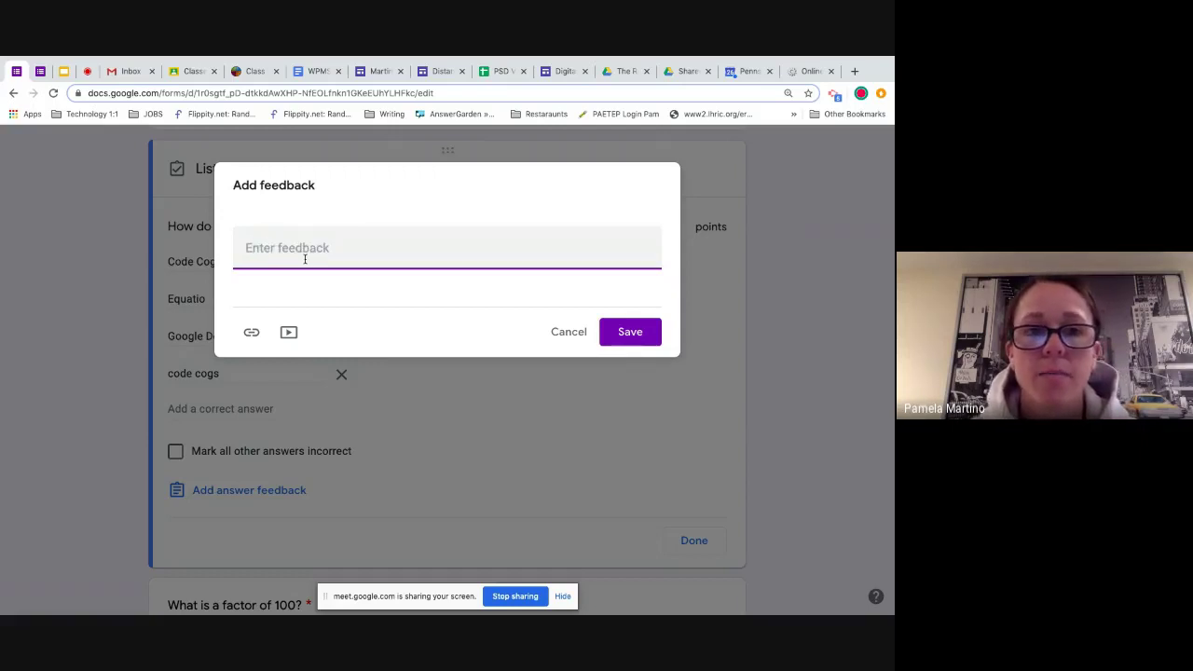
text(There are a v)
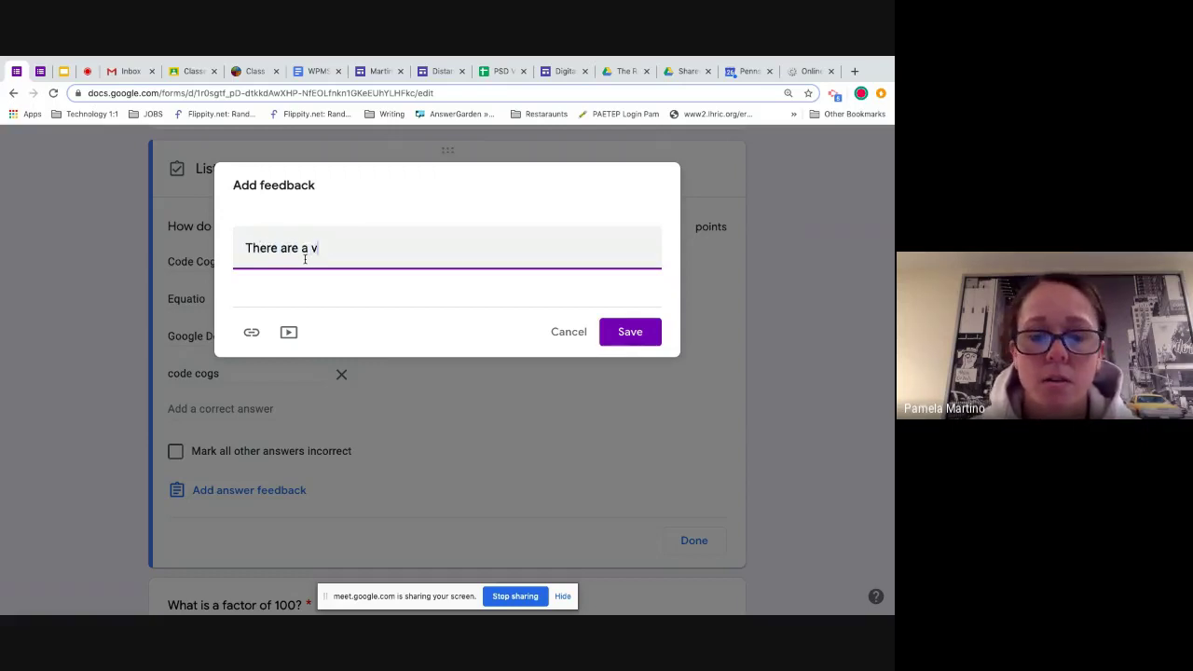
text(ariety of answ)
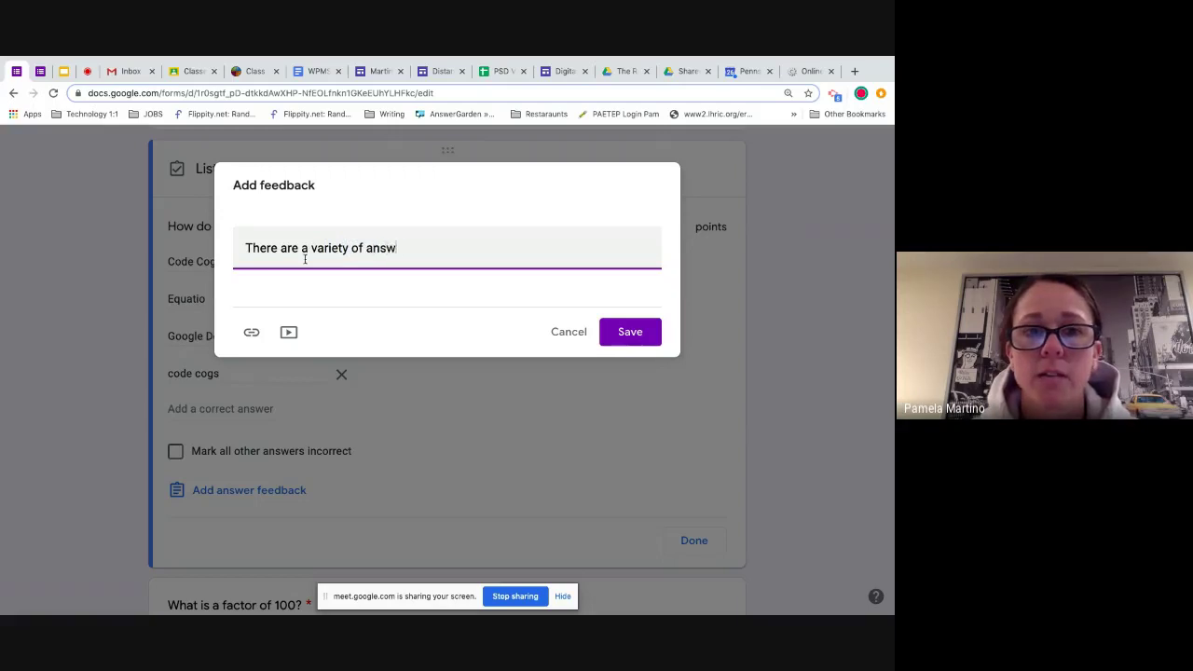
text(ers to this q)
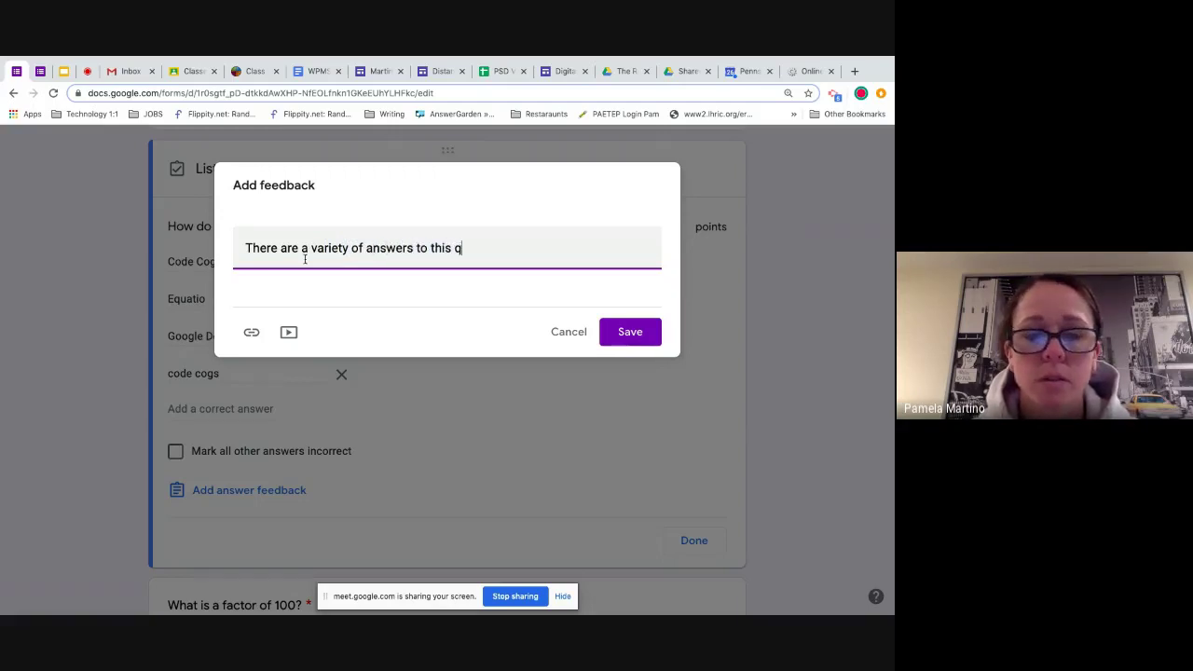
text(uestion.)
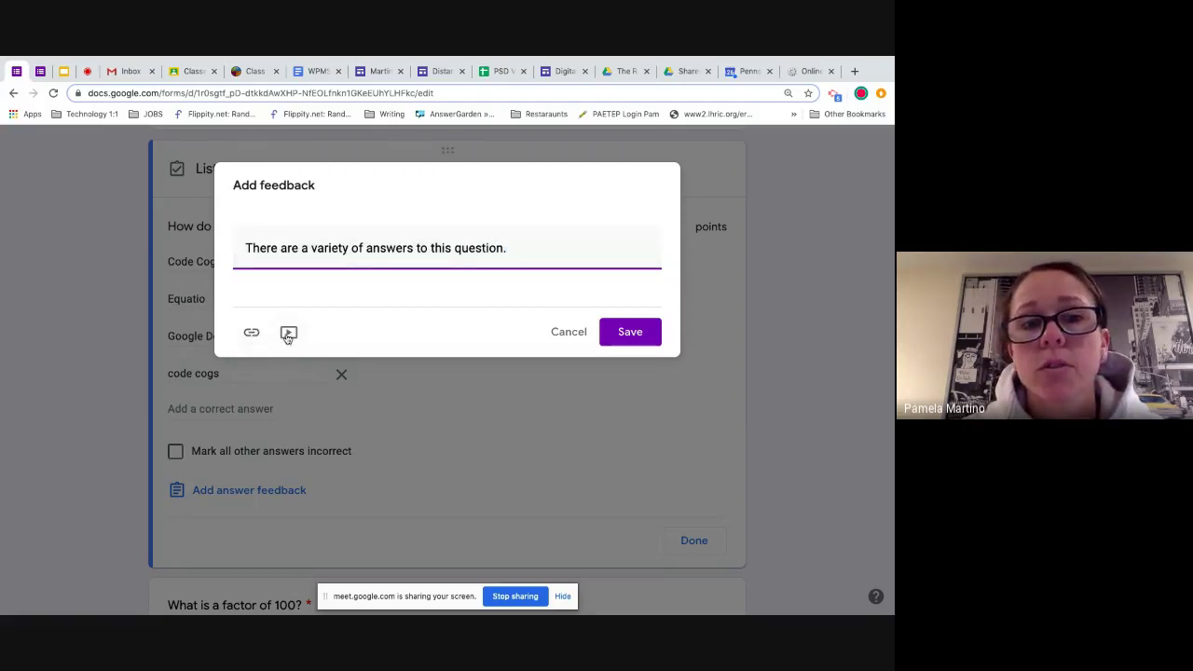
click(625, 334)
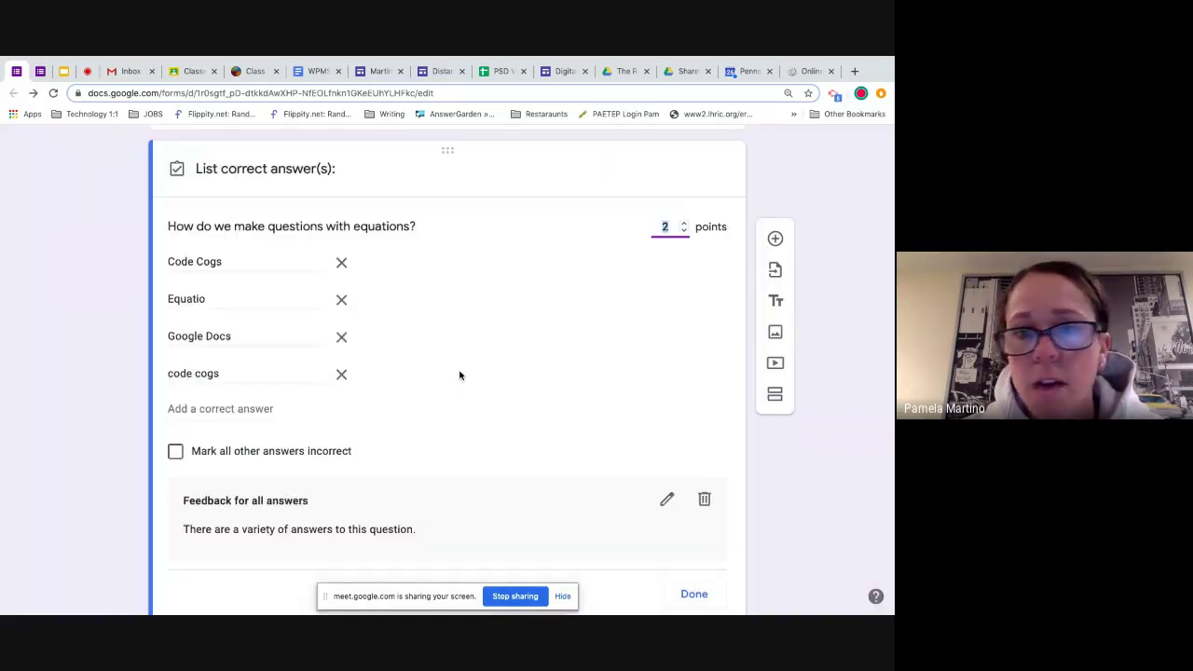
Step: Mark all other answers incorrect for the short-answer equations question and finish its answer key
scroll(457, 373, down, 2)
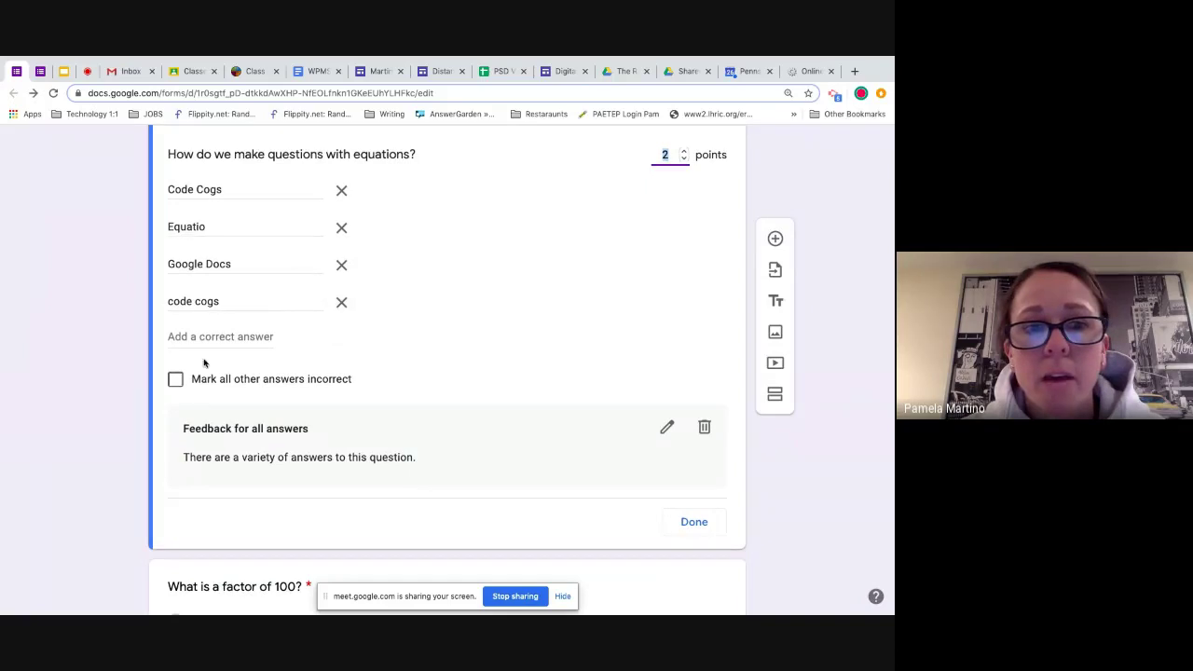
click(175, 381)
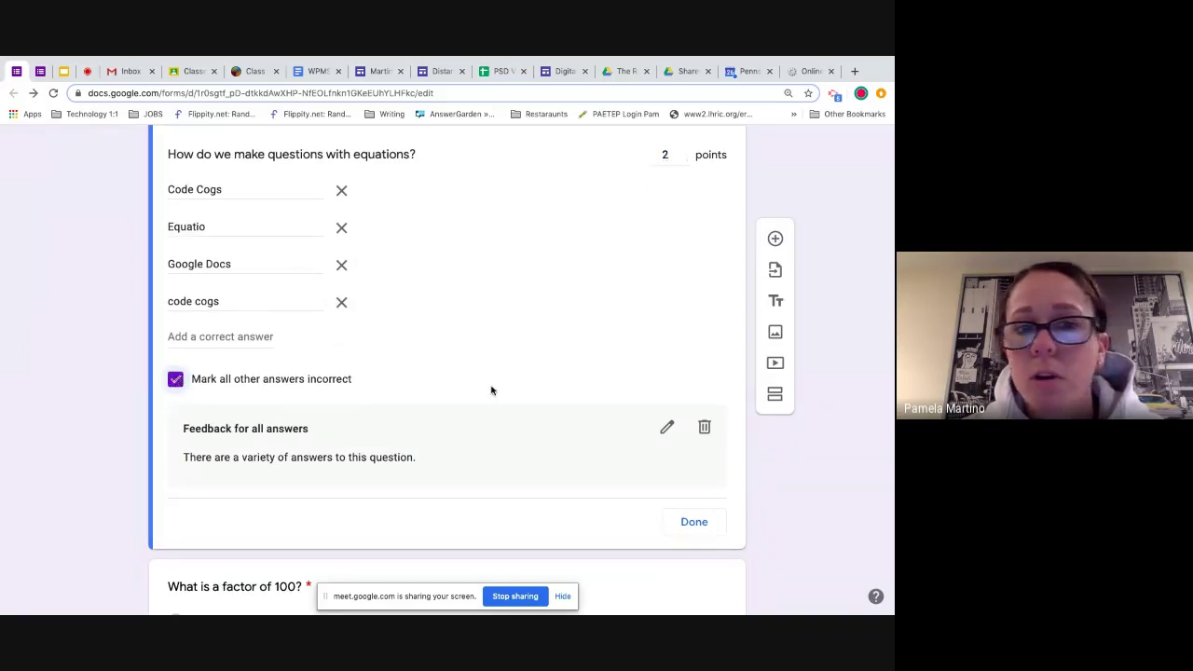
click(694, 523)
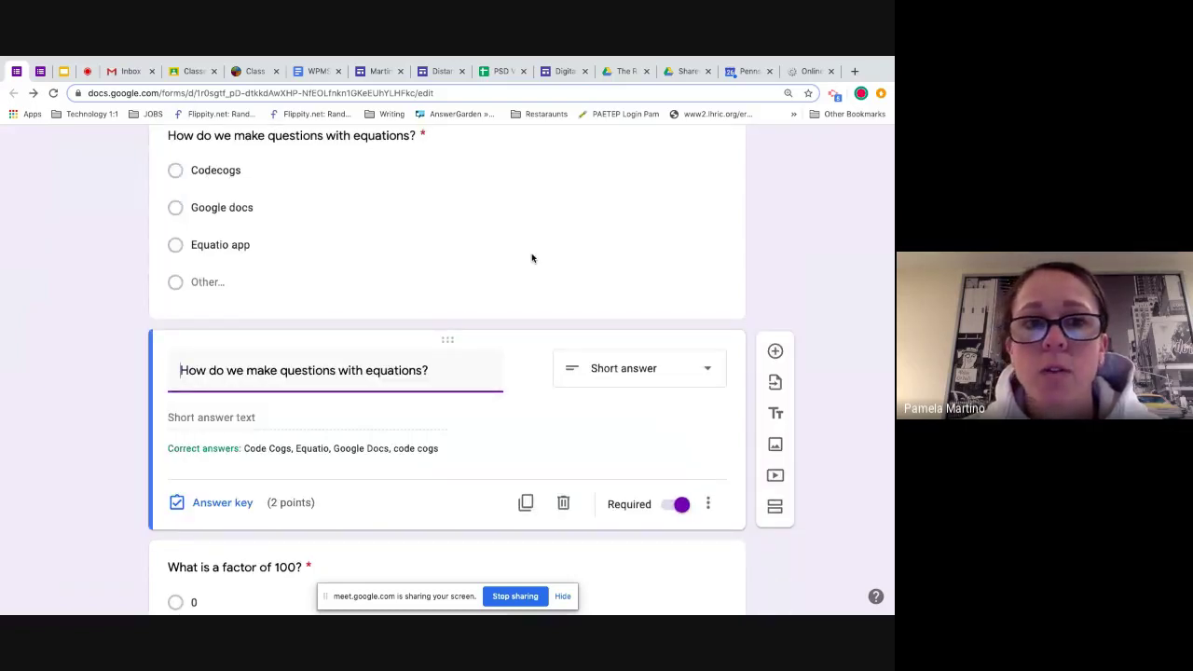
Step: Open the answer key of the "What is a factor of 100?" question
scroll(532, 254, up, 1)
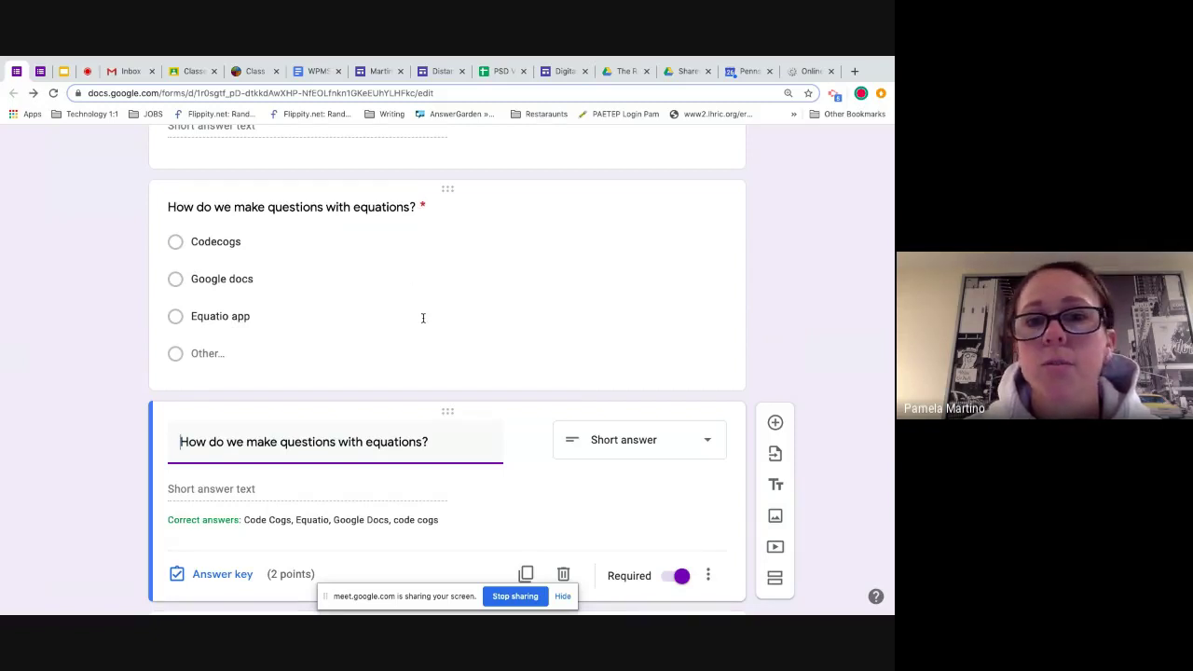
scroll(422, 318, down, 2)
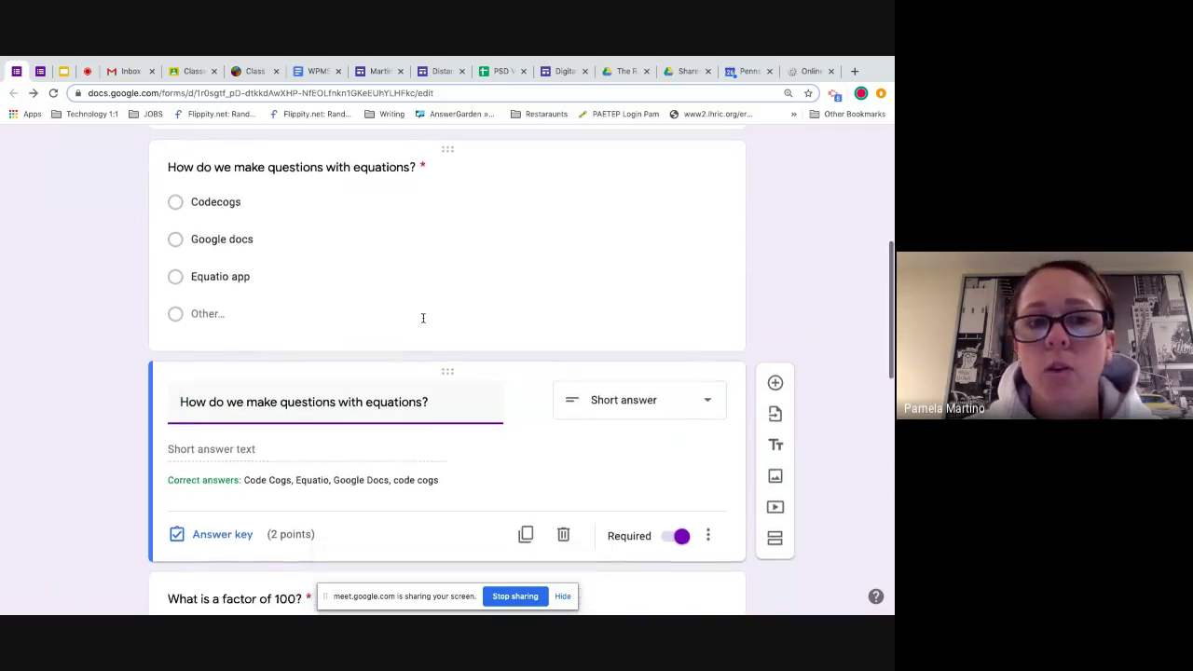
scroll(422, 317, down, 6)
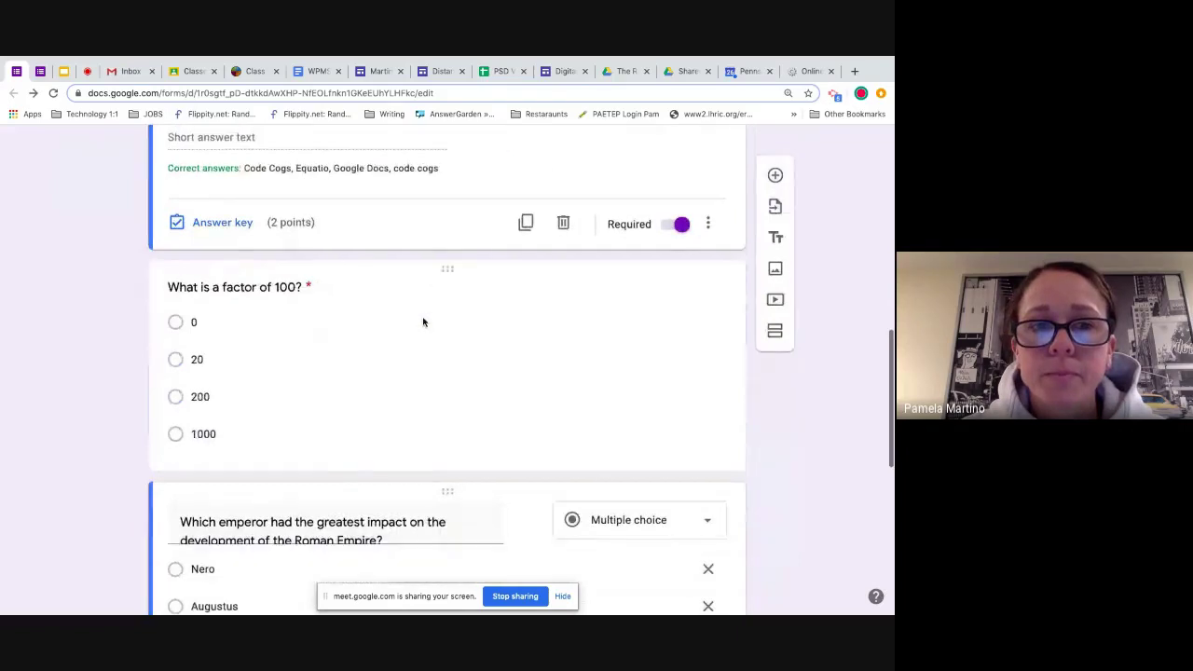
scroll(422, 321, down, 1)
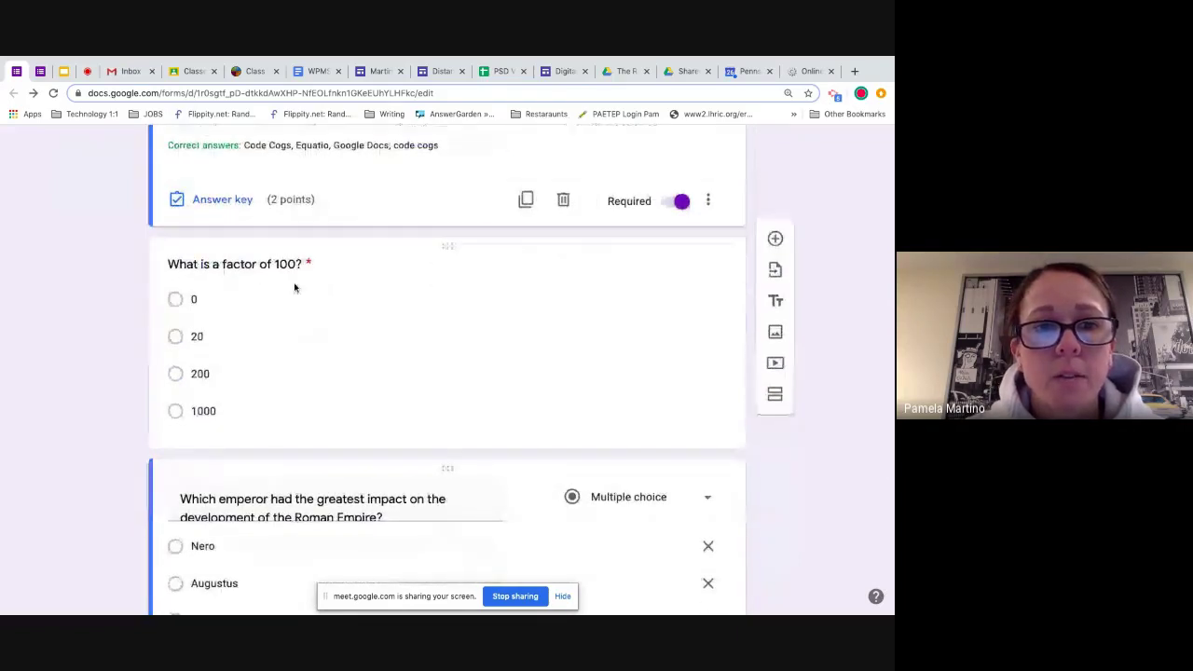
scroll(308, 255, down, 2)
click(308, 255)
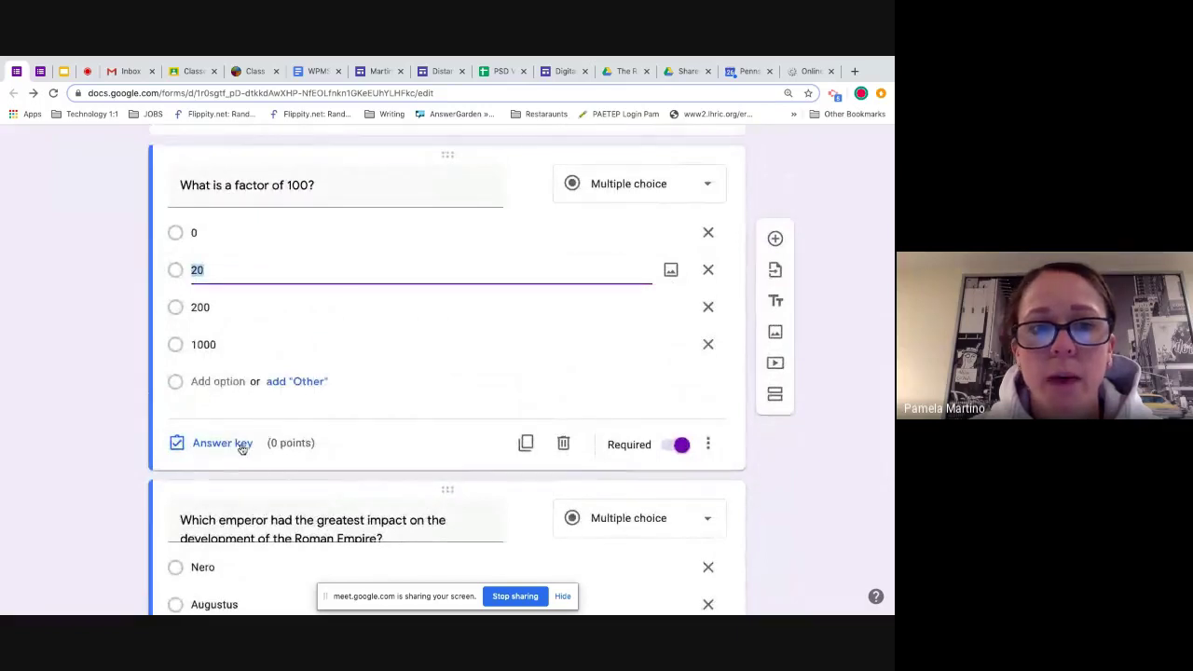
click(241, 445)
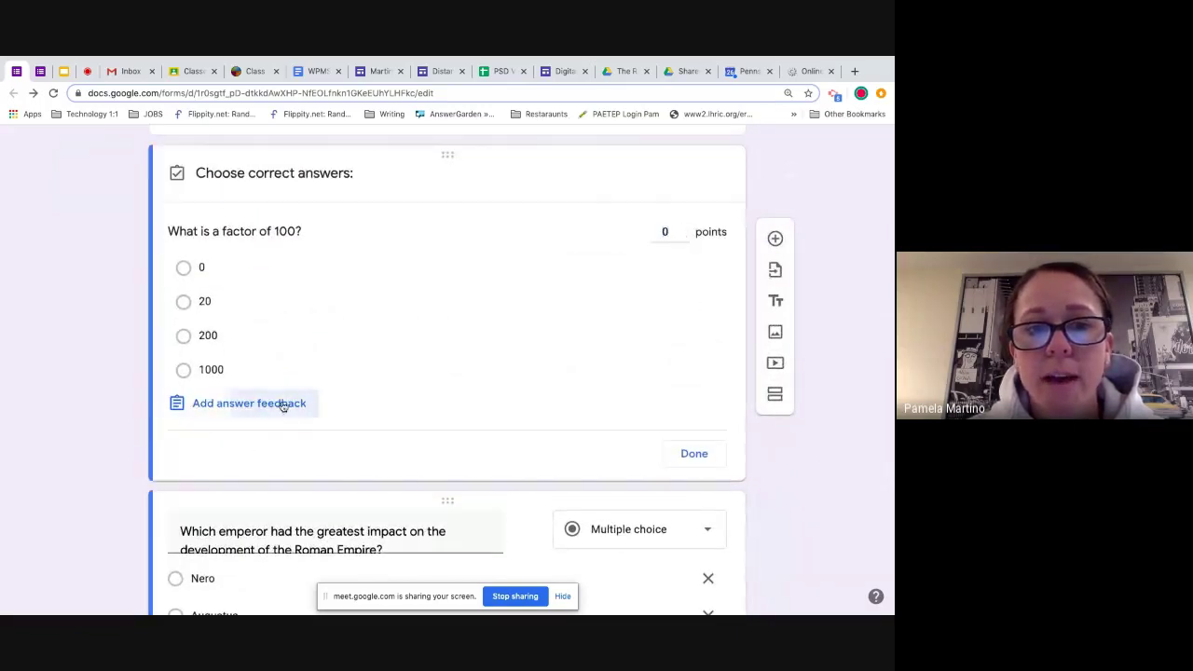
Step: Search YouTube for "Factors and Multiples" and attach "Multiples of a Number? How are Factors and Multiples related?" to the factor question's incorrect-answer feedback
click(283, 403)
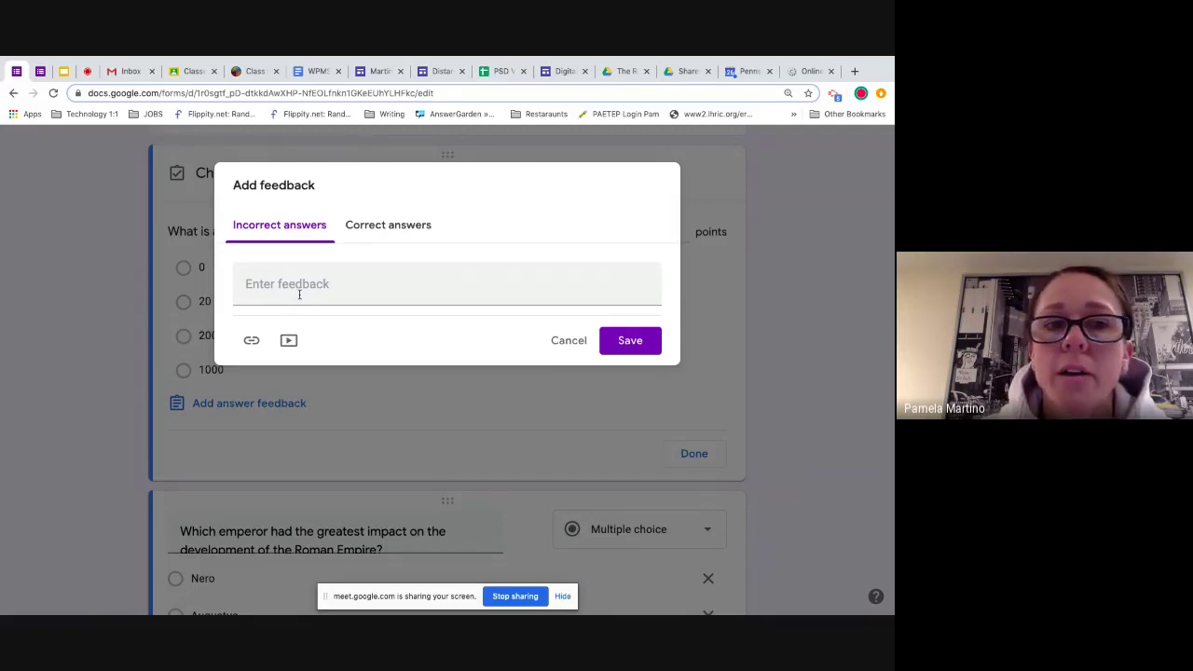
click(288, 340)
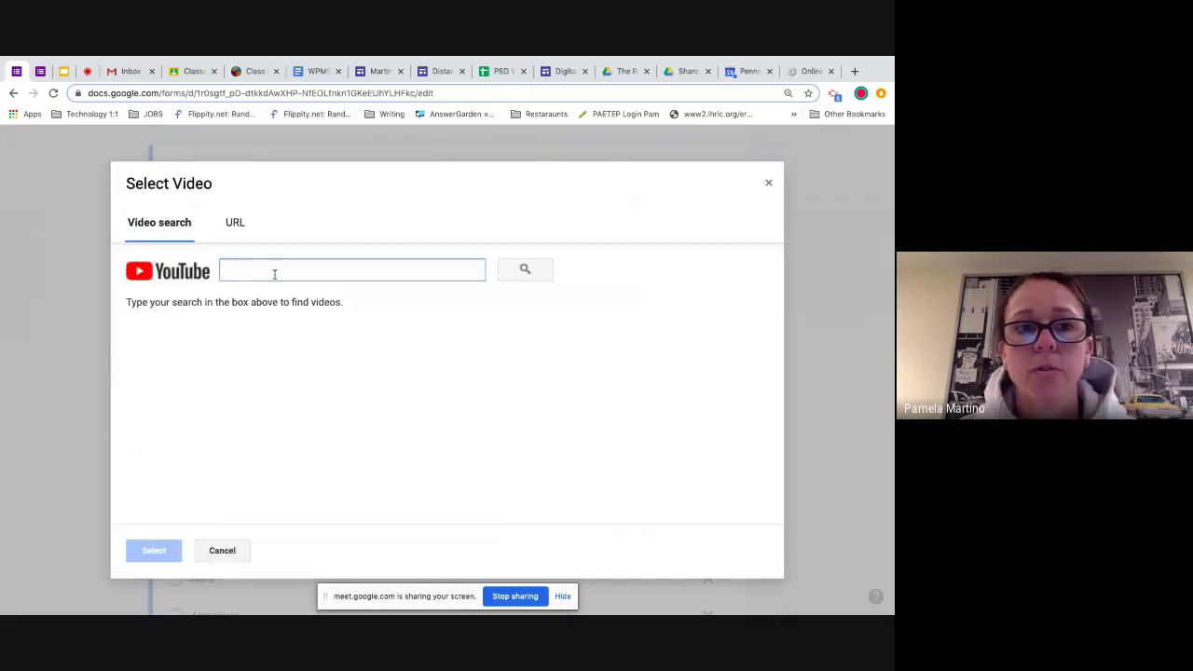
text(Factors an)
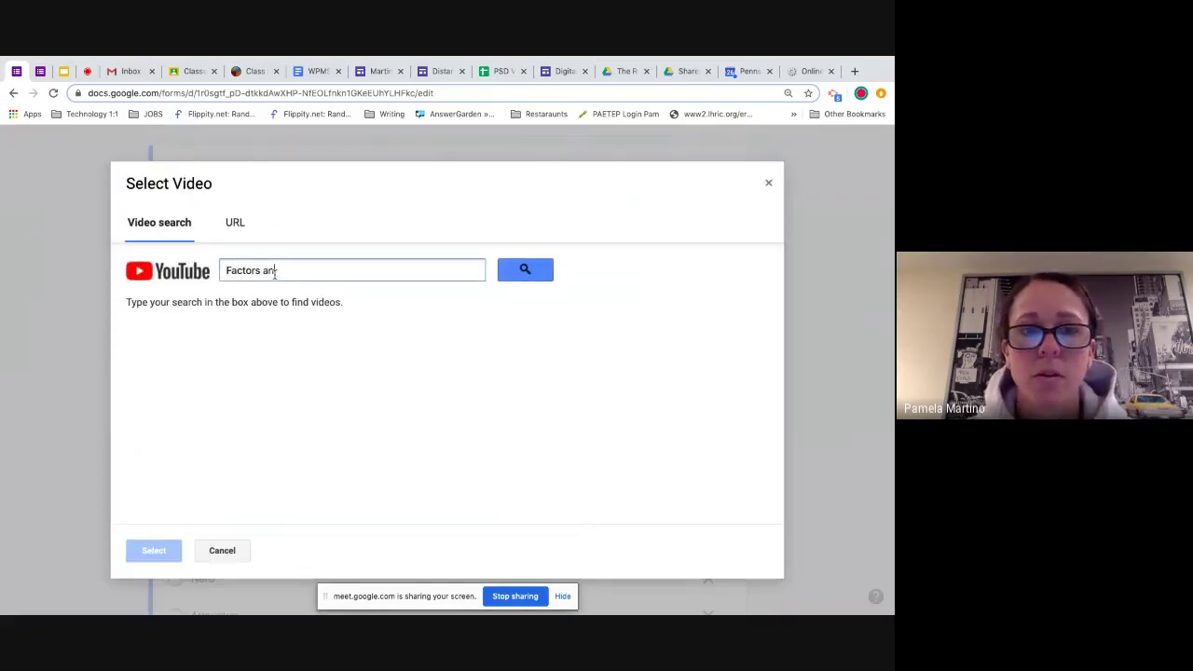
text(d Multiples)
key(Return)
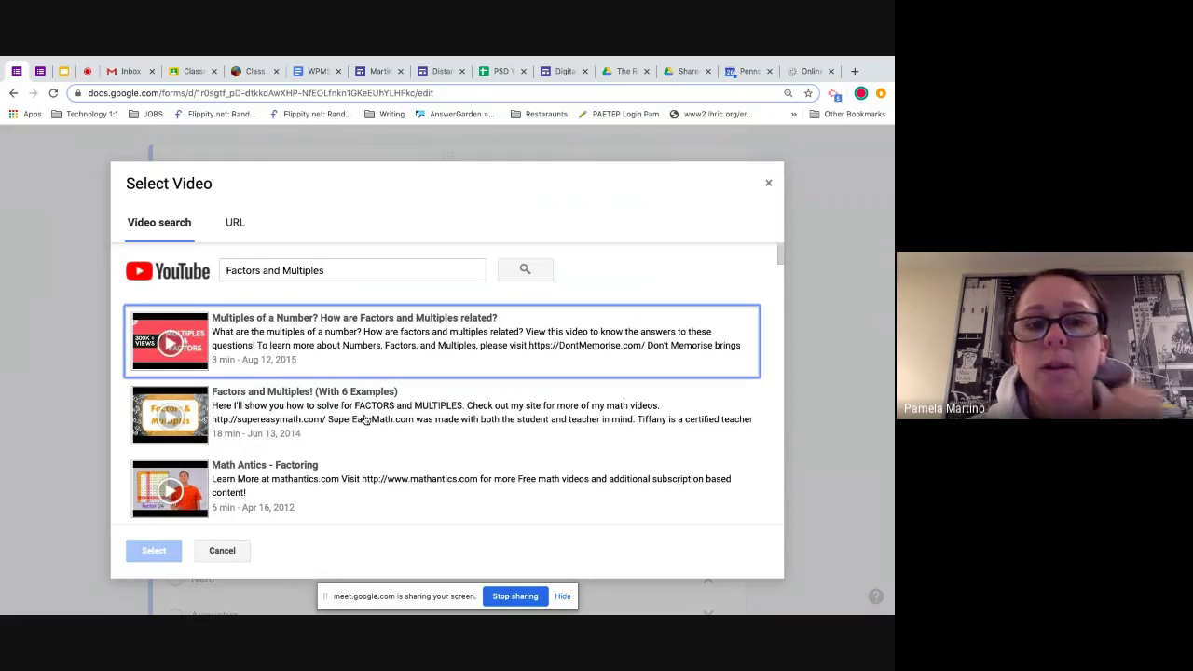
click(343, 348)
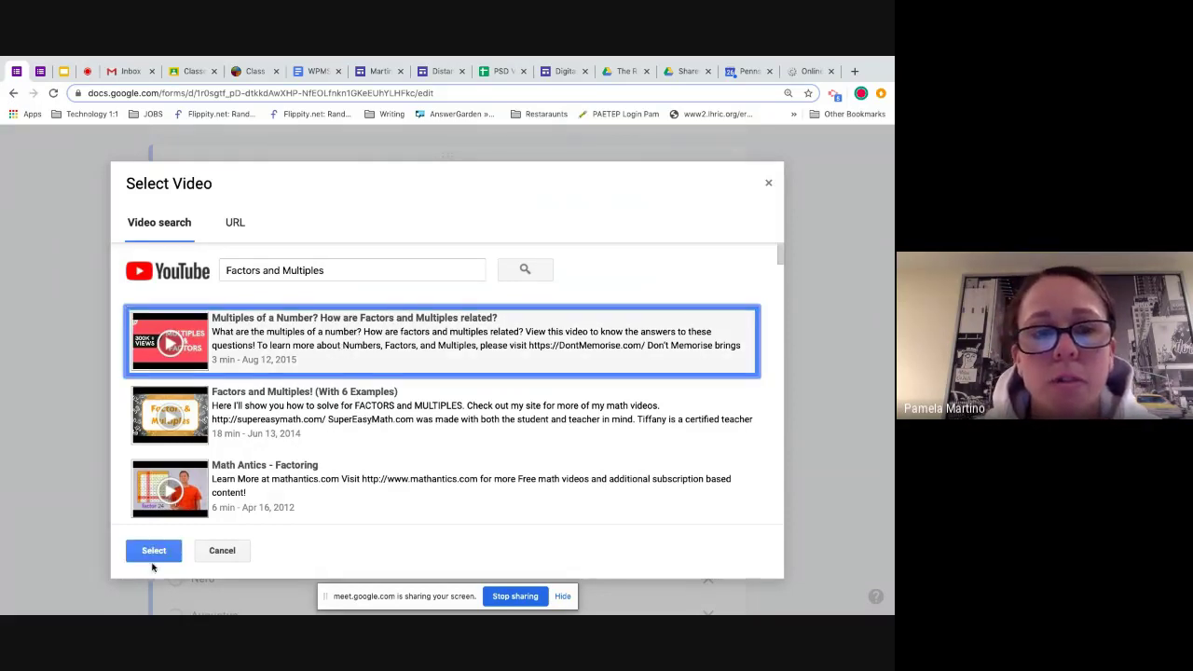
click(154, 551)
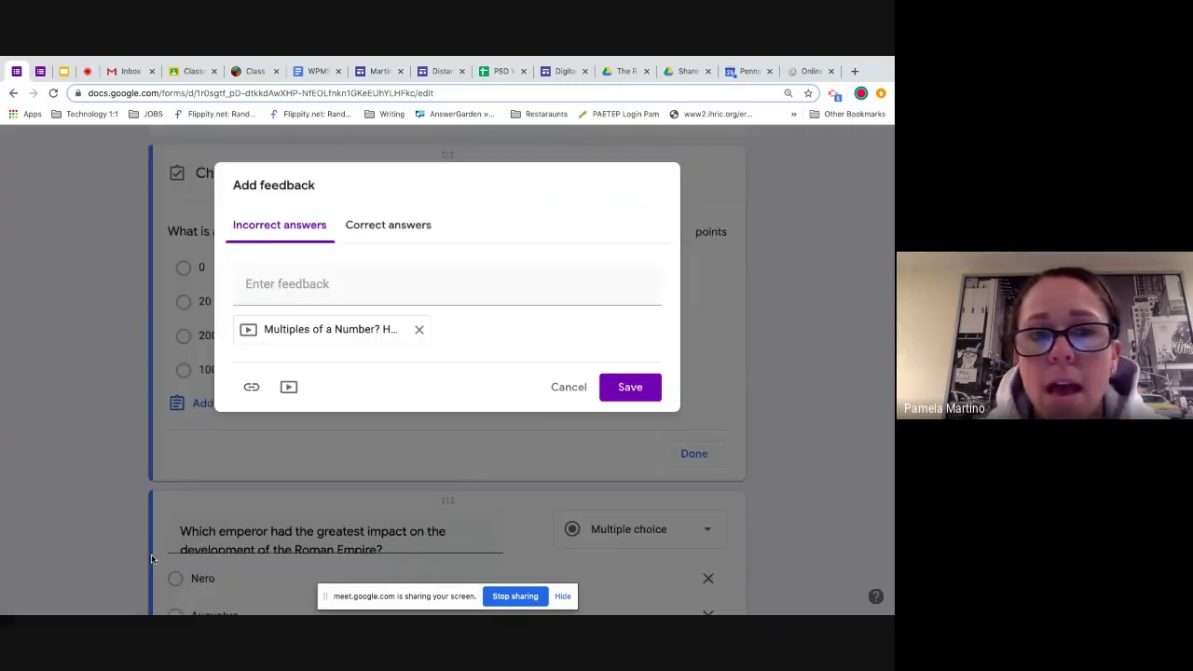
Step: Enter "Check out this video." as the incorrect-answer feedback text for the factor of 100 question
click(313, 281)
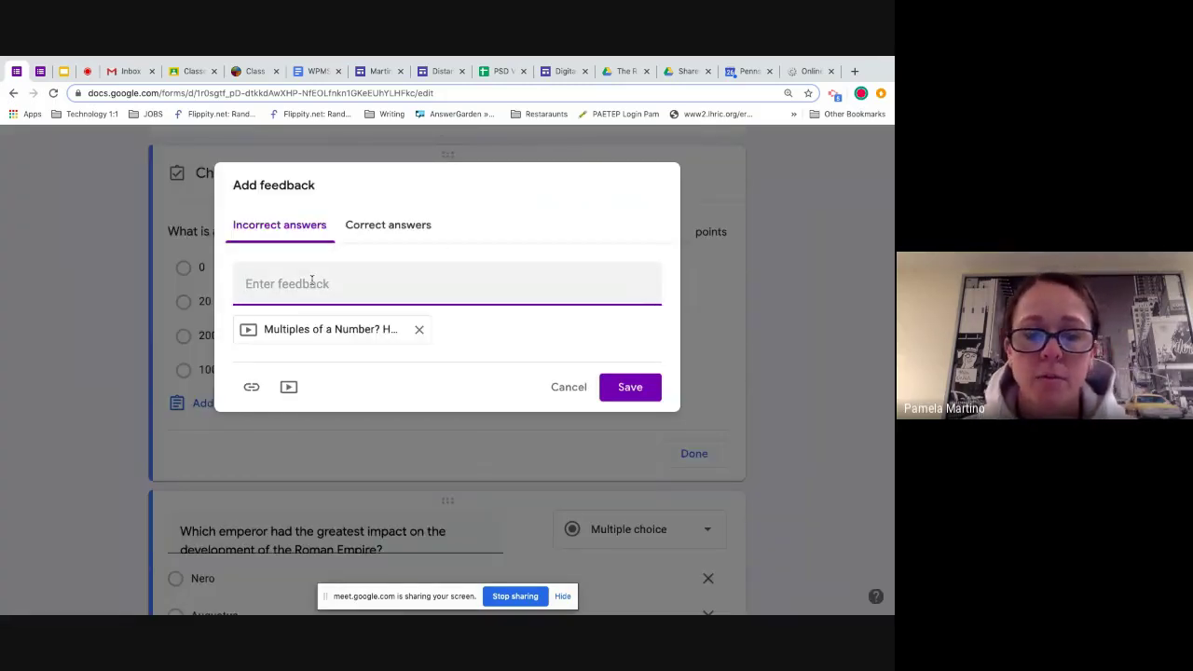
text(Check)
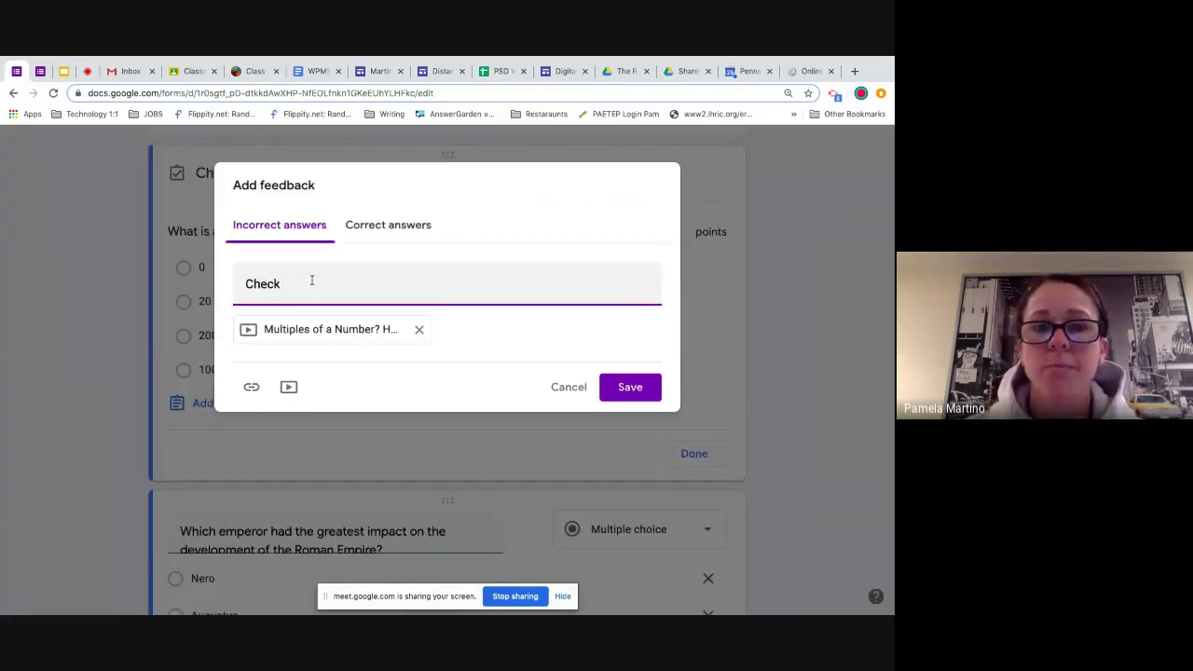
text( out this)
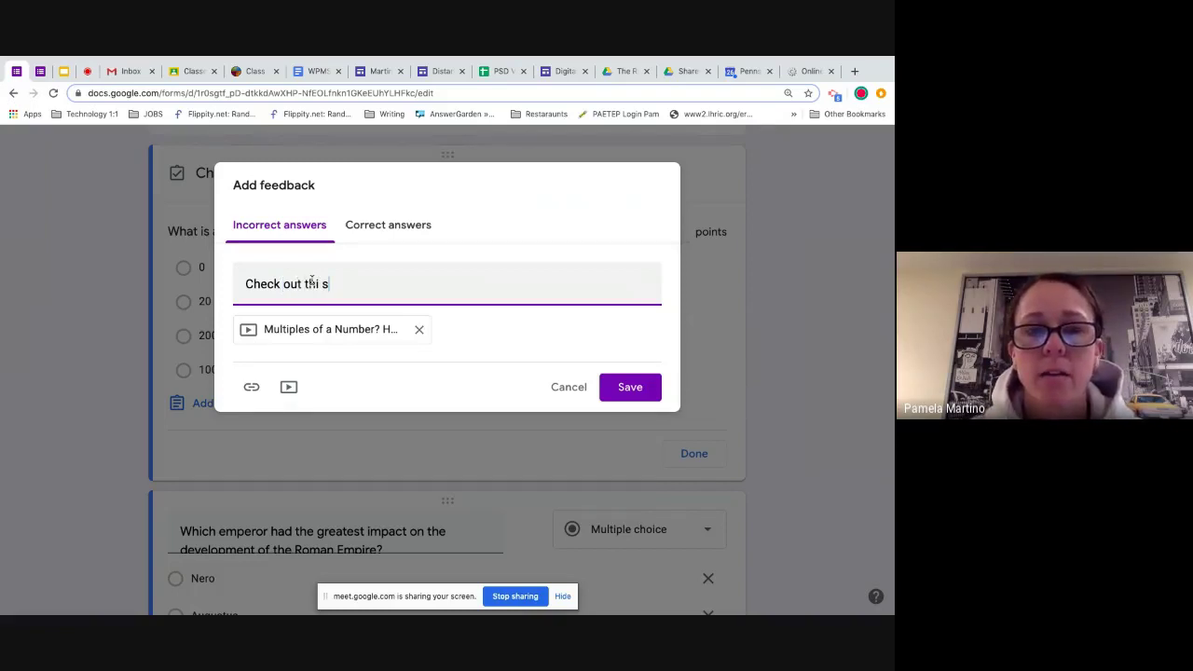
text( feedn)
text(ack.)
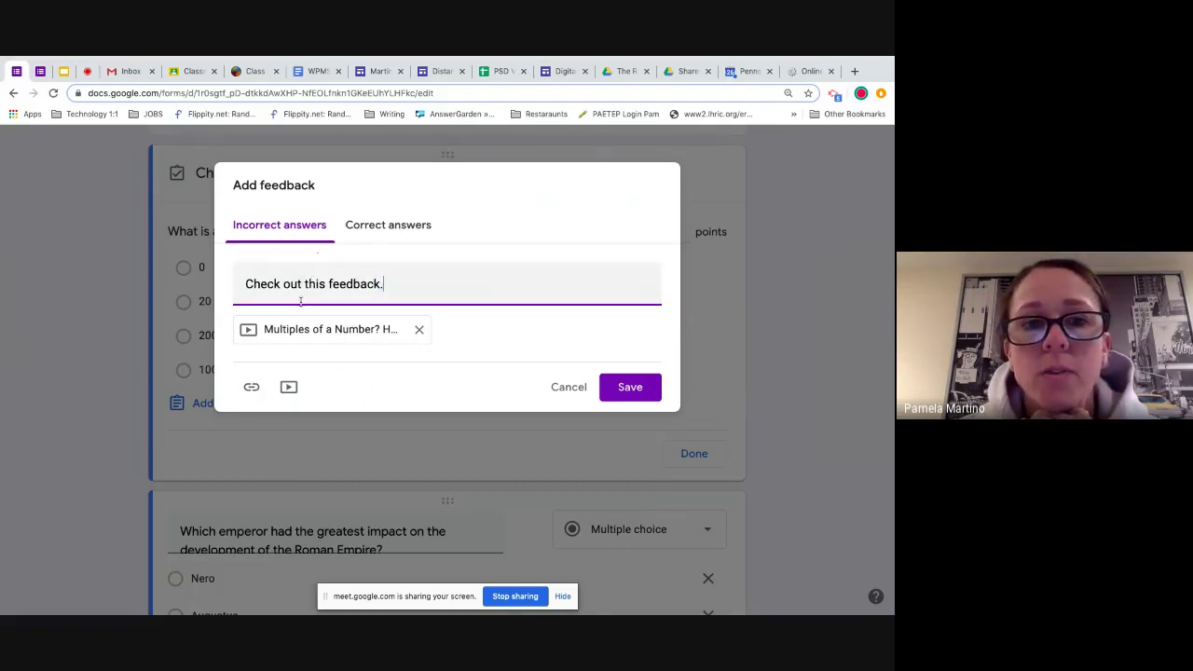
double_click(362, 283)
text(video)
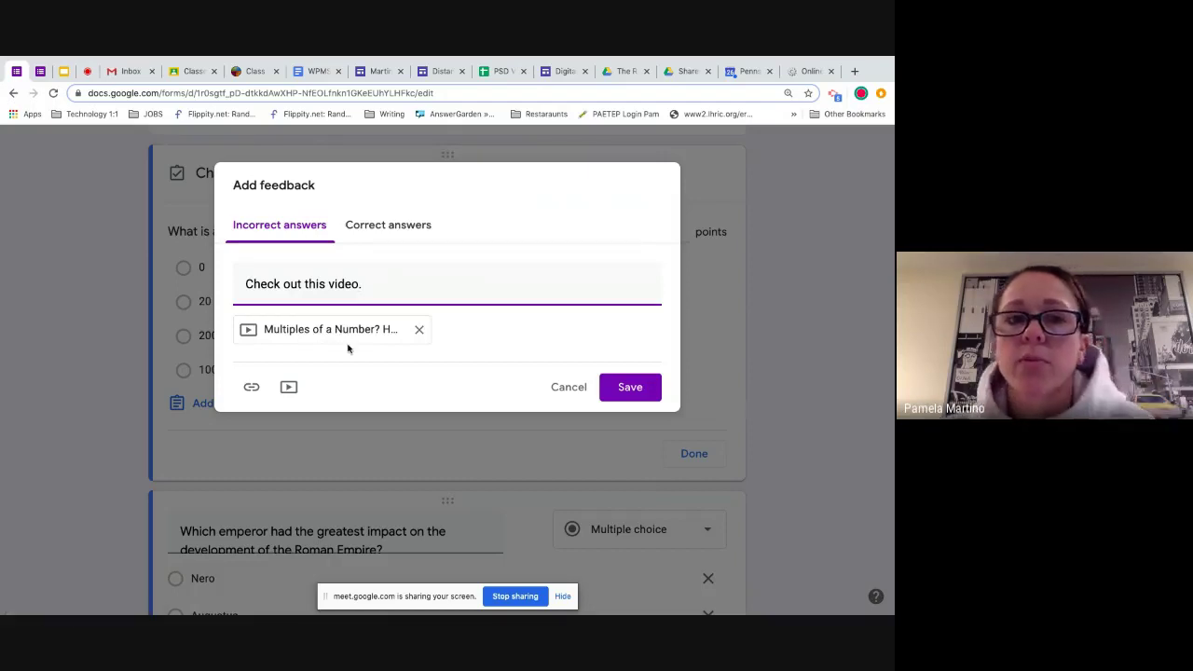
Step: Enter "nice job!" as the correct-answer feedback for the factor of 100 question and save the feedback
click(410, 231)
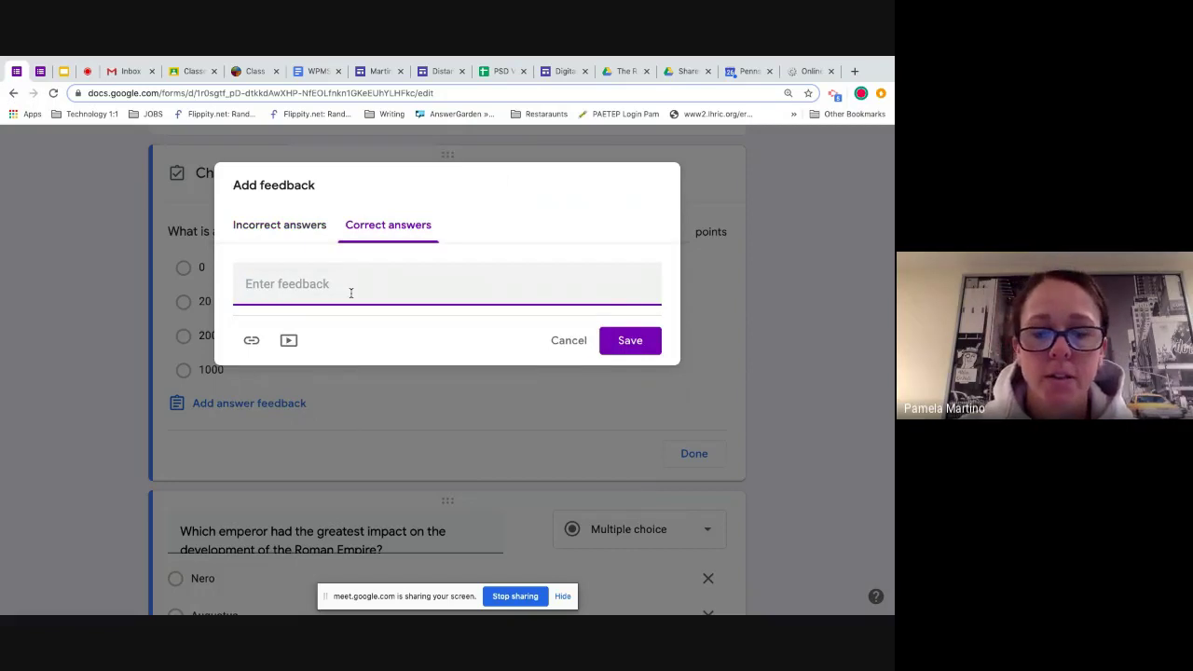
text(nie job!)
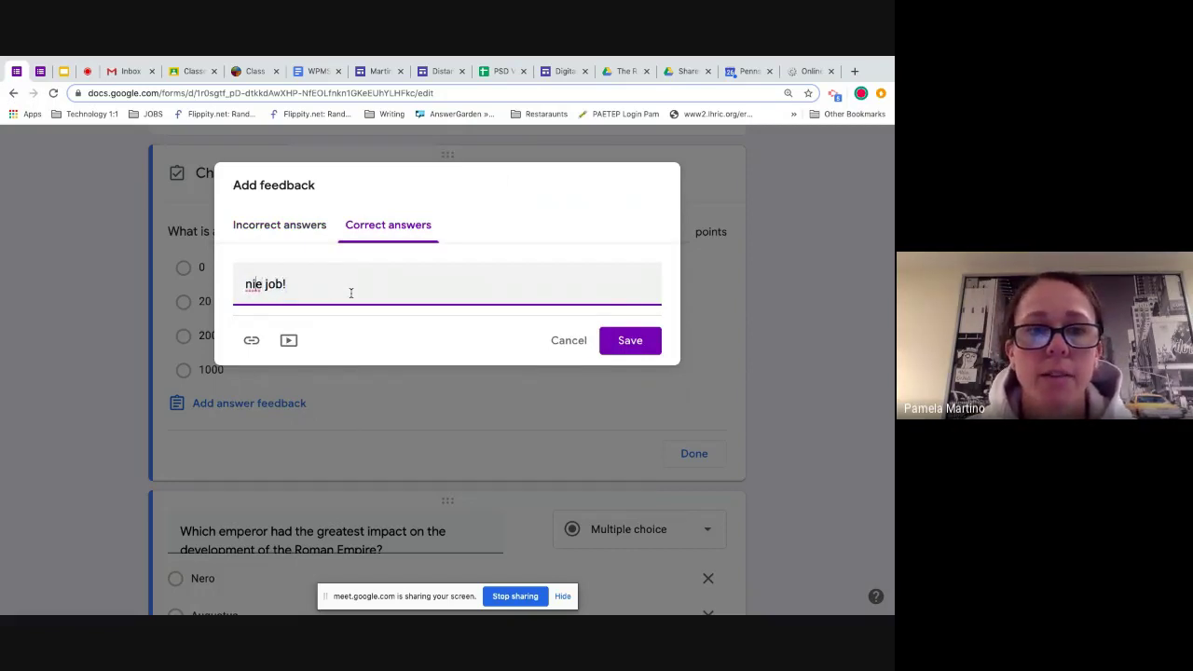
text(c)
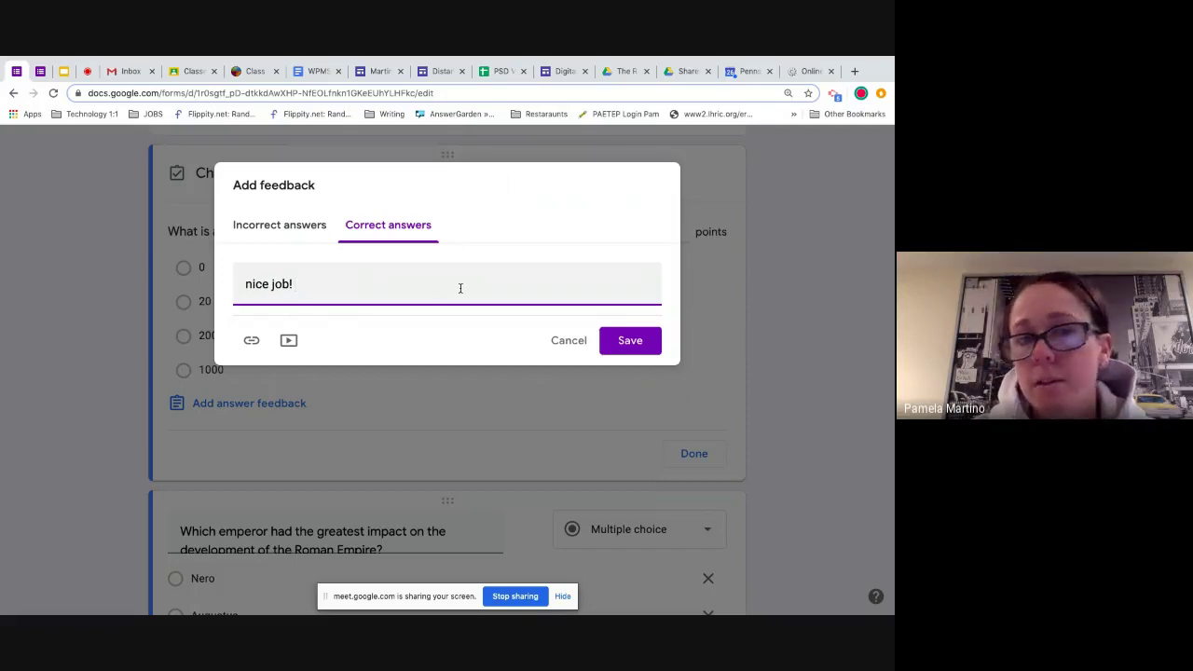
click(641, 347)
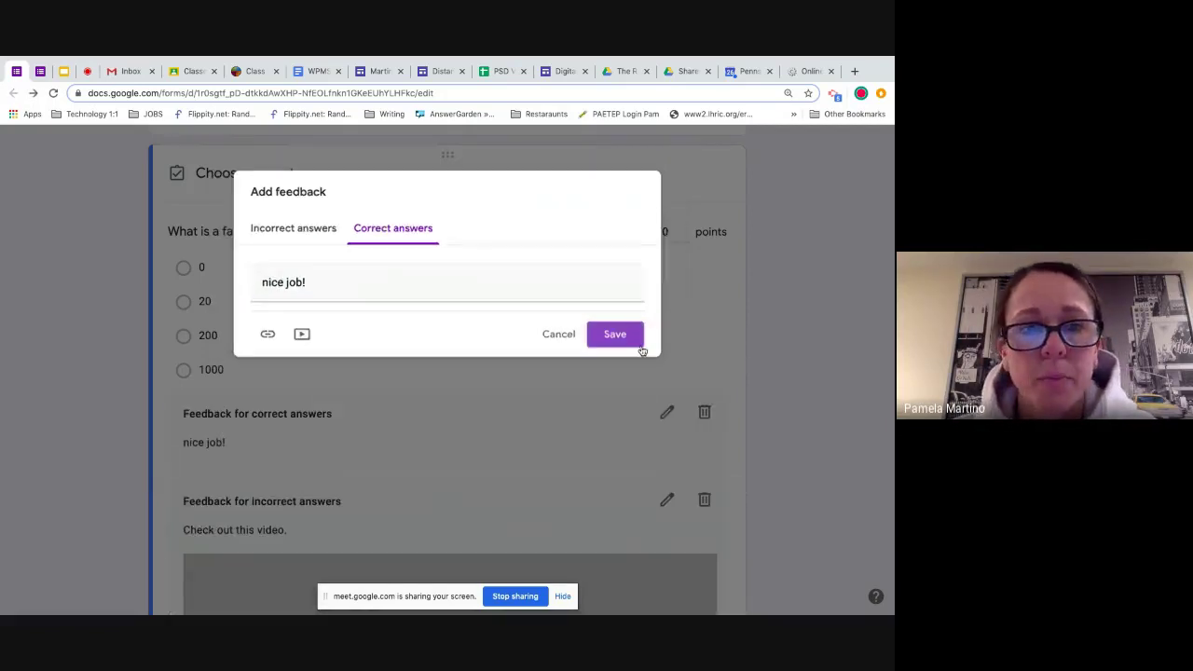
scroll(391, 307, down, 1)
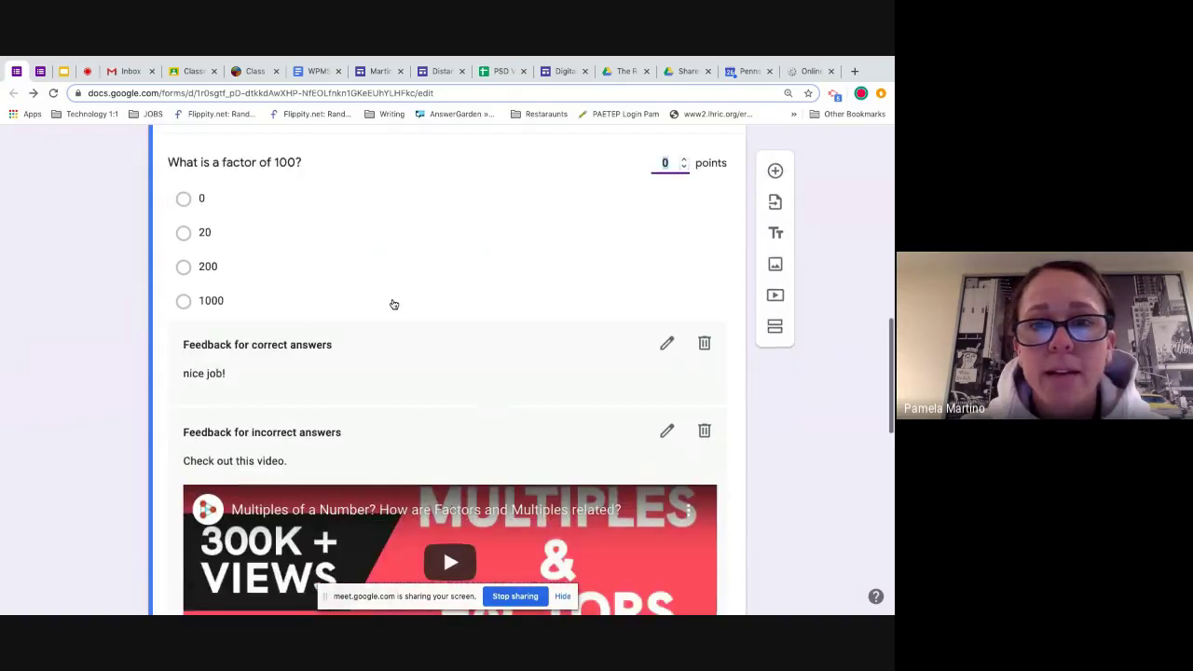
scroll(393, 305, down, 2)
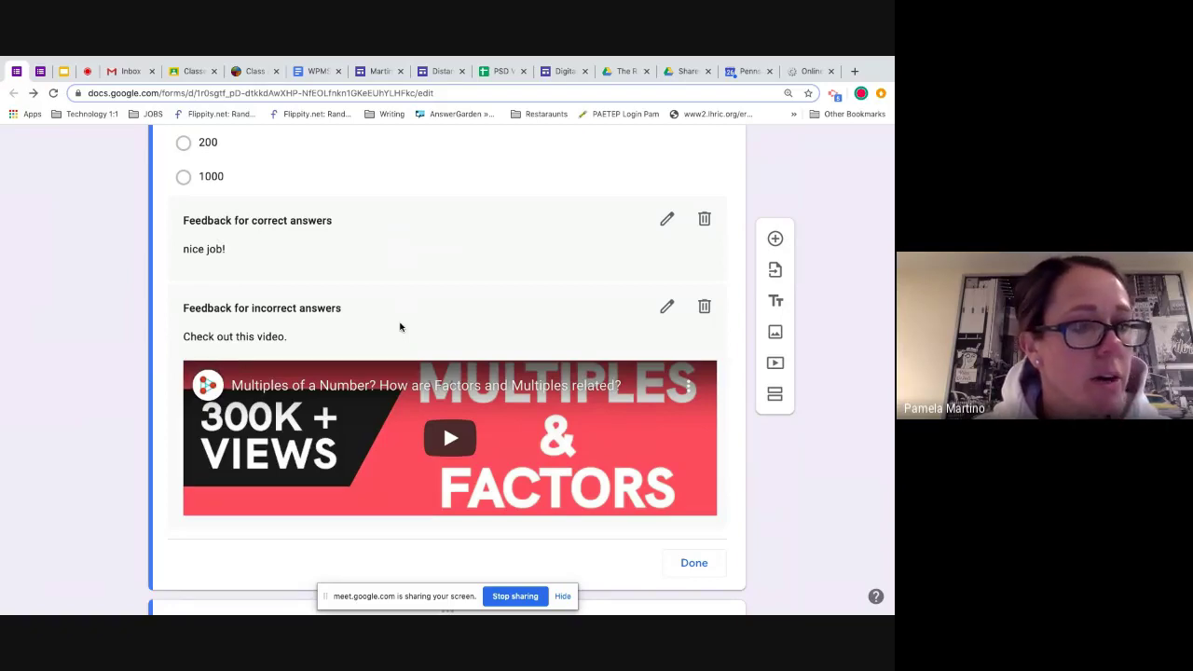
Step: Assign 1 point to the question on which emperor had the greatest impact, adding no answer feedback, and finish its answer key
scroll(400, 326, down, 5)
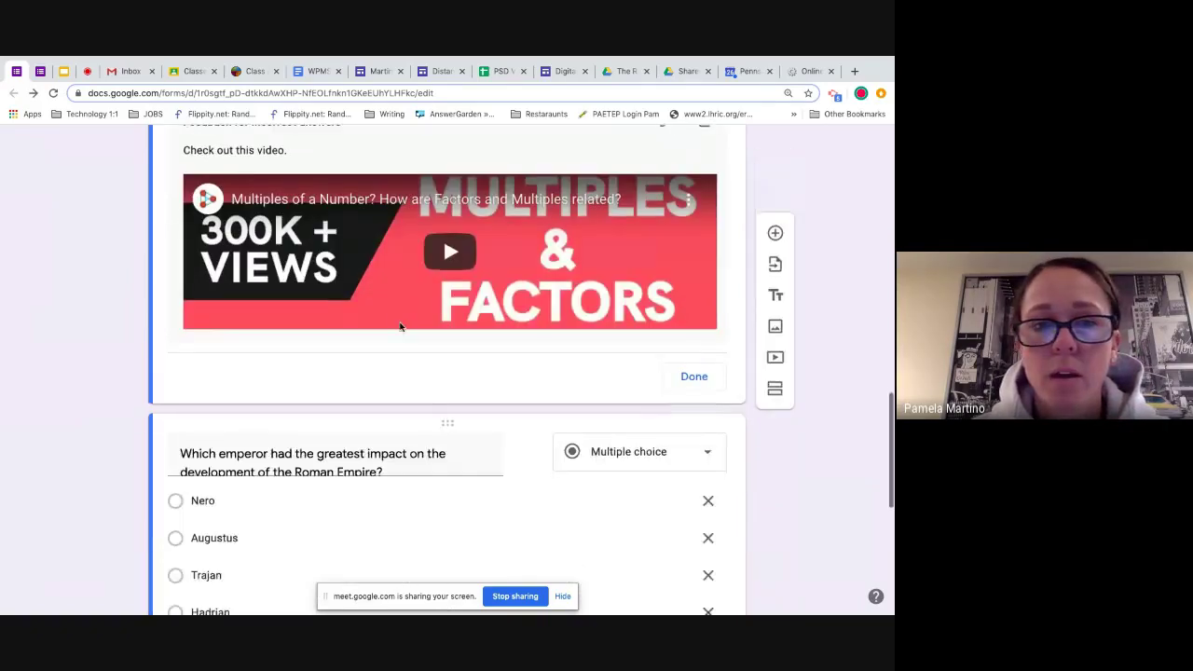
scroll(400, 321, down, 3)
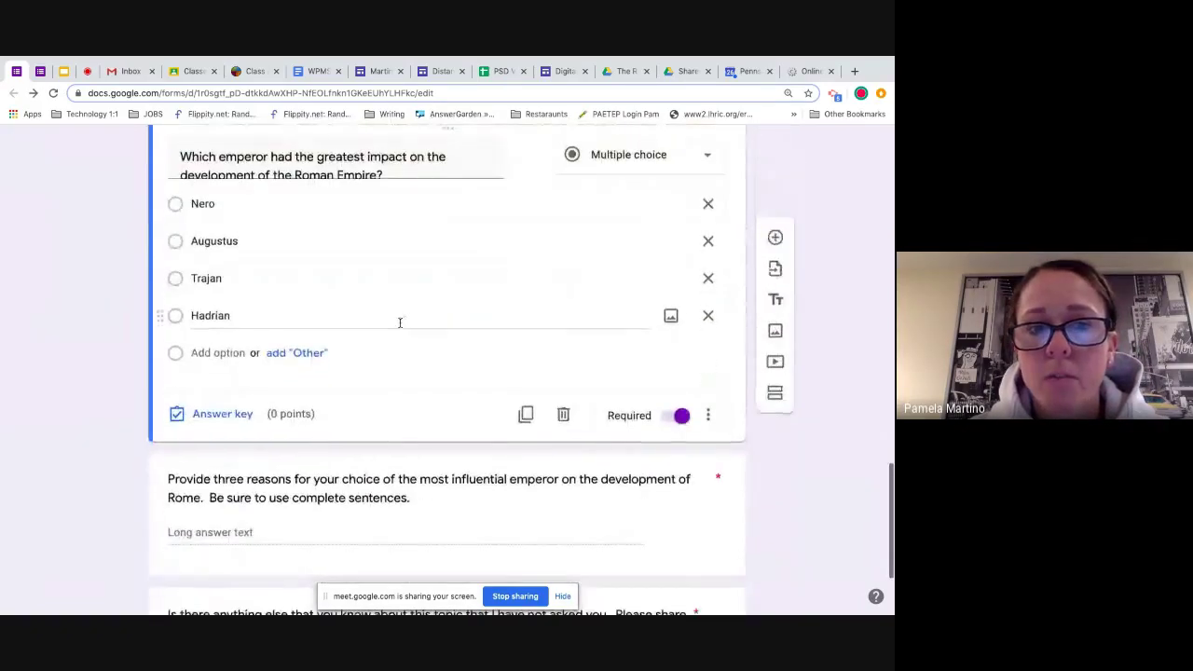
scroll(211, 419, down, 2)
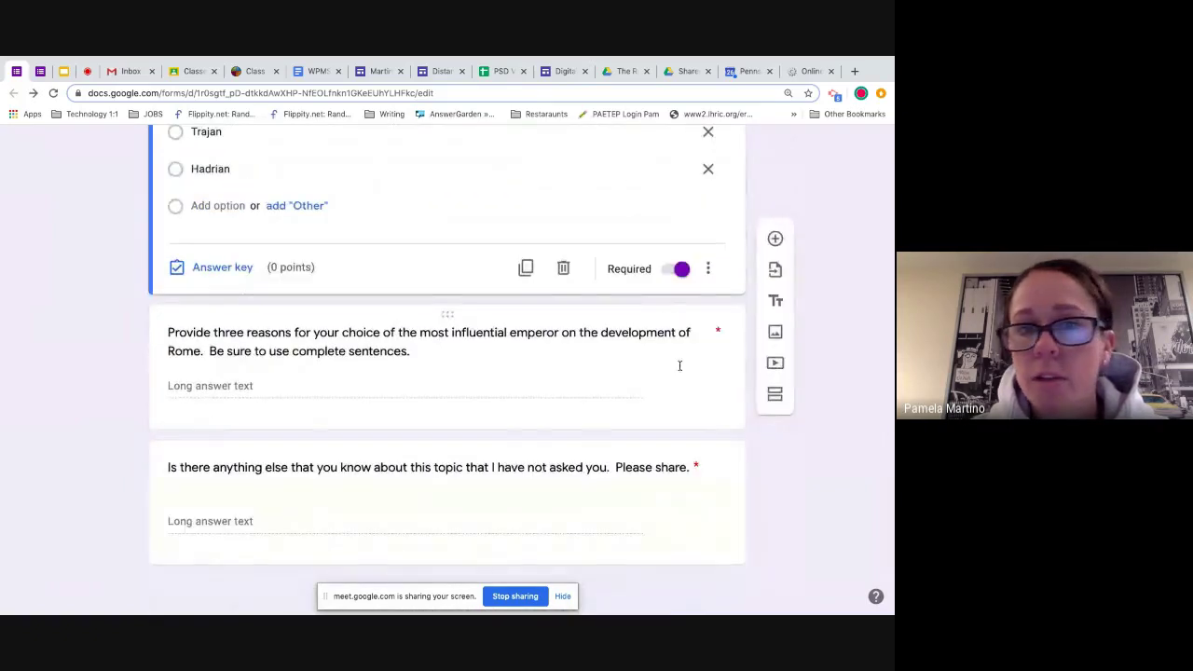
scroll(606, 232, up, 3)
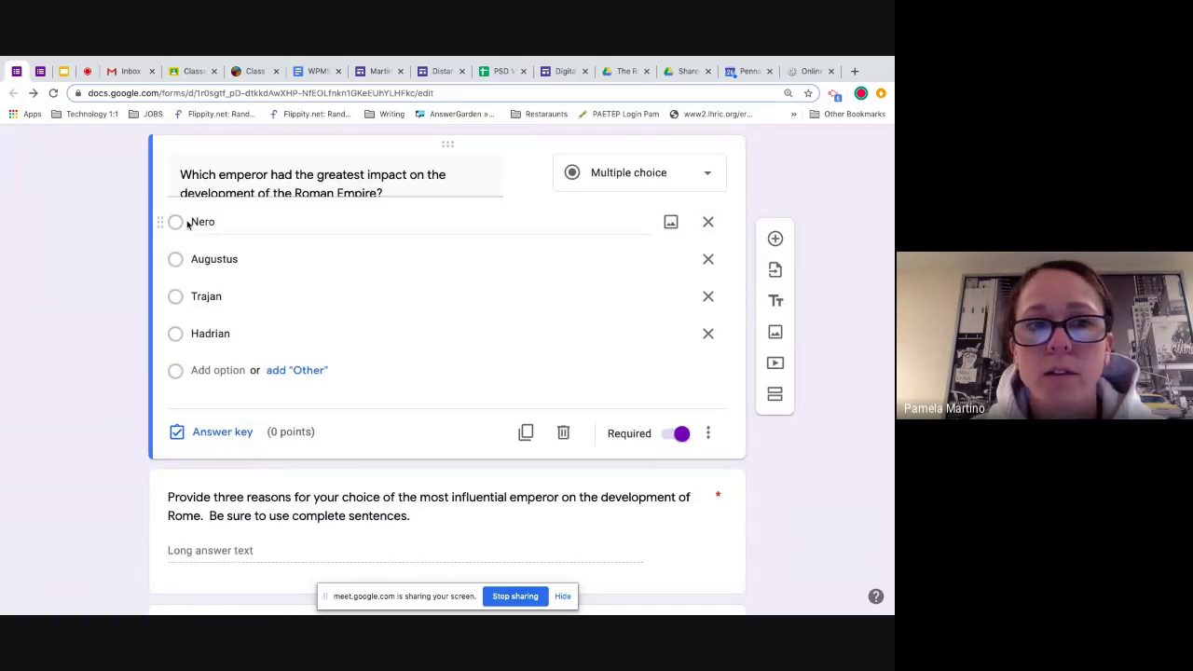
click(227, 435)
click(244, 410)
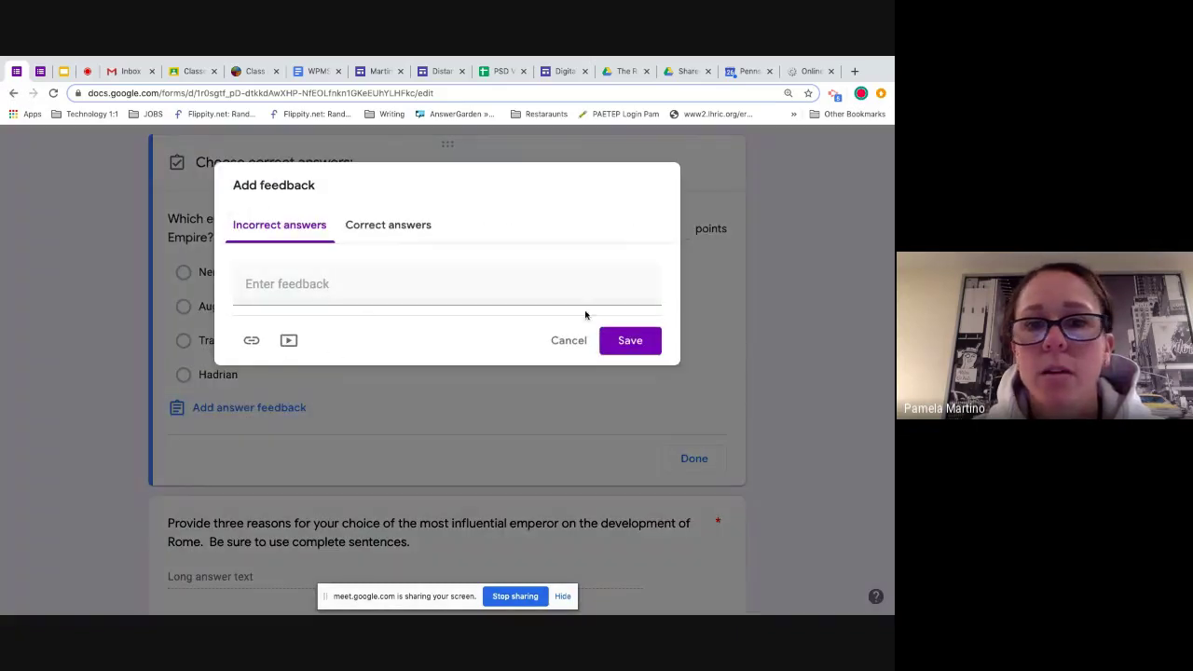
click(567, 341)
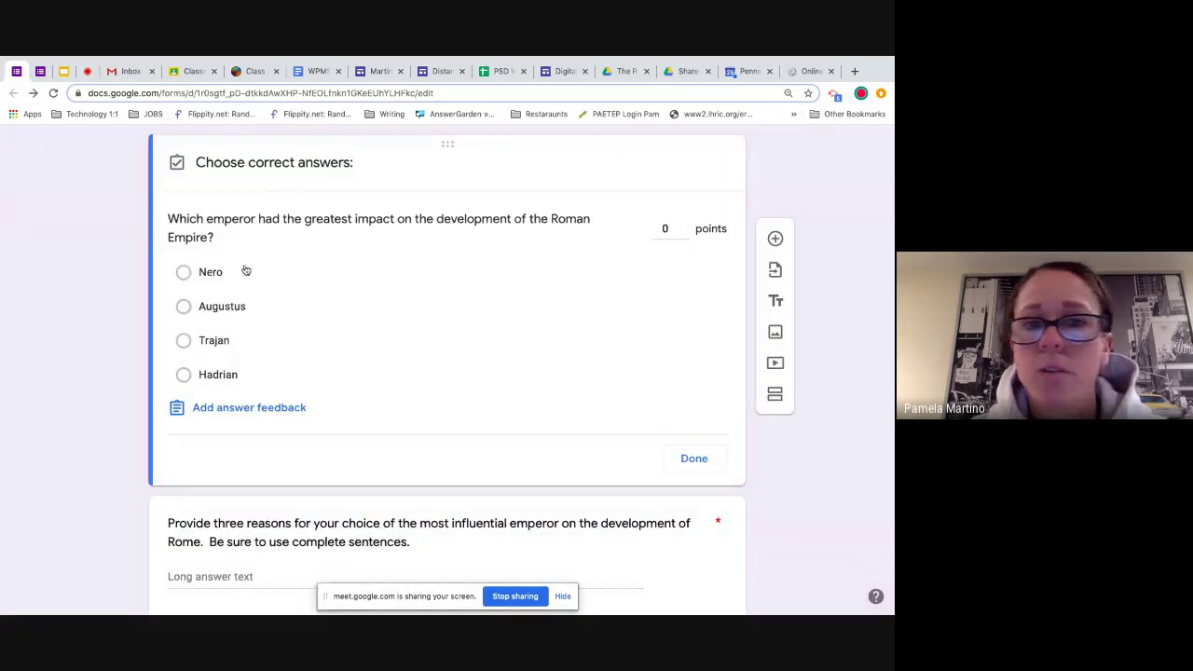
click(684, 229)
click(694, 470)
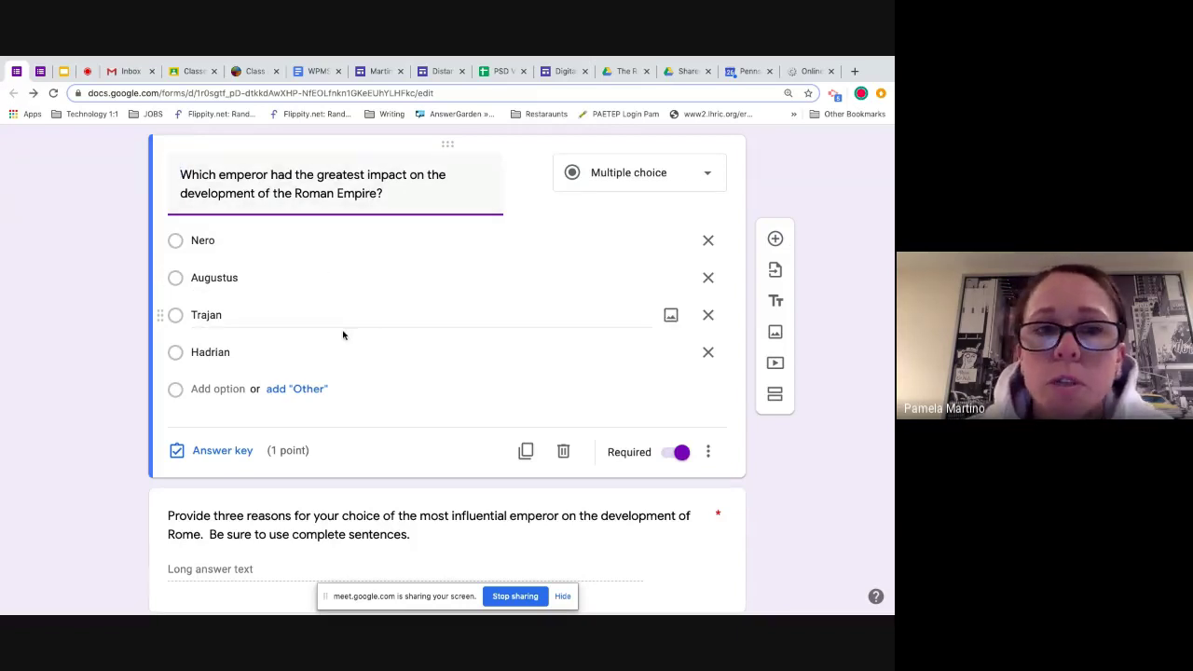
Step: Assign 10 points to the paragraph question asking for three reasons for the emperor choice and finish its answer key
scroll(141, 499, down, 1)
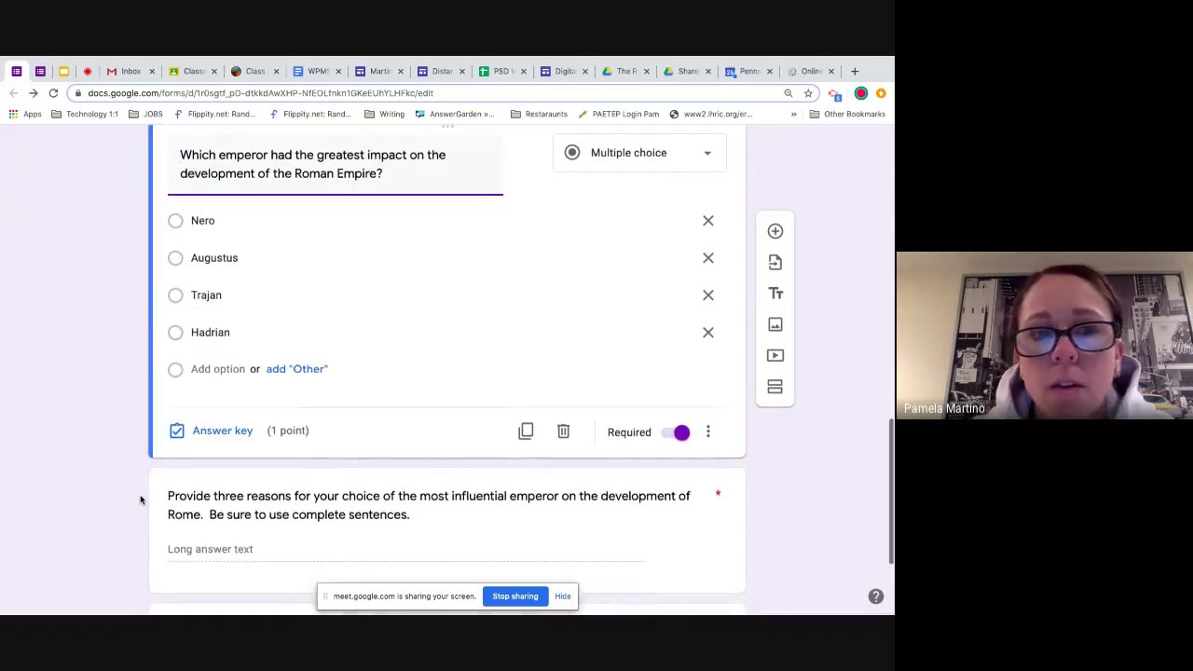
scroll(141, 500, down, 3)
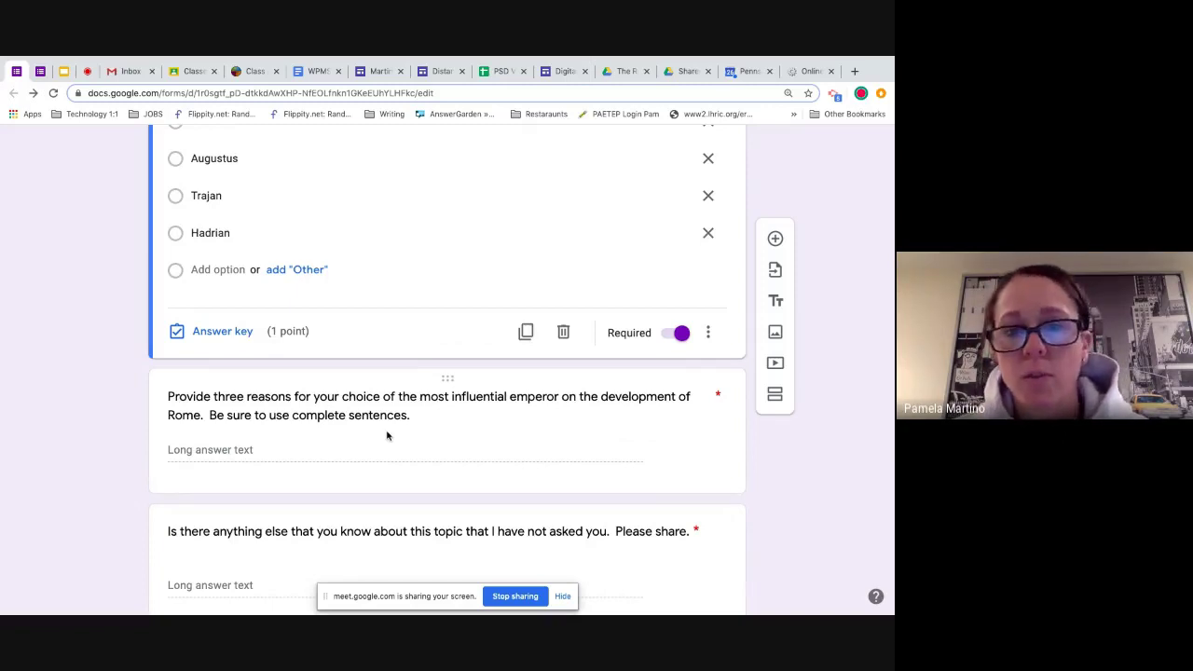
click(220, 455)
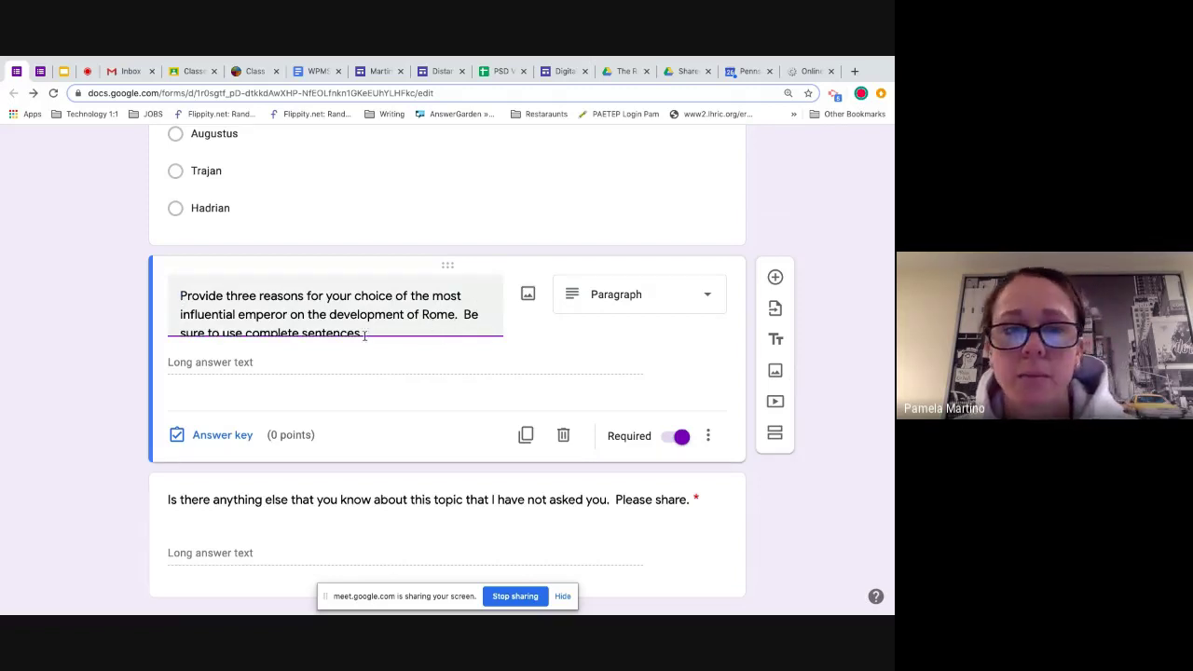
click(234, 438)
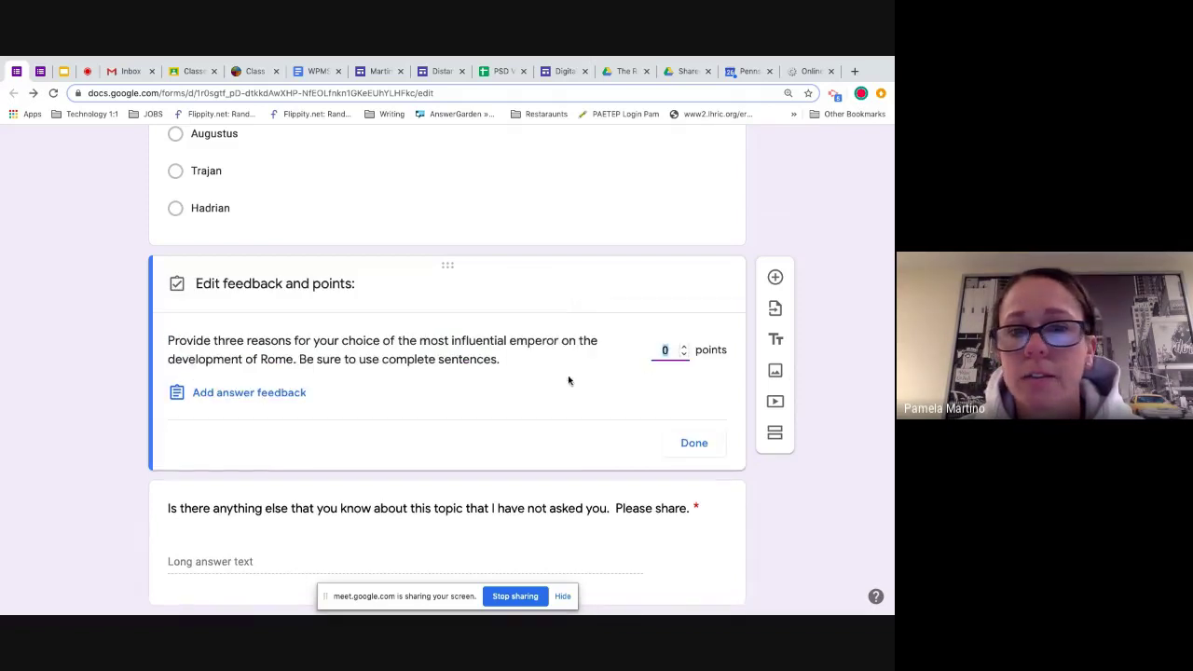
drag(684, 347, 685, 347)
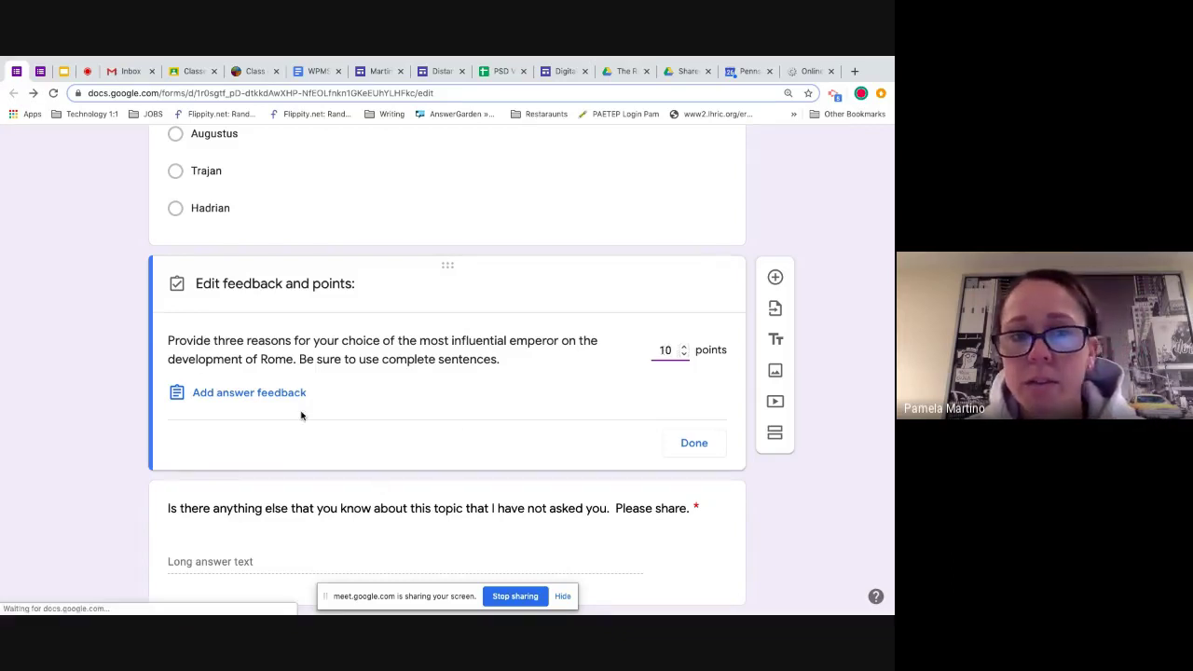
click(695, 444)
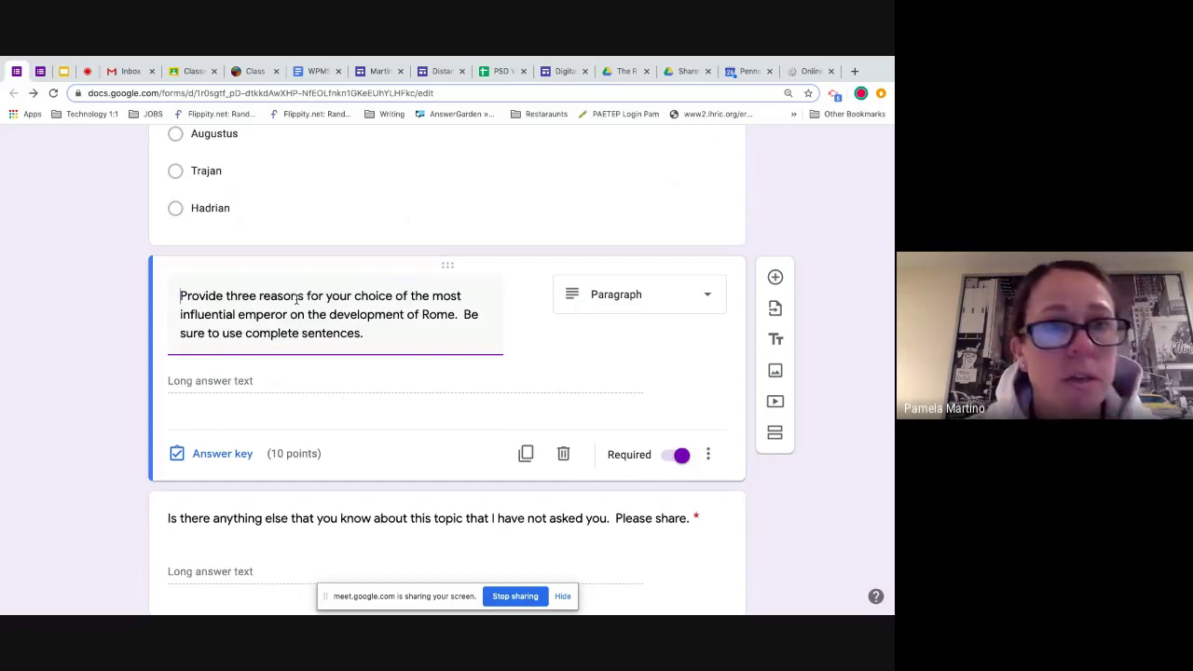
Step: Switch to The Ravine QUIZ form and view its questions and its responses grouped by question
click(40, 73)
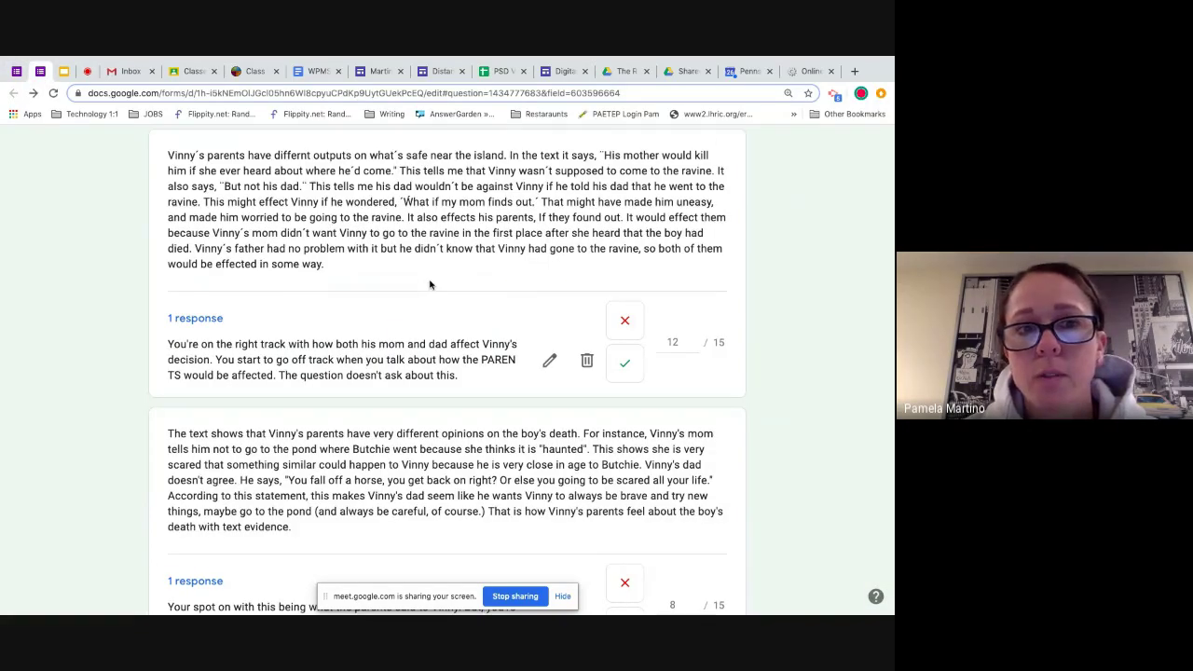
scroll(429, 284, up, 2)
scroll(429, 284, up, 5)
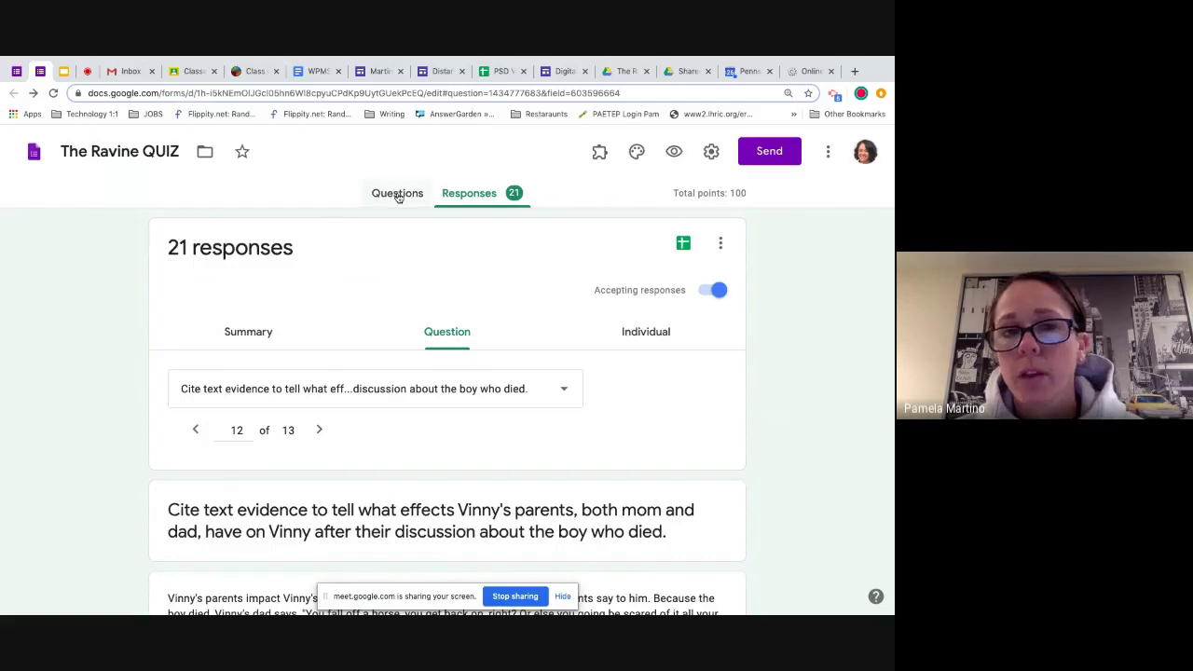
click(398, 196)
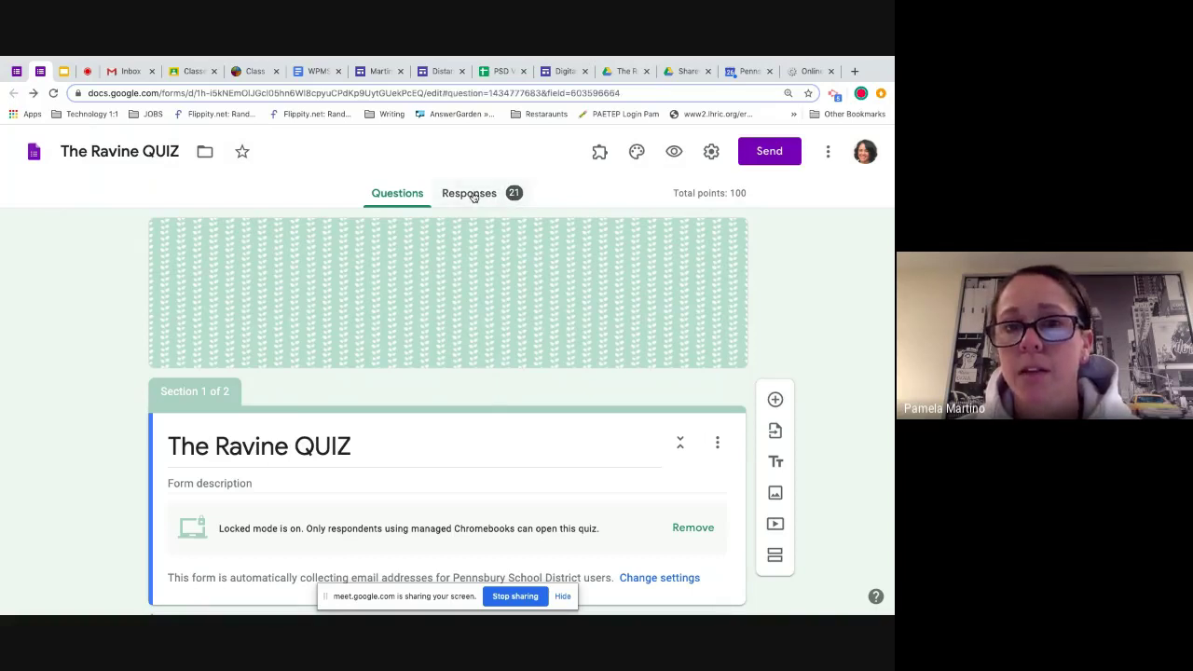
click(473, 195)
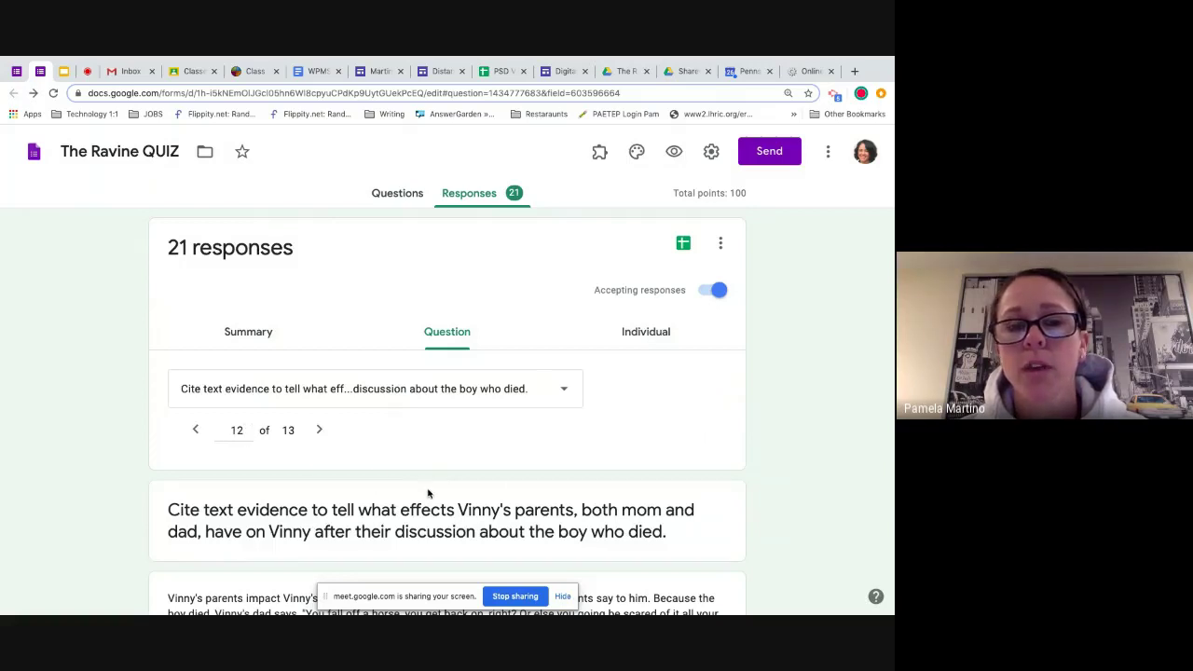
Step: Examine the scores and written feedback given to the responses about the effects Vinny's parents have on him
scroll(428, 494, down, 2)
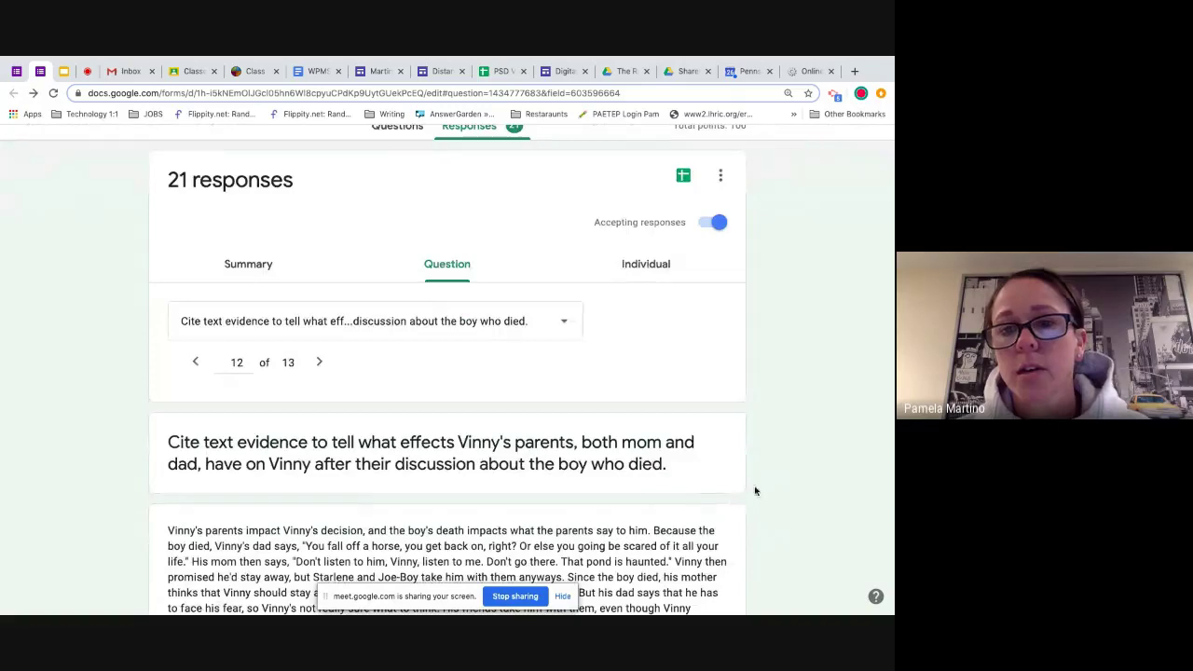
scroll(757, 490, down, 5)
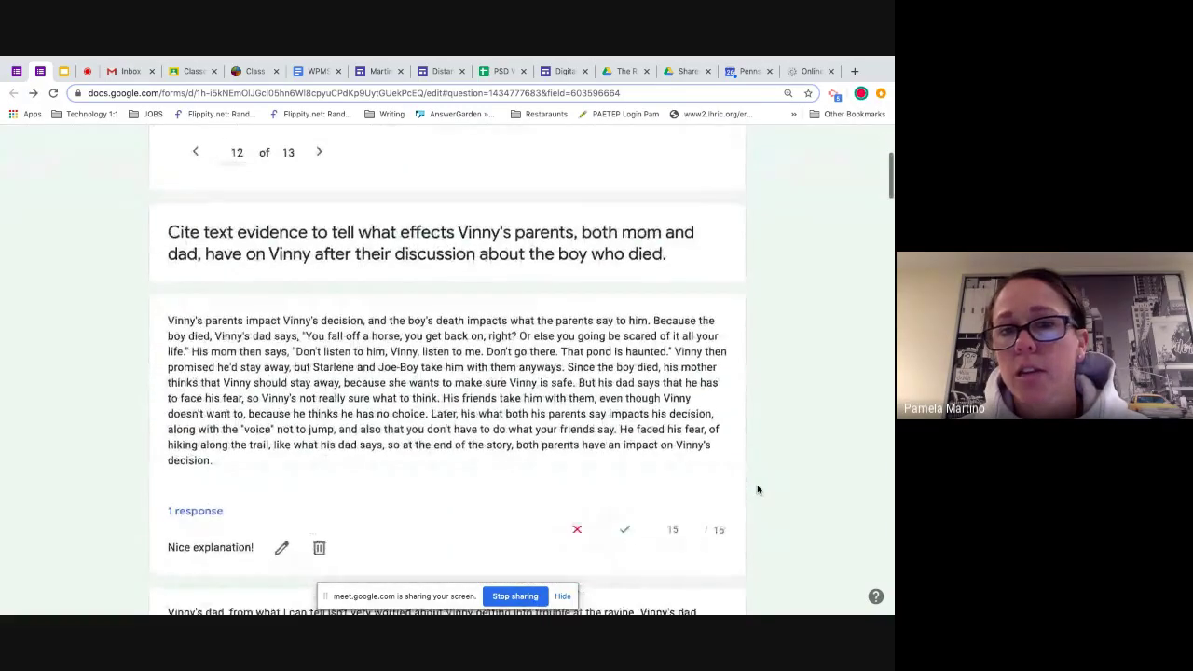
scroll(758, 490, down, 3)
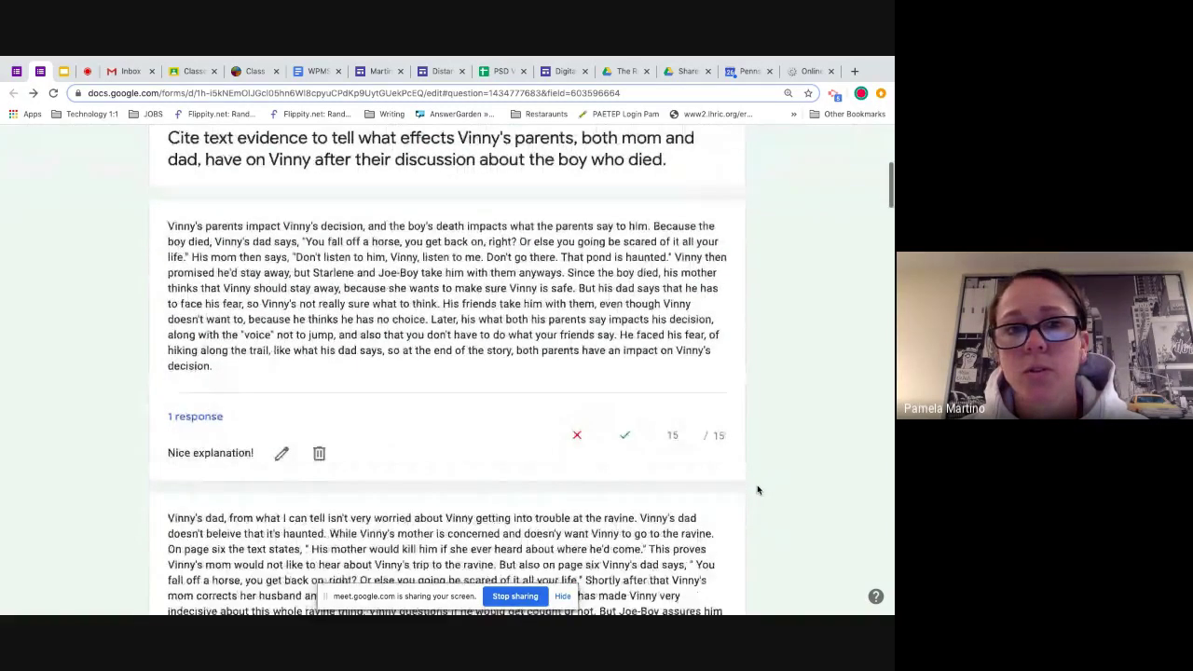
scroll(758, 491, down, 2)
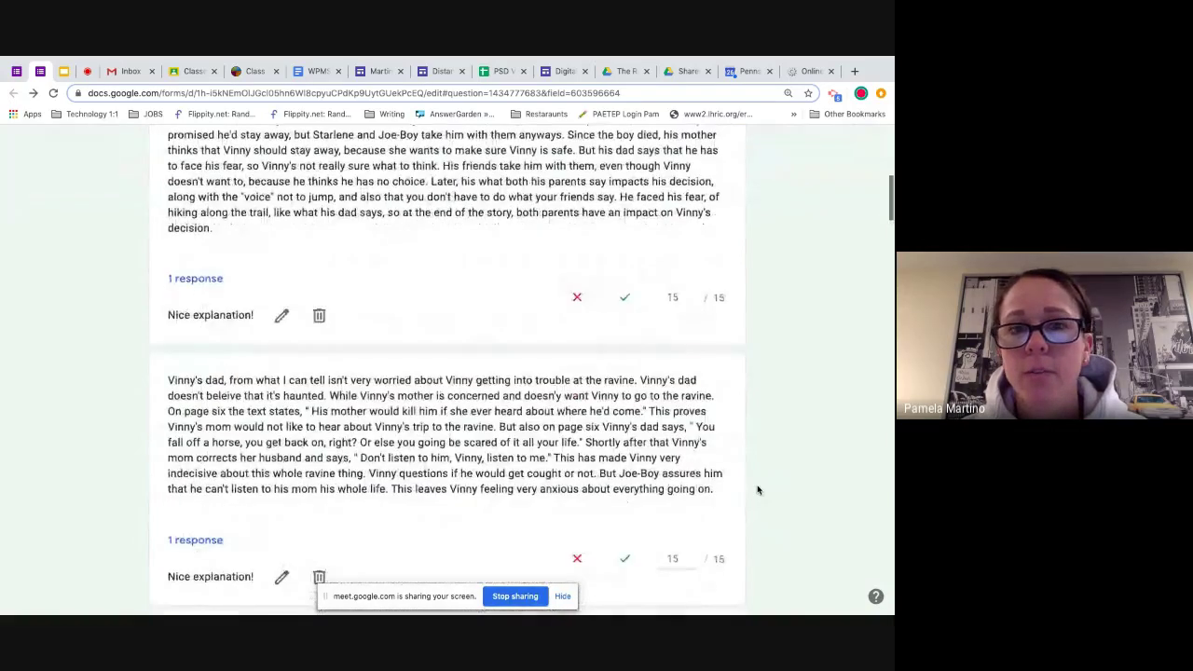
scroll(758, 490, down, 9)
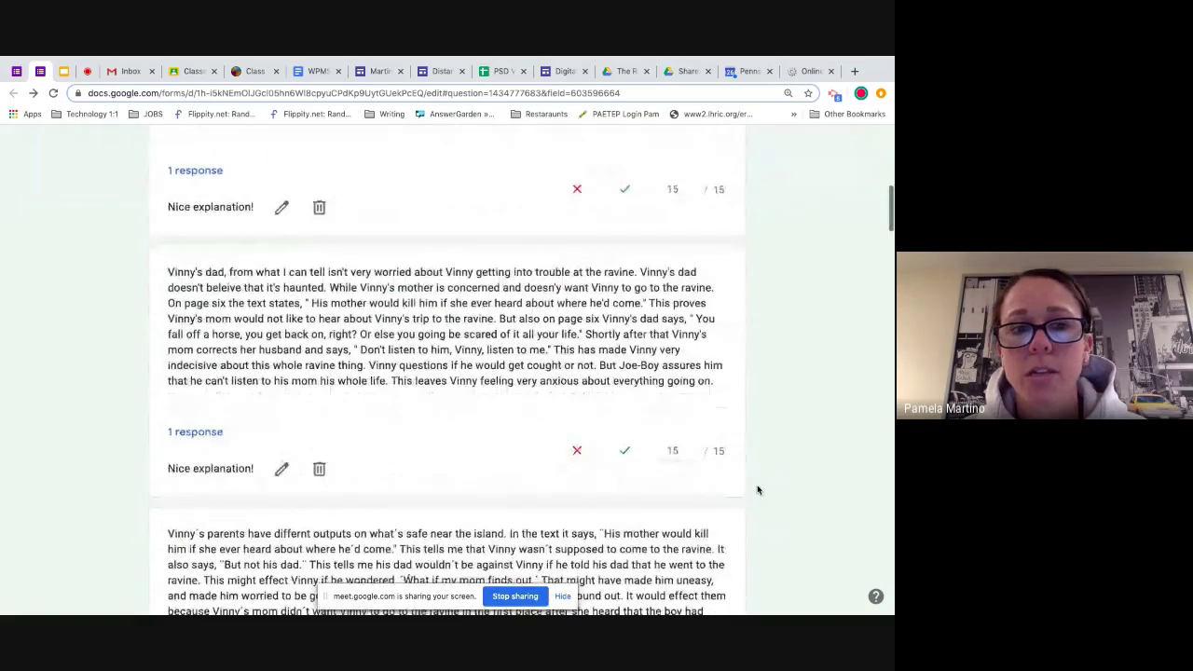
scroll(757, 490, up, 1)
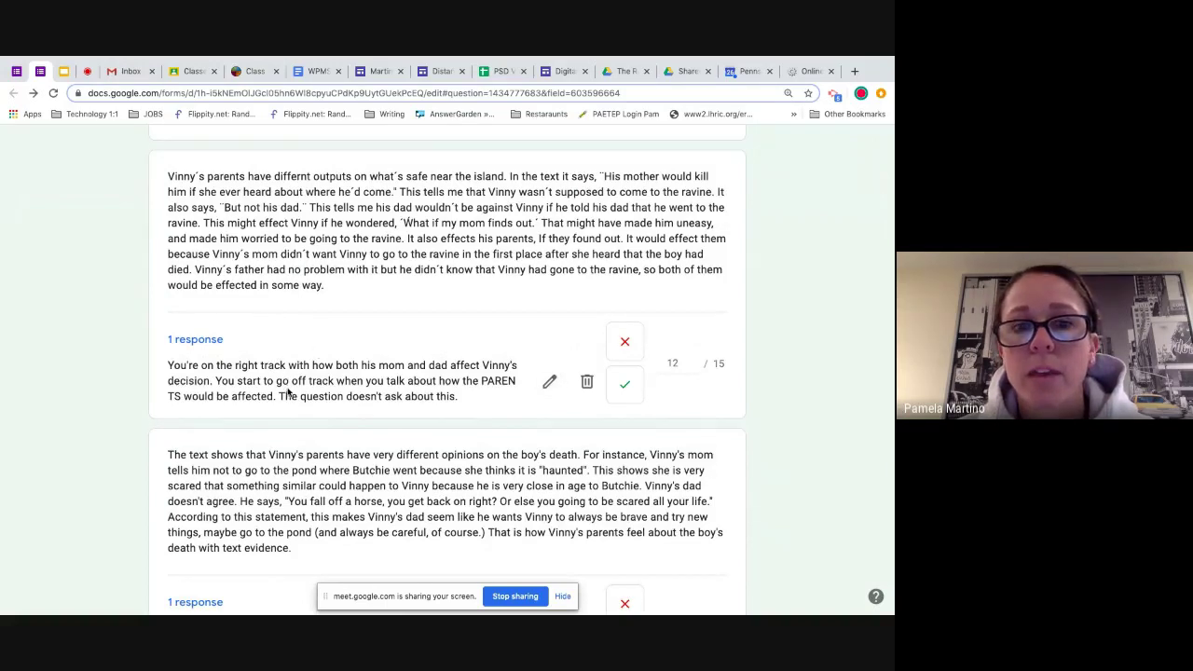
Step: Open the feedback on the response scored 12 out of 15, save it, and view the next graded response
click(550, 385)
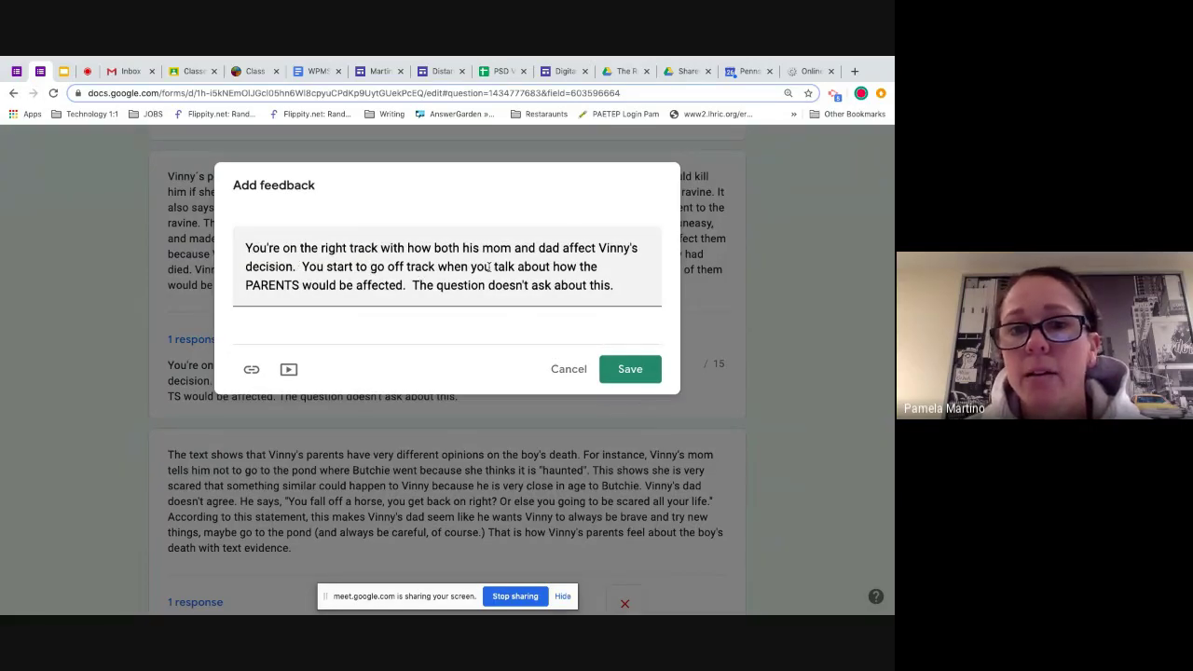
click(631, 370)
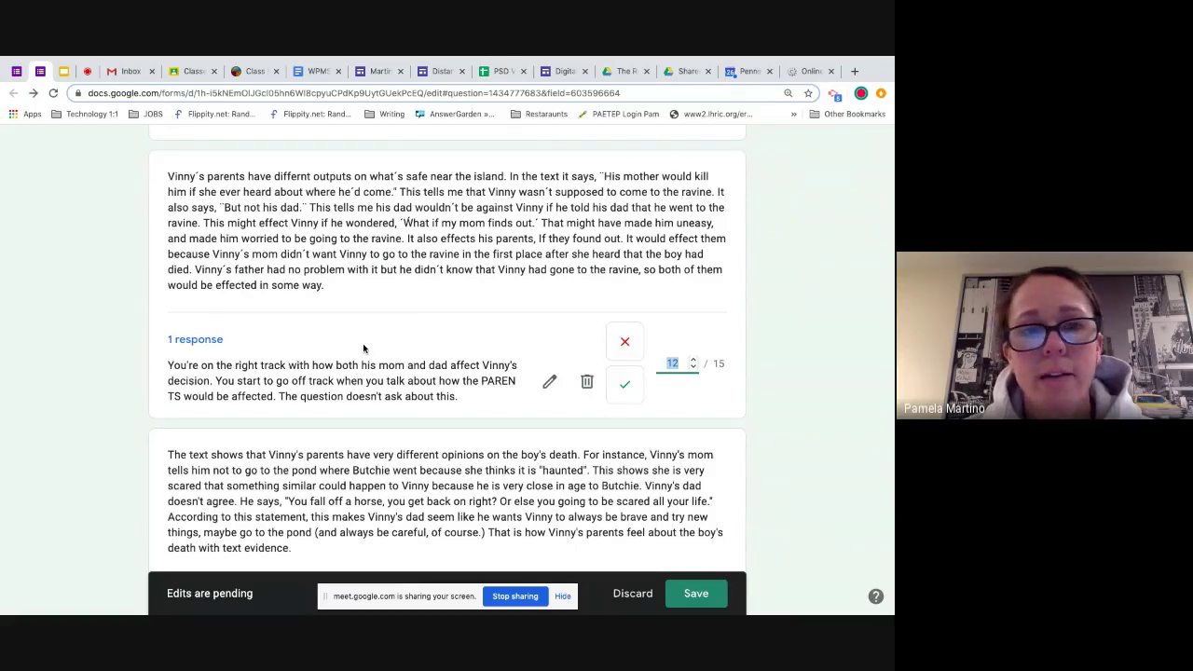
scroll(363, 348, down, 3)
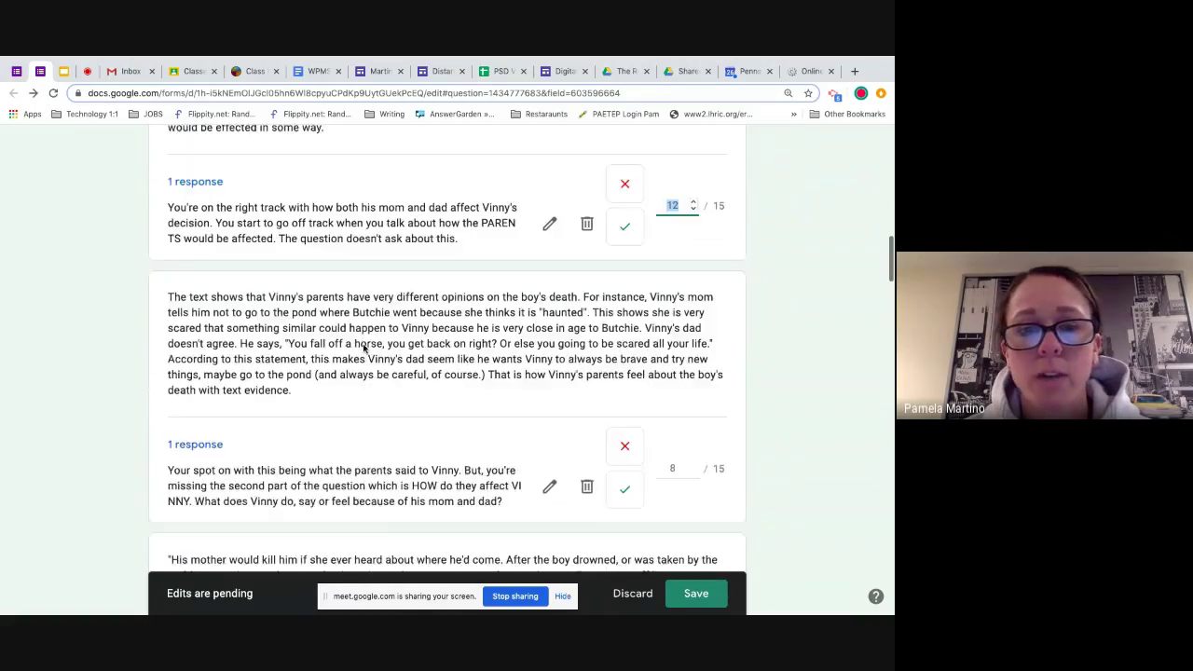
Step: Switch back to the Sample Quiz Self Grading form and open the paragraph question asking for anything else known about the topic
click(16, 71)
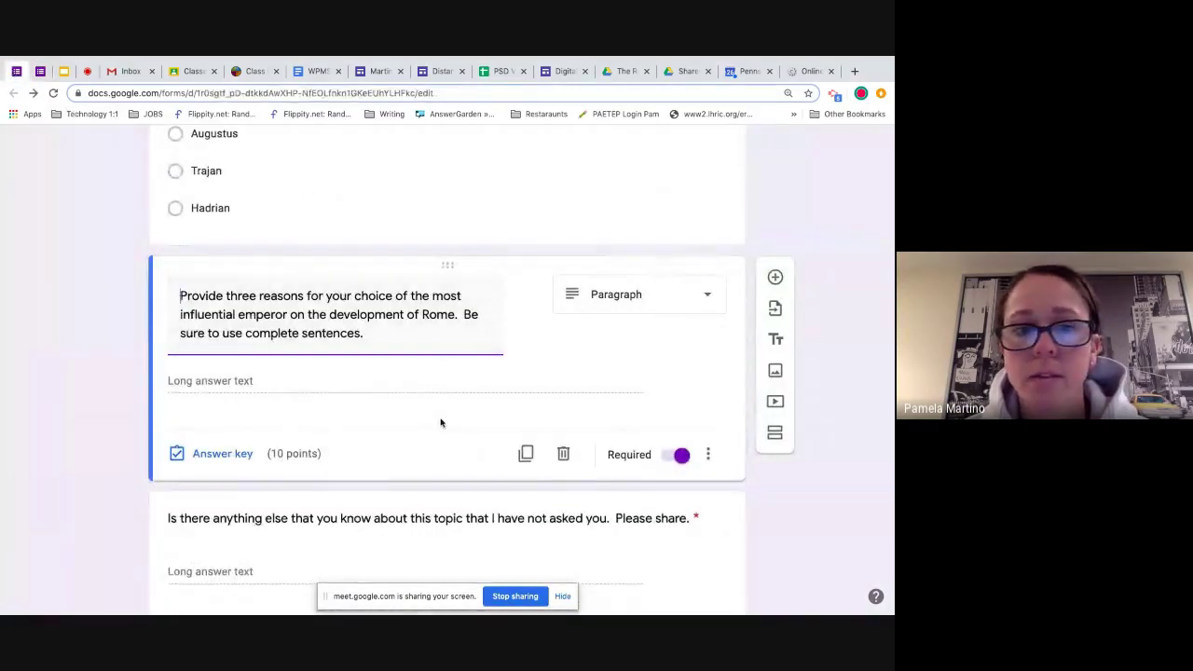
scroll(441, 420, down, 1)
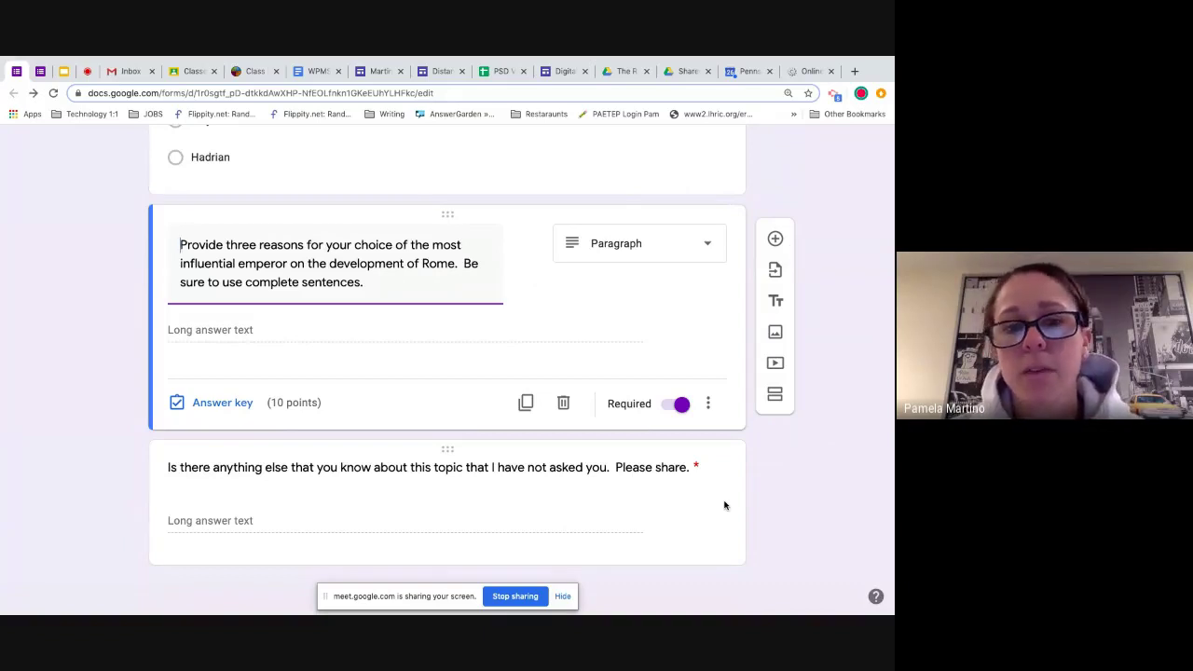
click(346, 515)
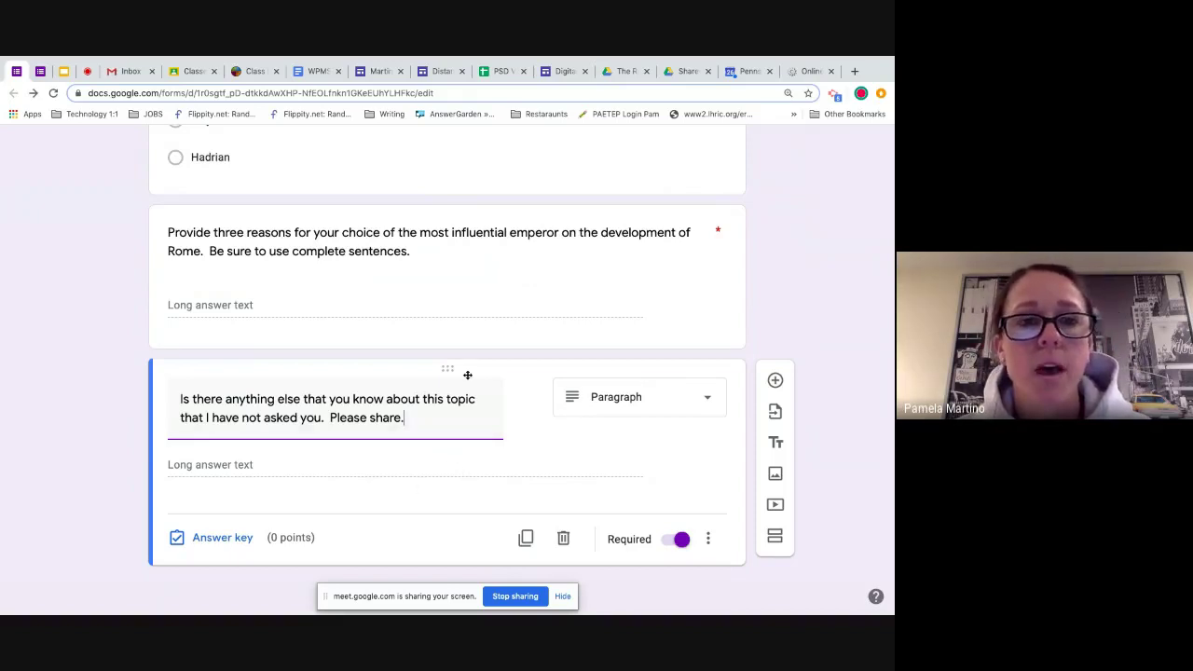
Step: Preview the Sample Quiz Self Grading form as a respondent and close the preview
scroll(449, 285, up, 2)
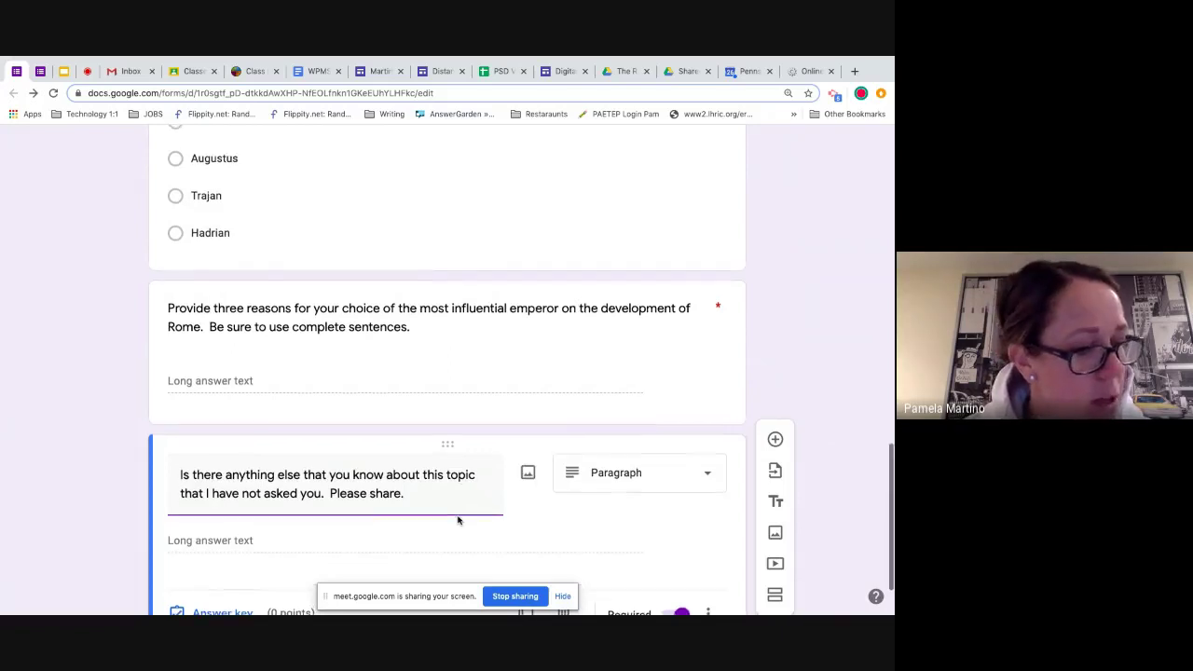
scroll(458, 518, up, 2)
scroll(458, 518, up, 10)
scroll(459, 521, up, 10)
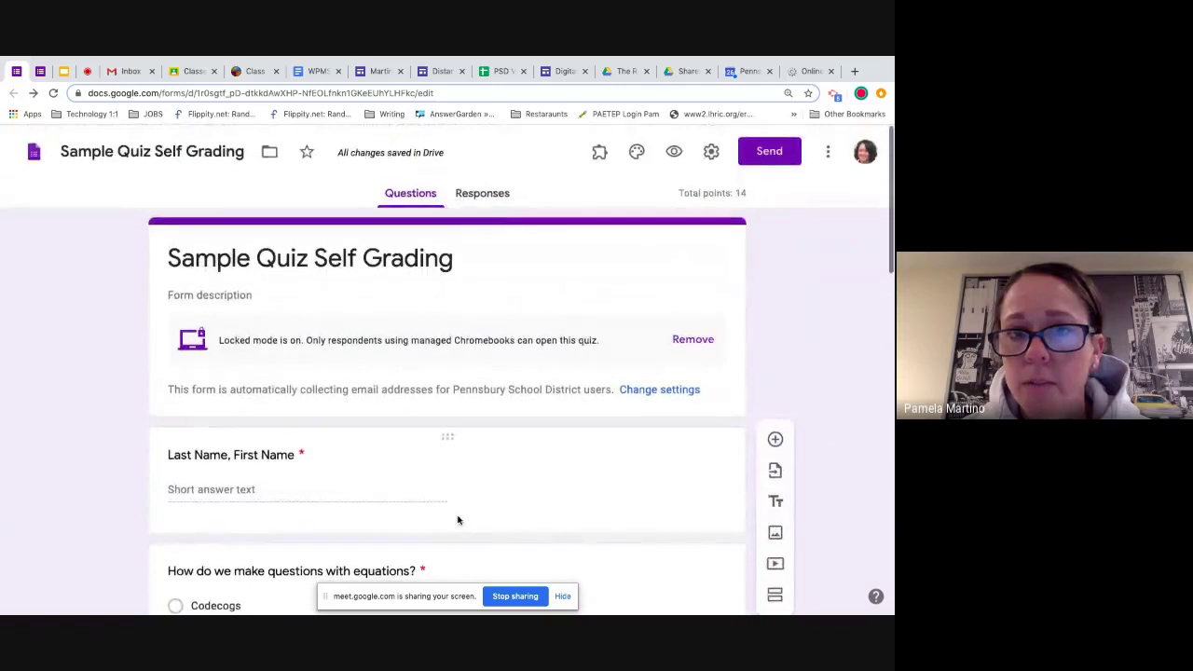
click(675, 156)
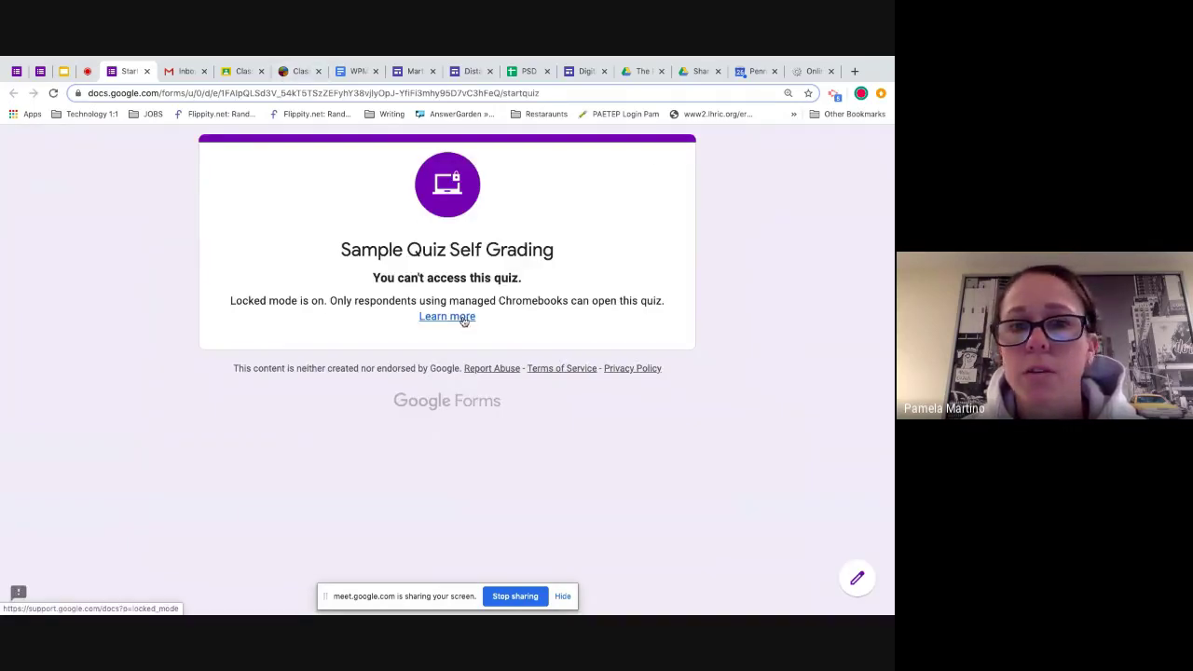
click(146, 71)
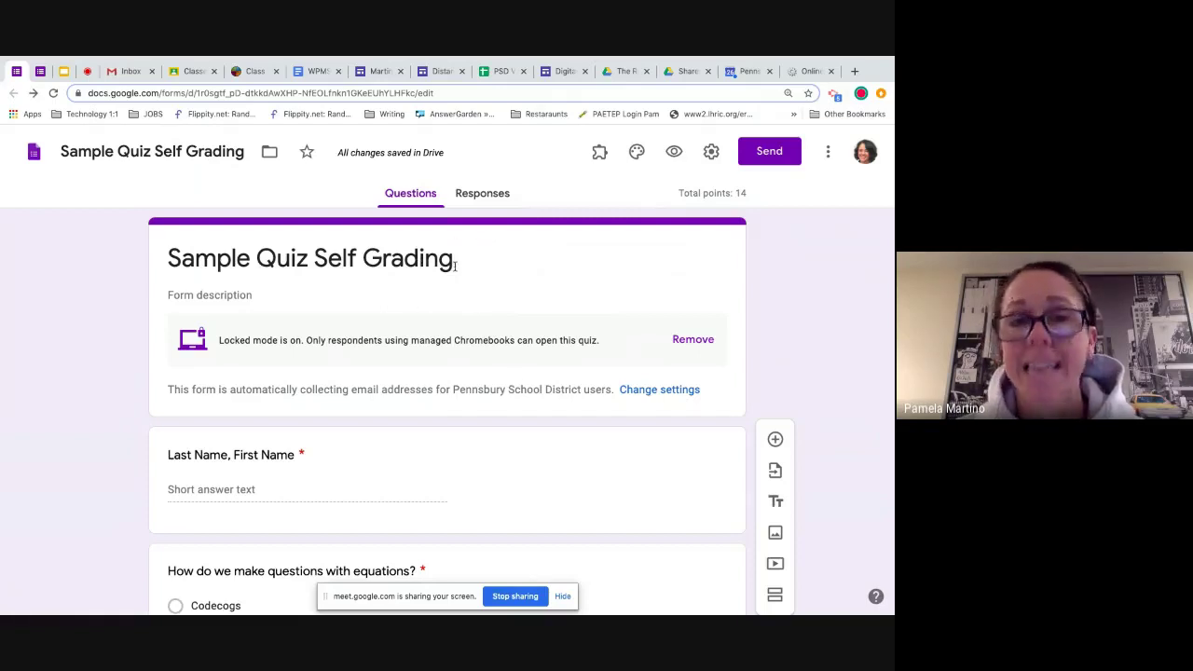
Step: View the quiz's responses and its response destination choices, closing the dialog without creating a spreadsheet
click(482, 197)
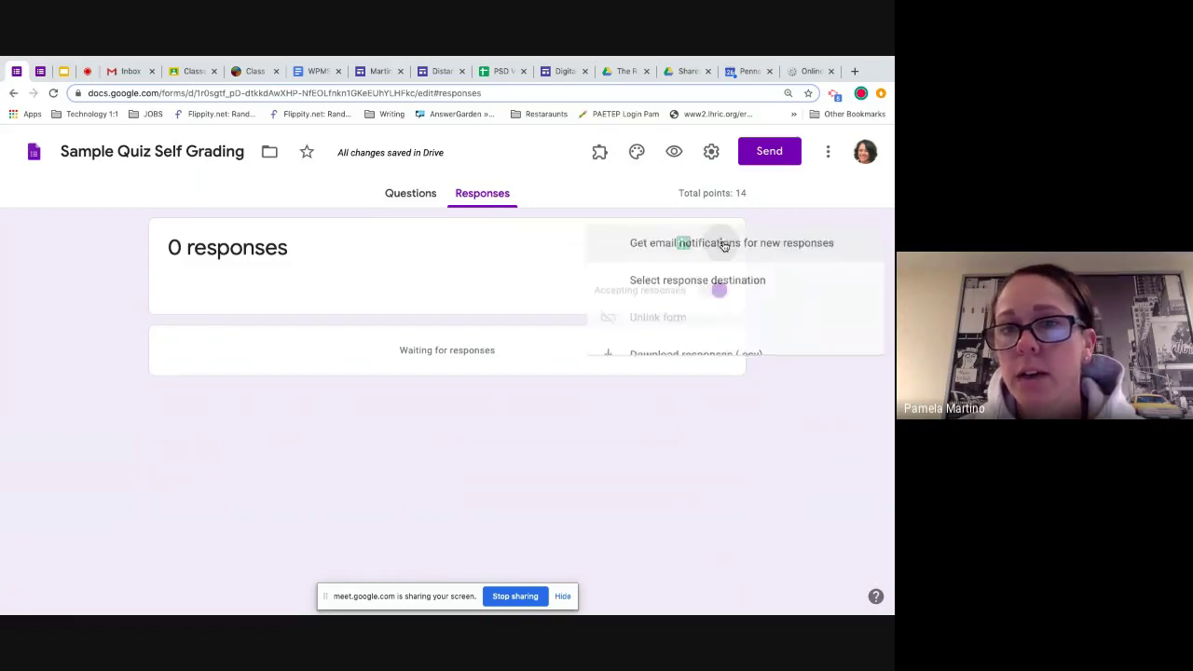
click(723, 245)
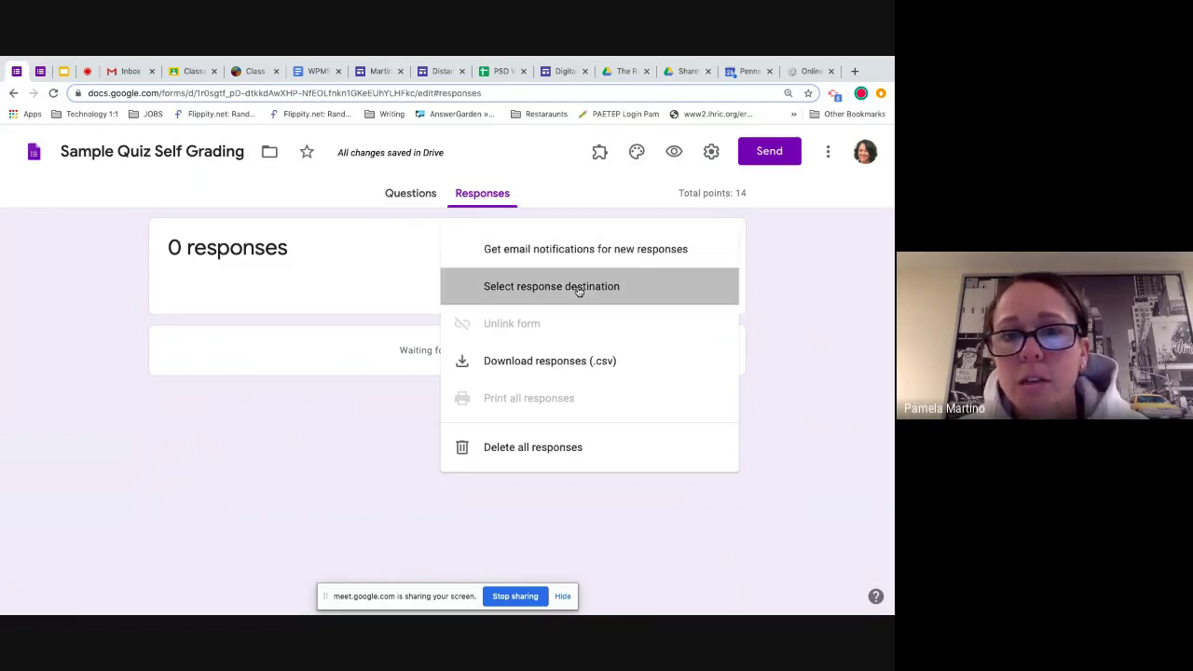
click(578, 291)
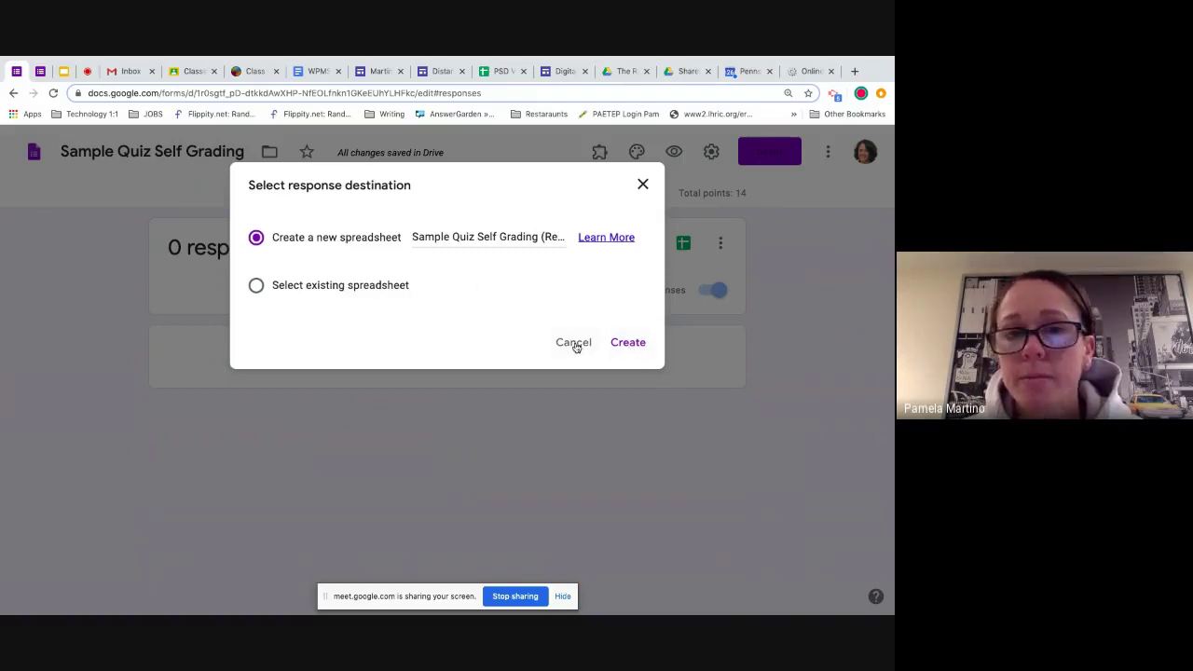
click(642, 183)
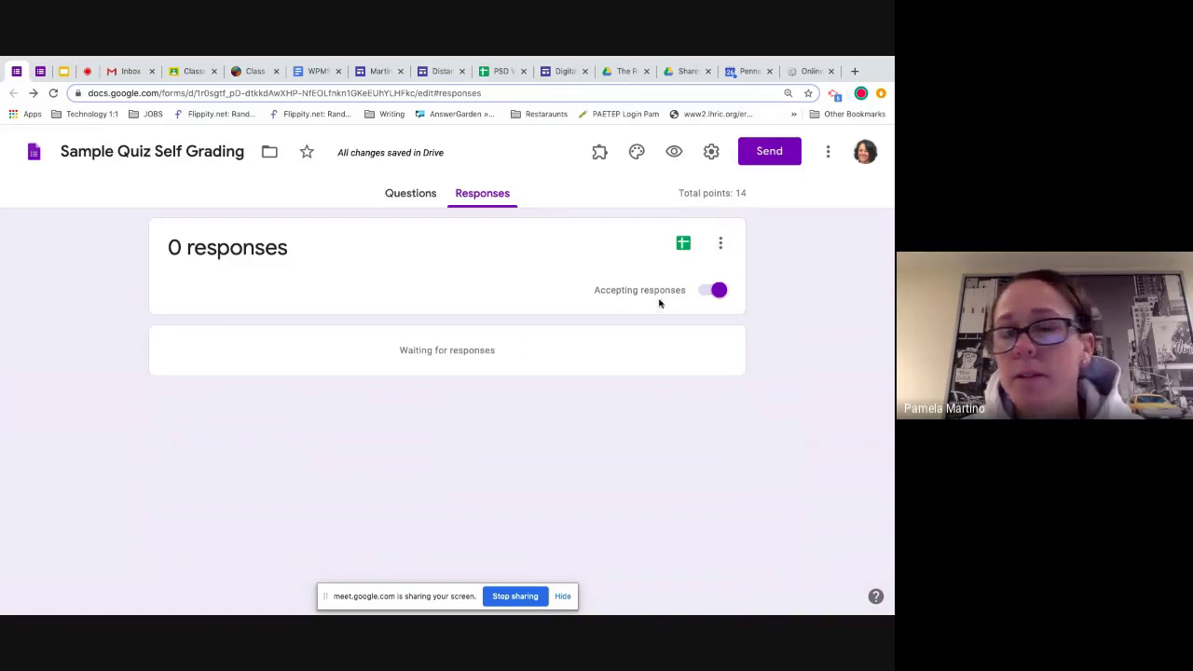
Step: Check the available response options, and stop the form from accepting responses before allowing them again
click(720, 244)
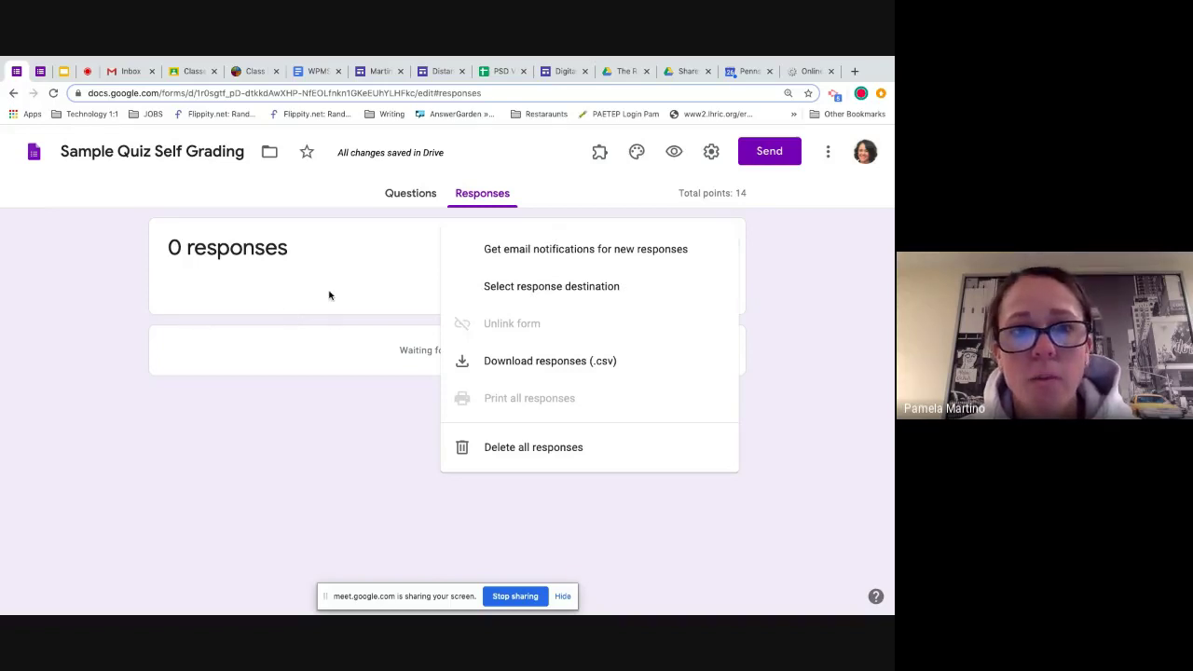
click(798, 312)
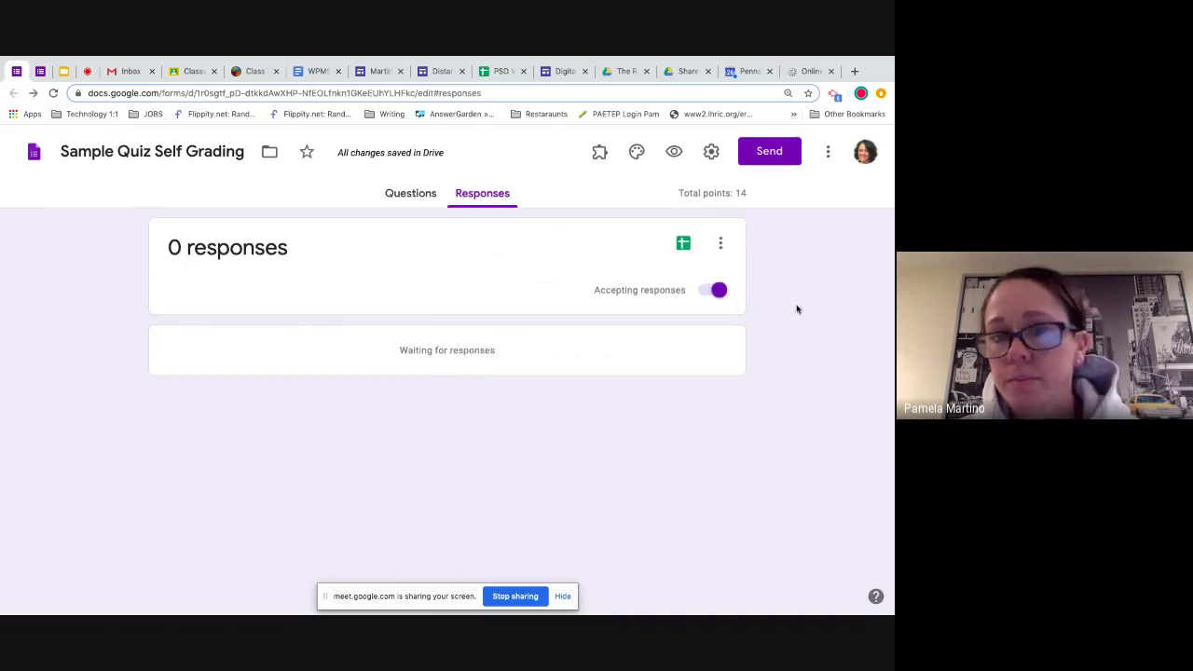
click(710, 292)
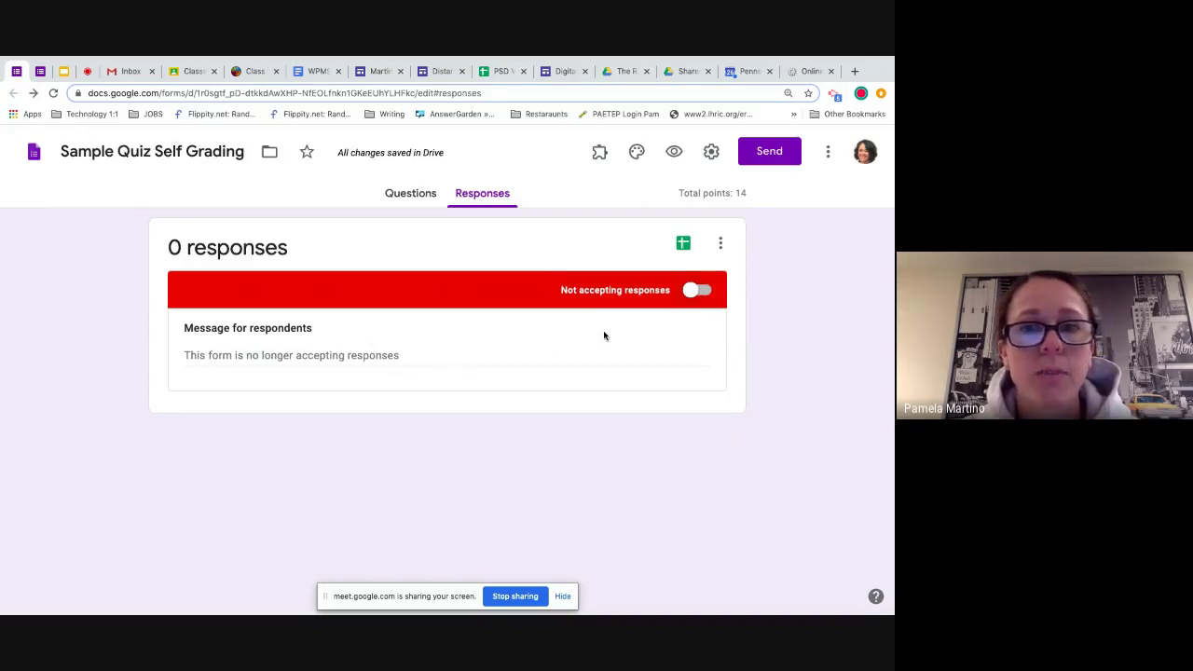
click(699, 291)
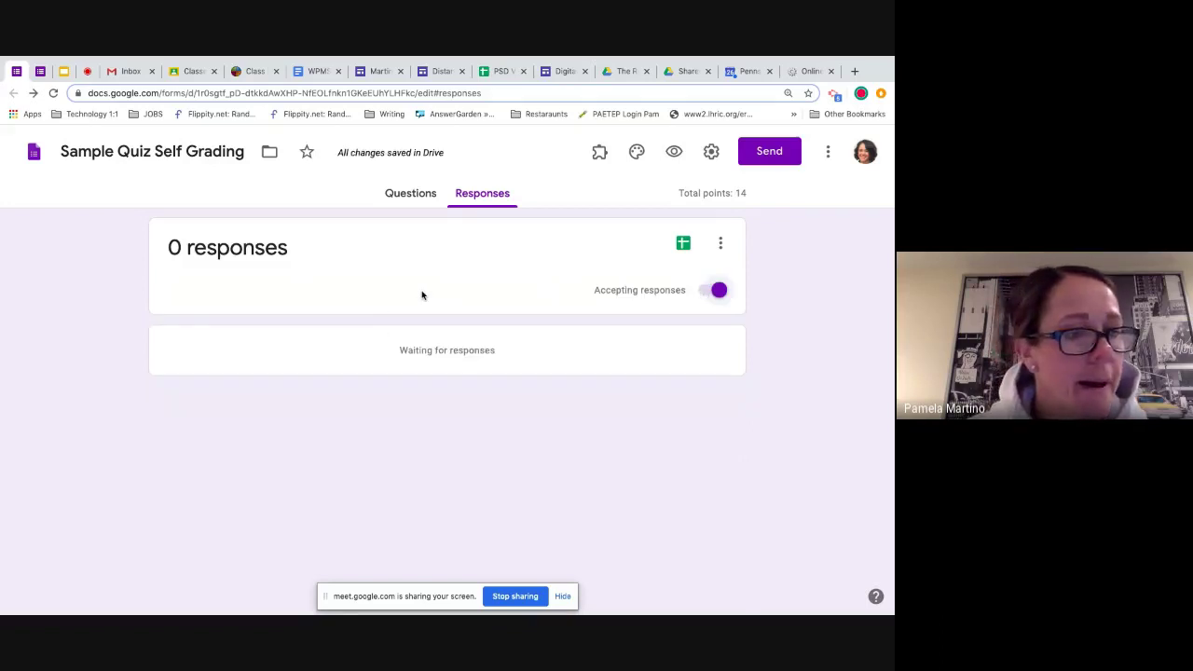
Step: Return to the quiz questions and review the answer key and feedback of the "What is a factor of 100?" question
click(409, 197)
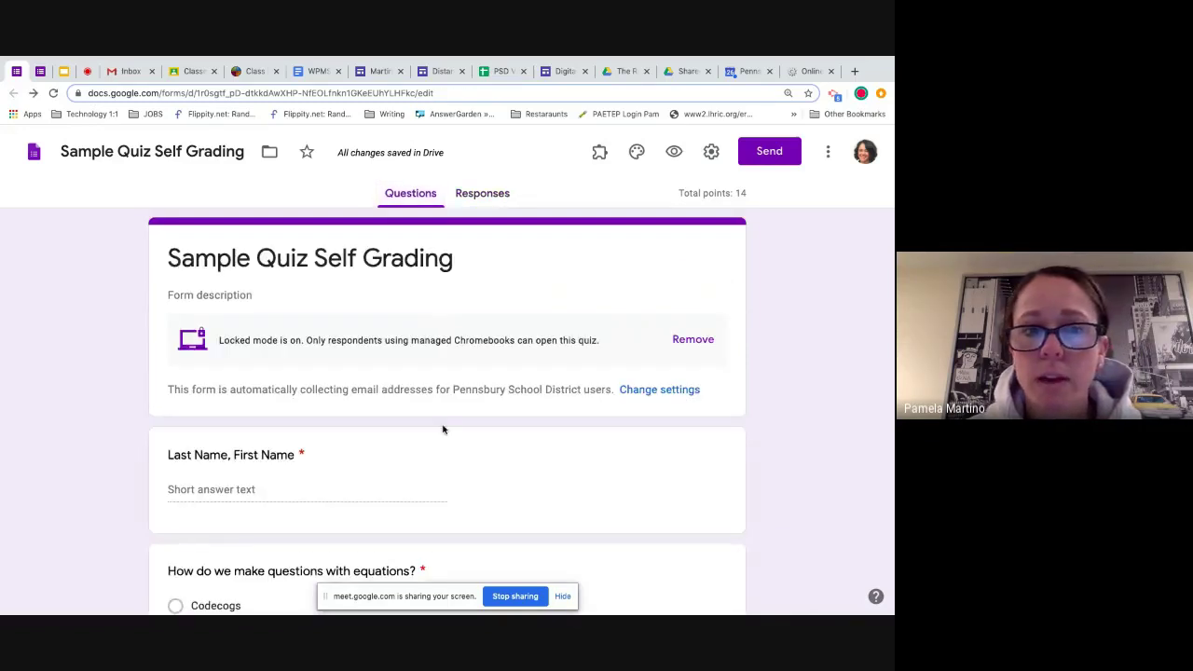
scroll(442, 440, down, 5)
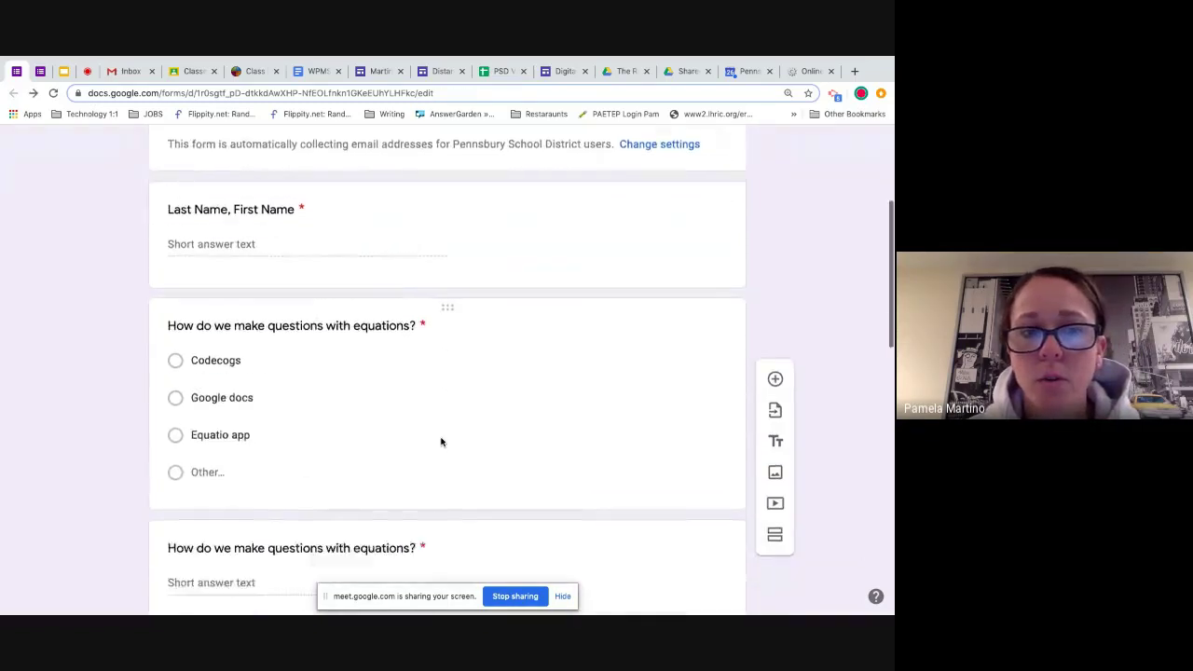
scroll(442, 442, down, 4)
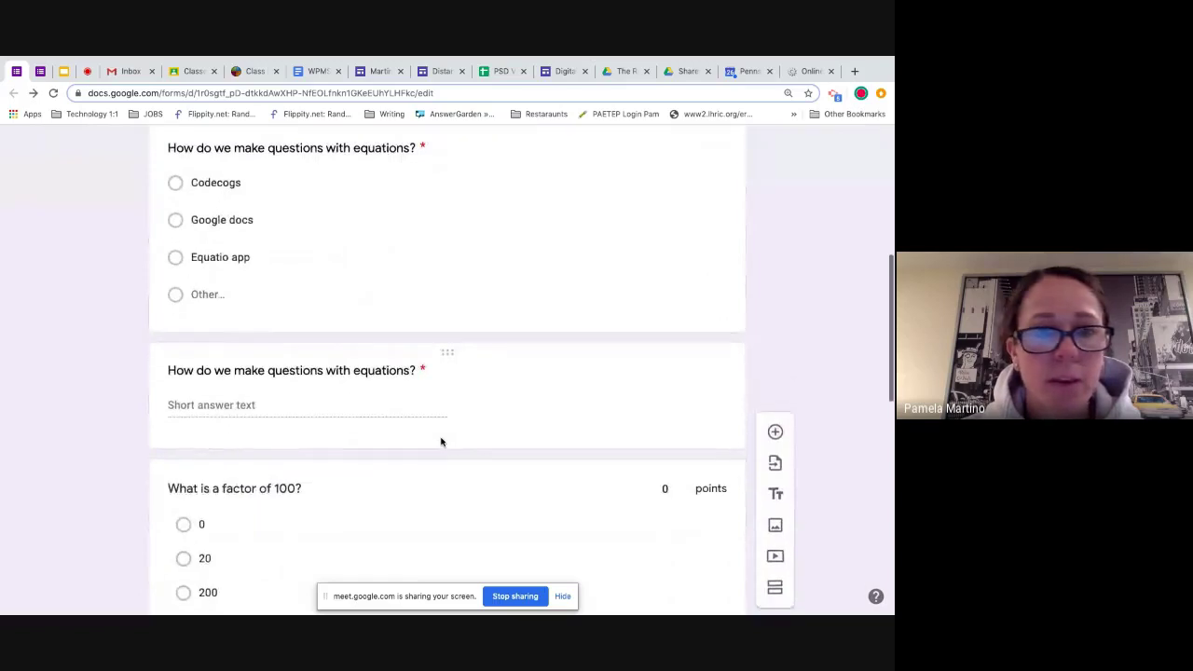
scroll(442, 441, down, 5)
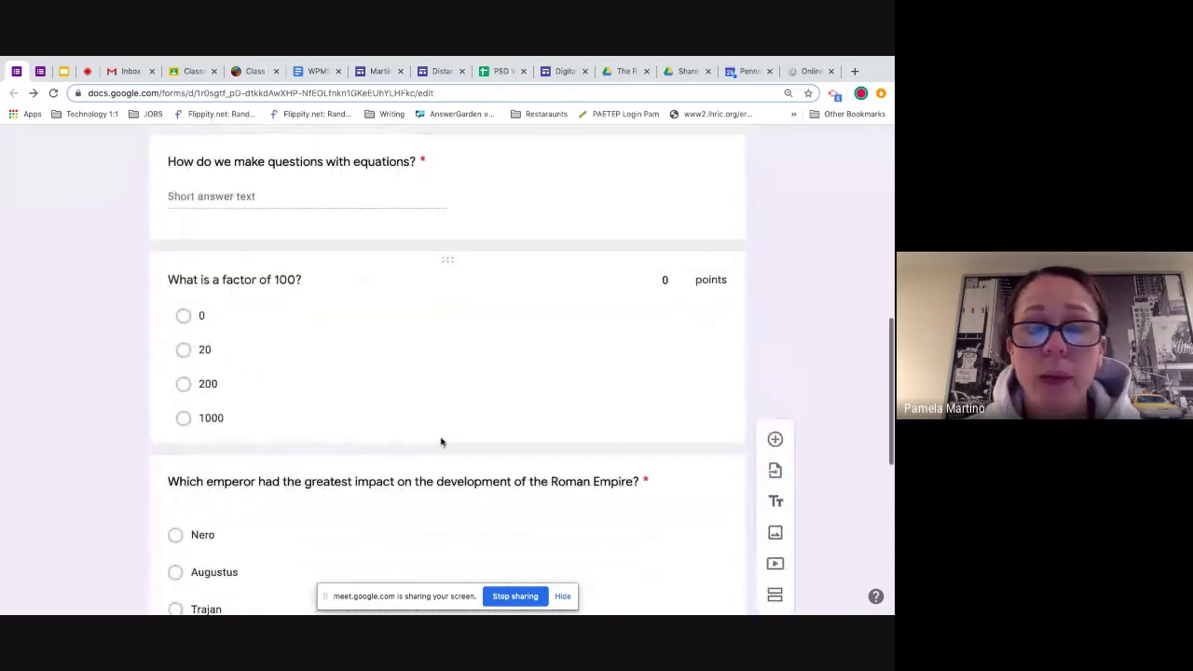
scroll(441, 441, down, 3)
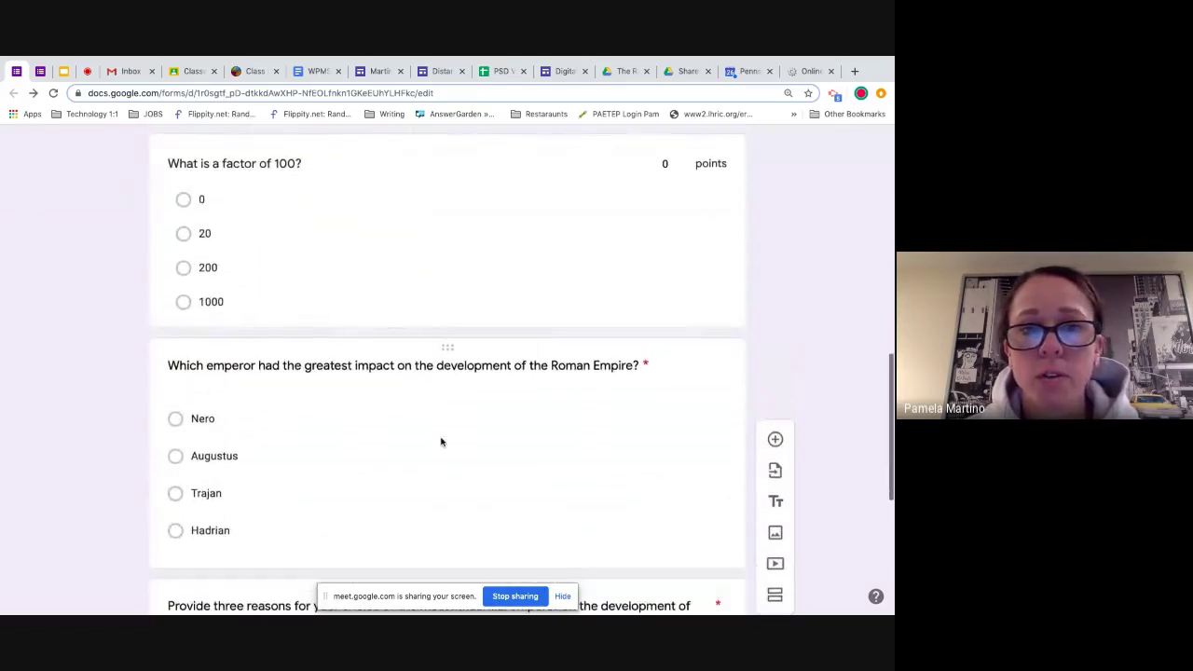
click(396, 262)
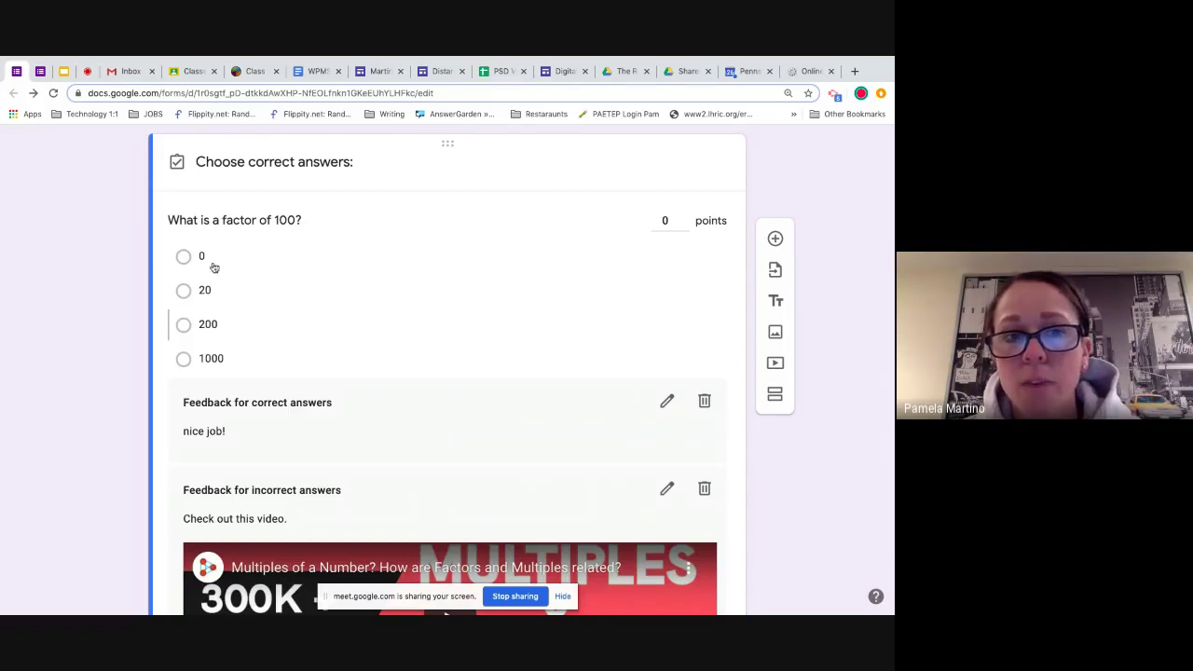
scroll(351, 330, down, 1)
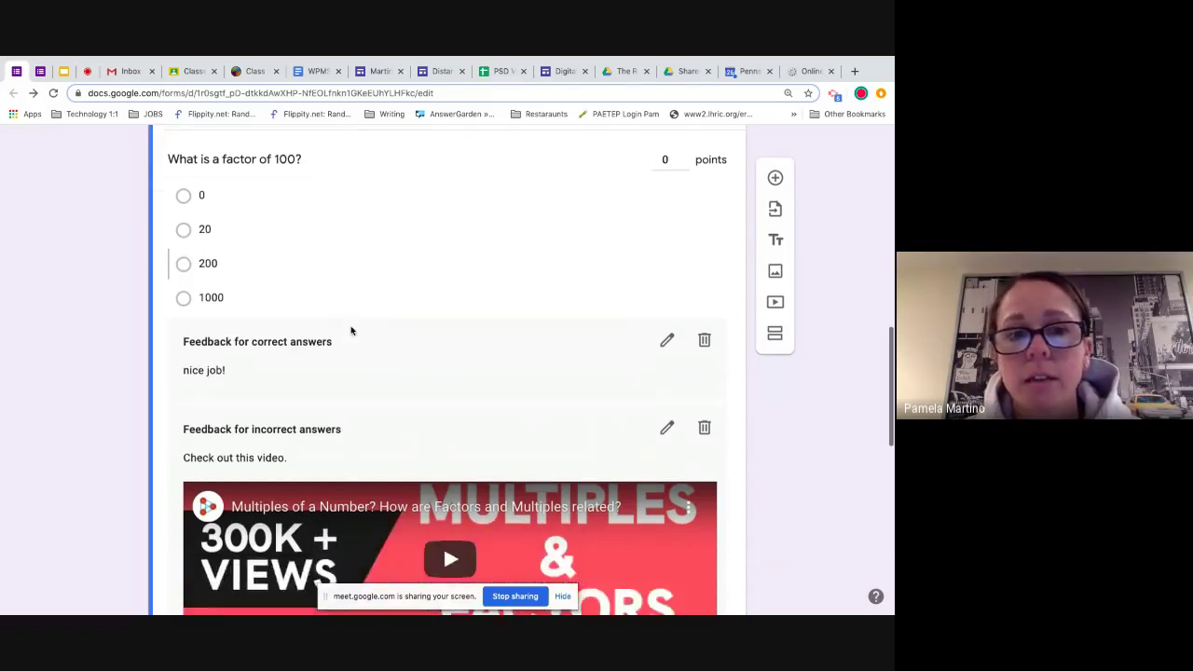
scroll(351, 330, down, 2)
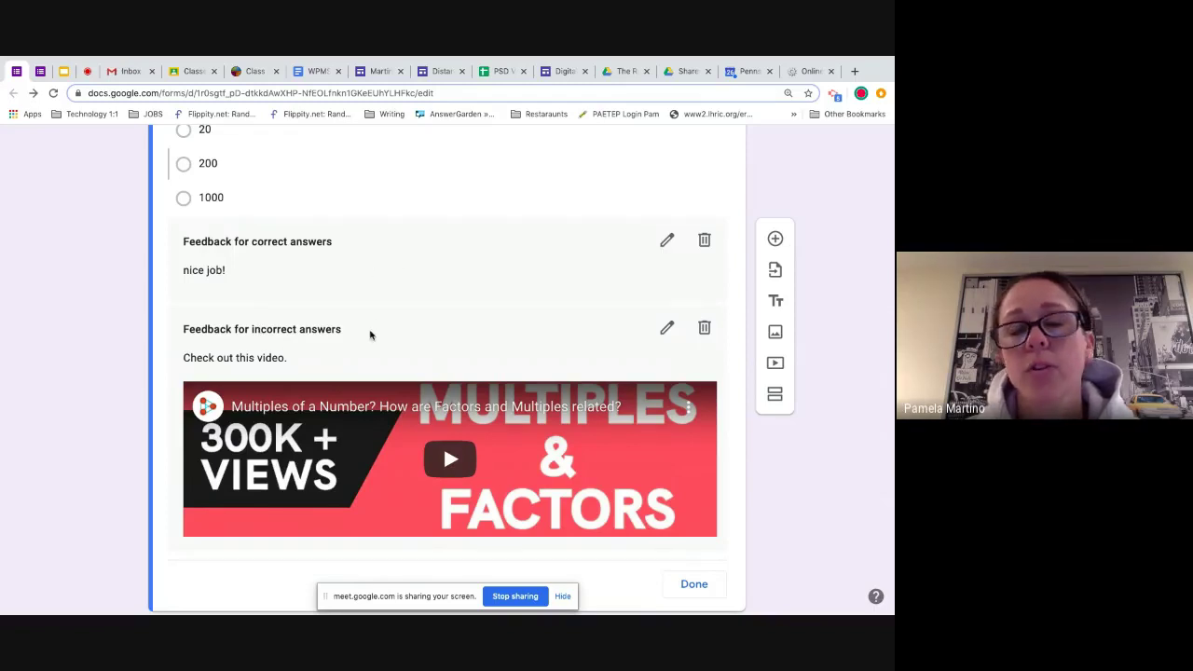
scroll(370, 336, down, 3)
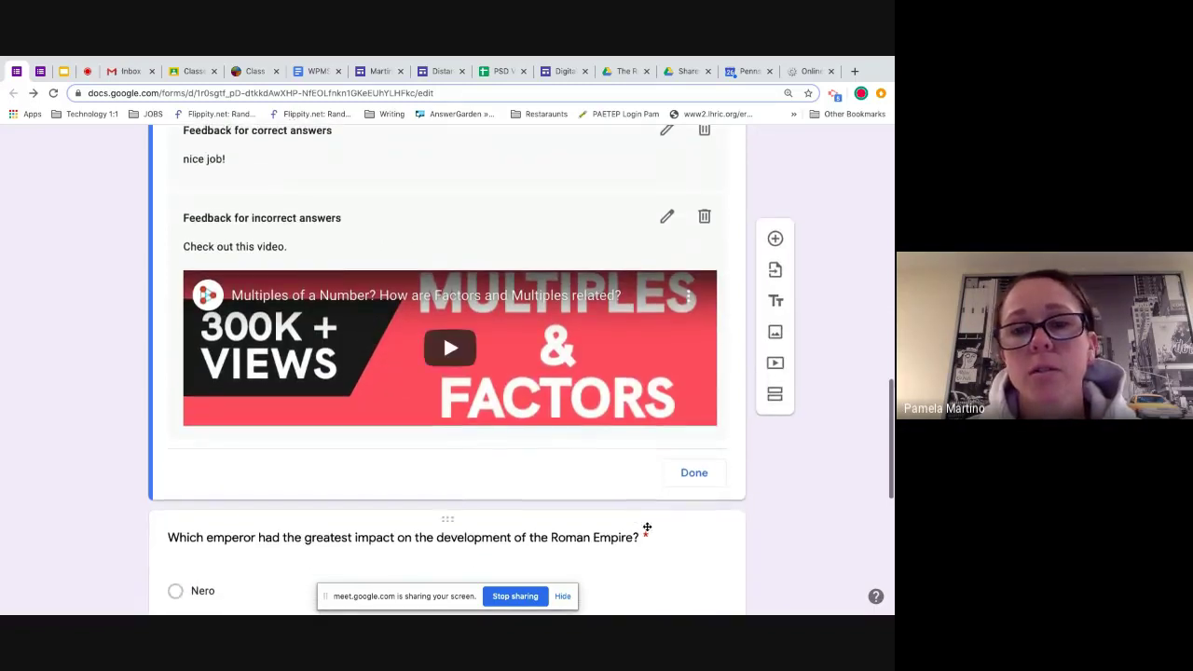
click(685, 480)
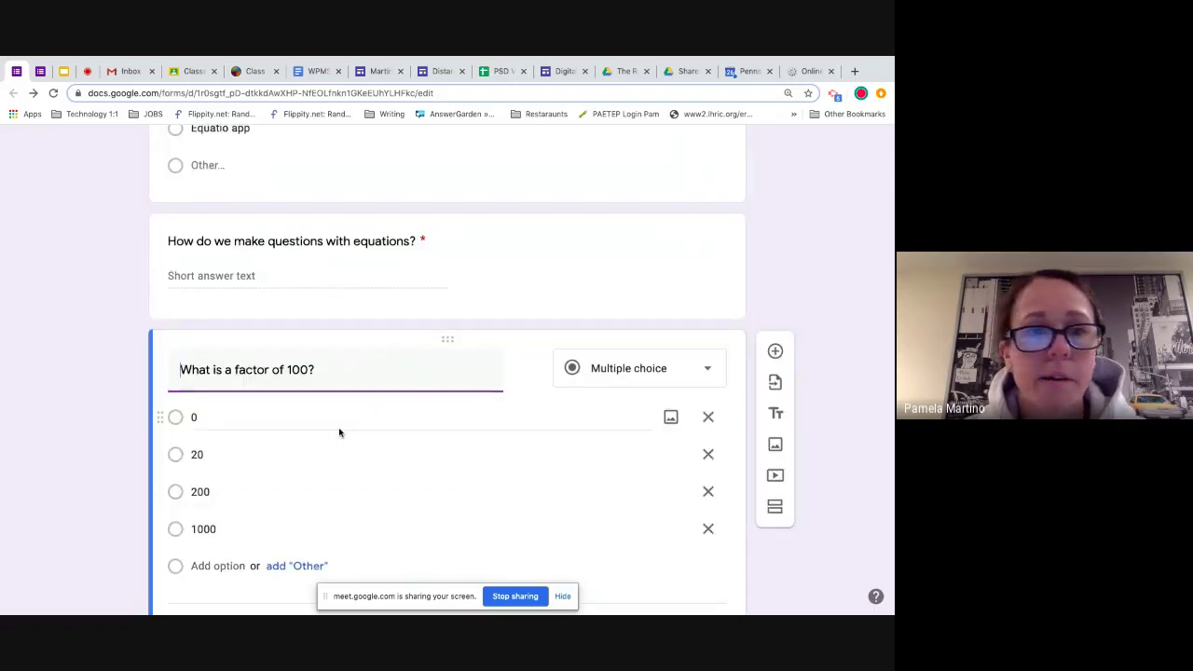
Step: Check the Google Meet call and view the Learning Targets and "One Tool...So Many Uses" slides in the Self Grading Quizzes presentation
click(84, 73)
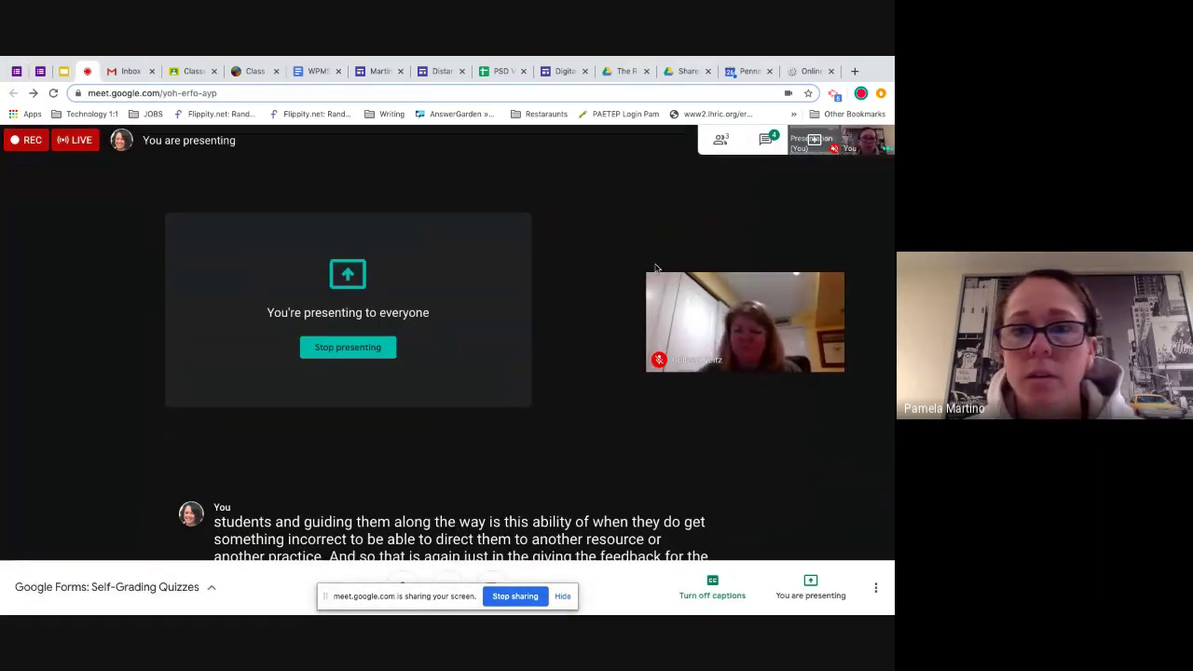
click(810, 594)
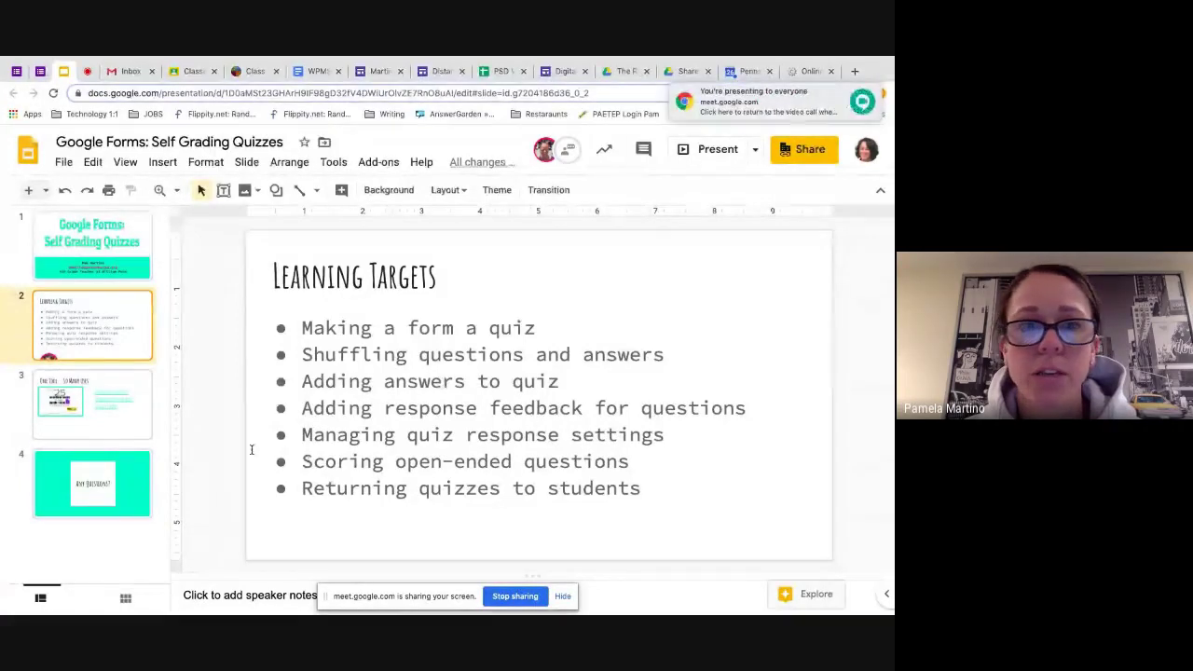
click(135, 391)
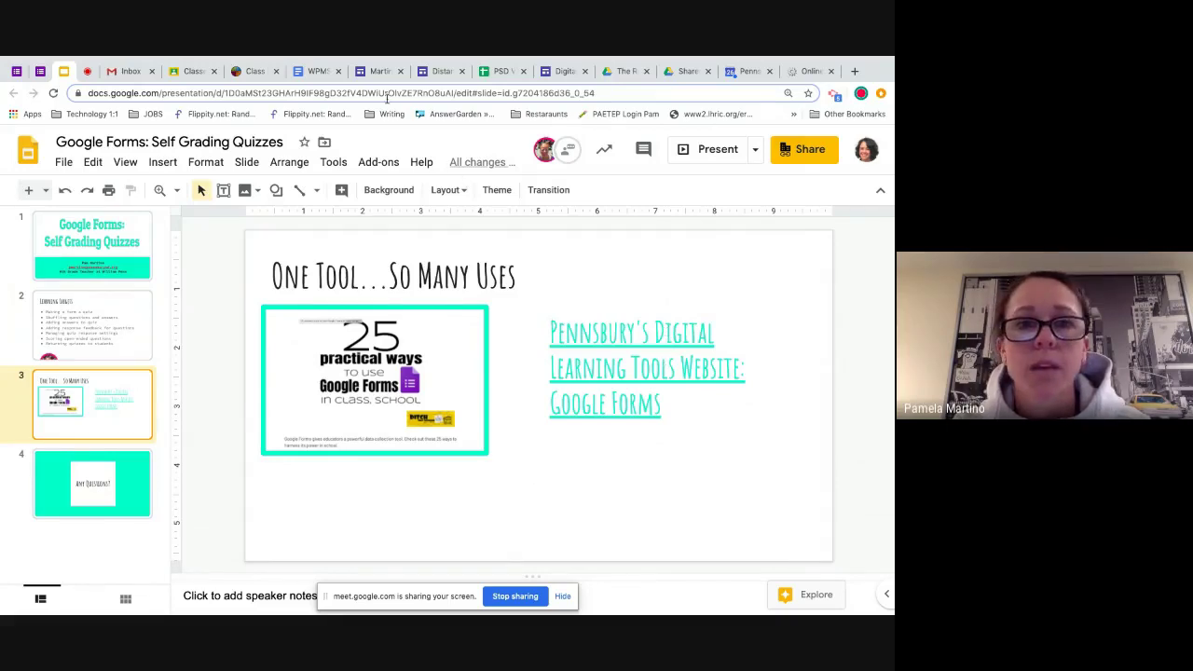
Step: Switch to Pennsbury's Digital Learning Tools website and examine the beginner and advanced resources on its Google Forms page
click(435, 73)
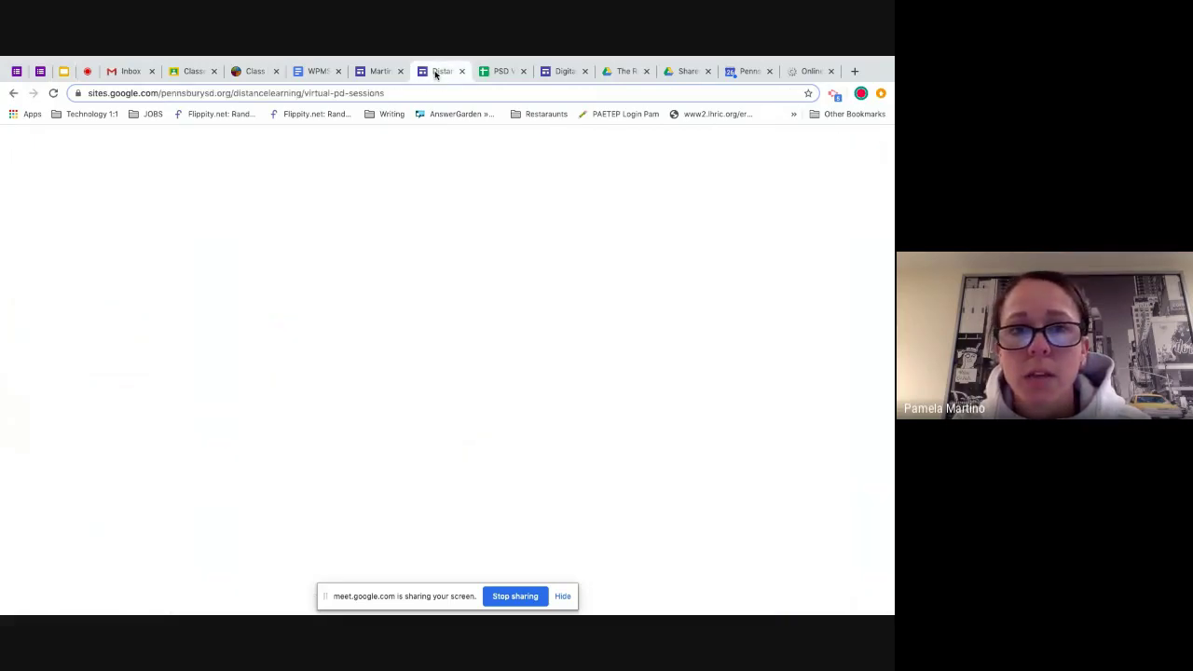
click(555, 74)
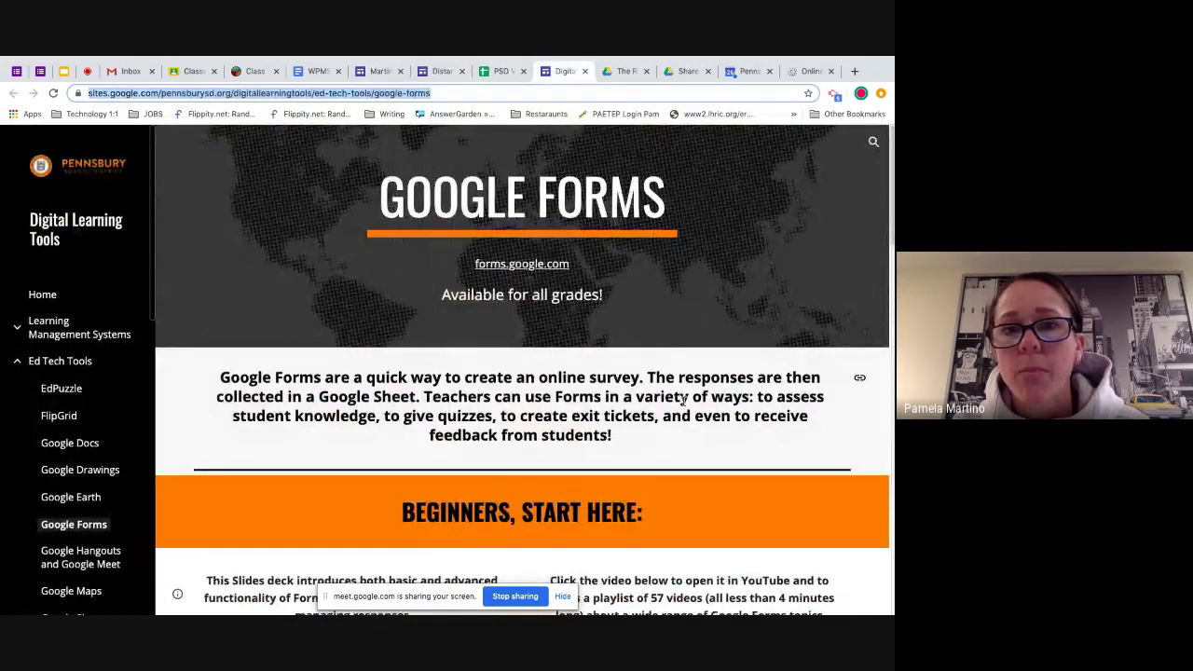
scroll(683, 400, down, 2)
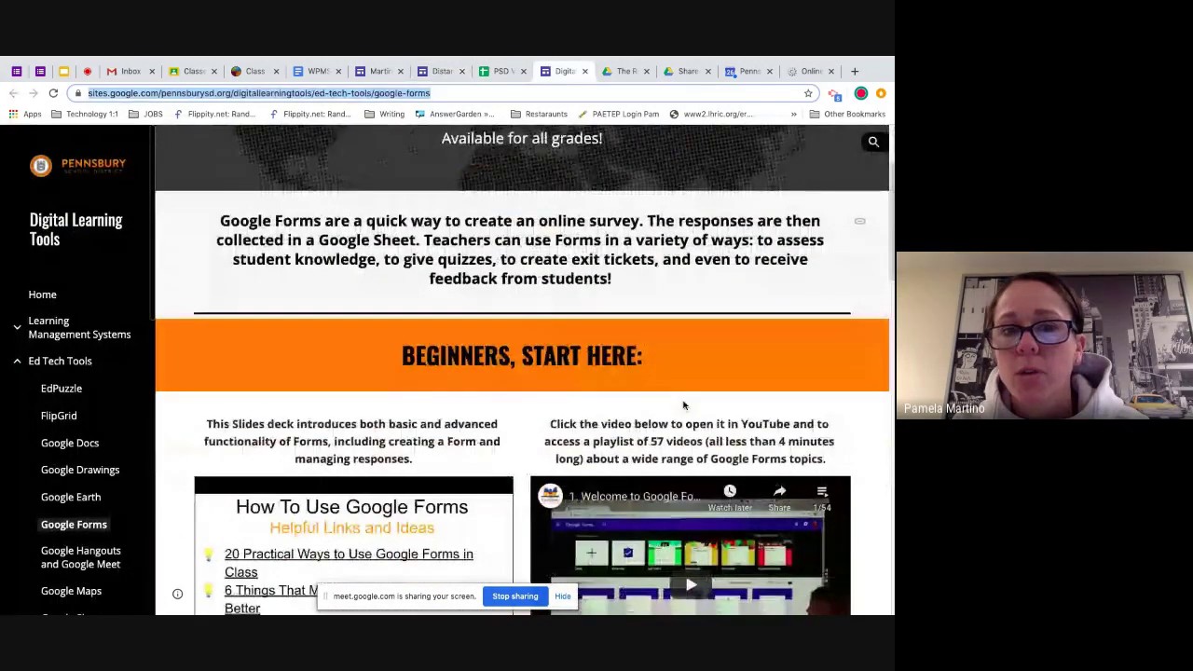
scroll(683, 405, down, 1)
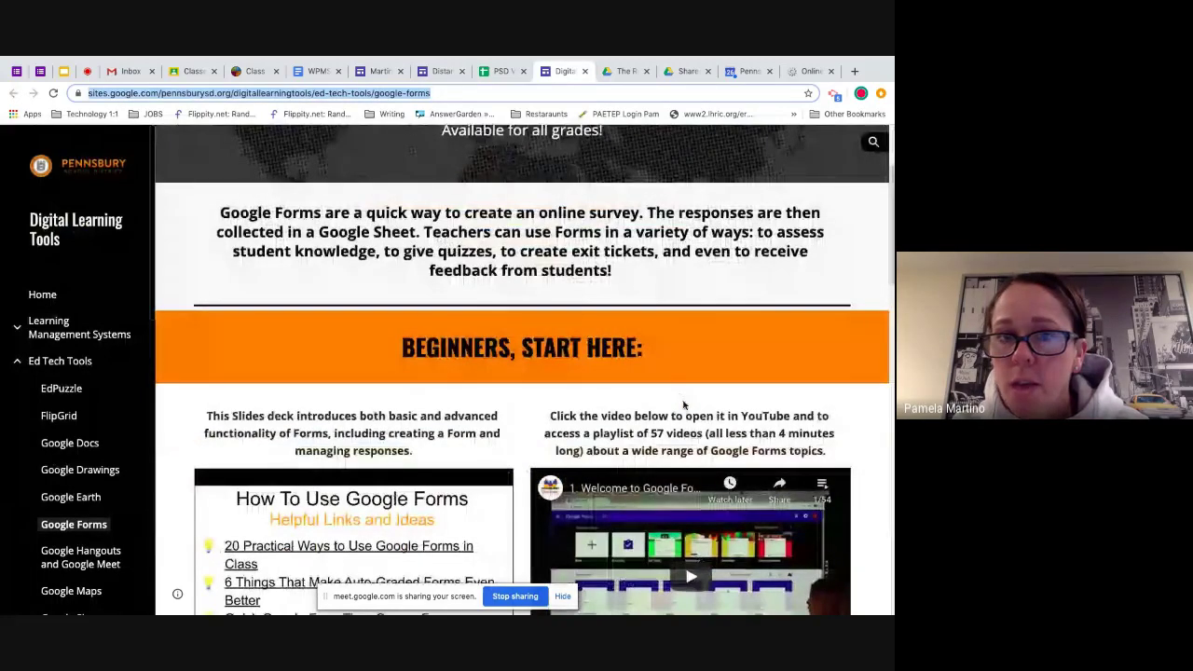
scroll(683, 405, down, 3)
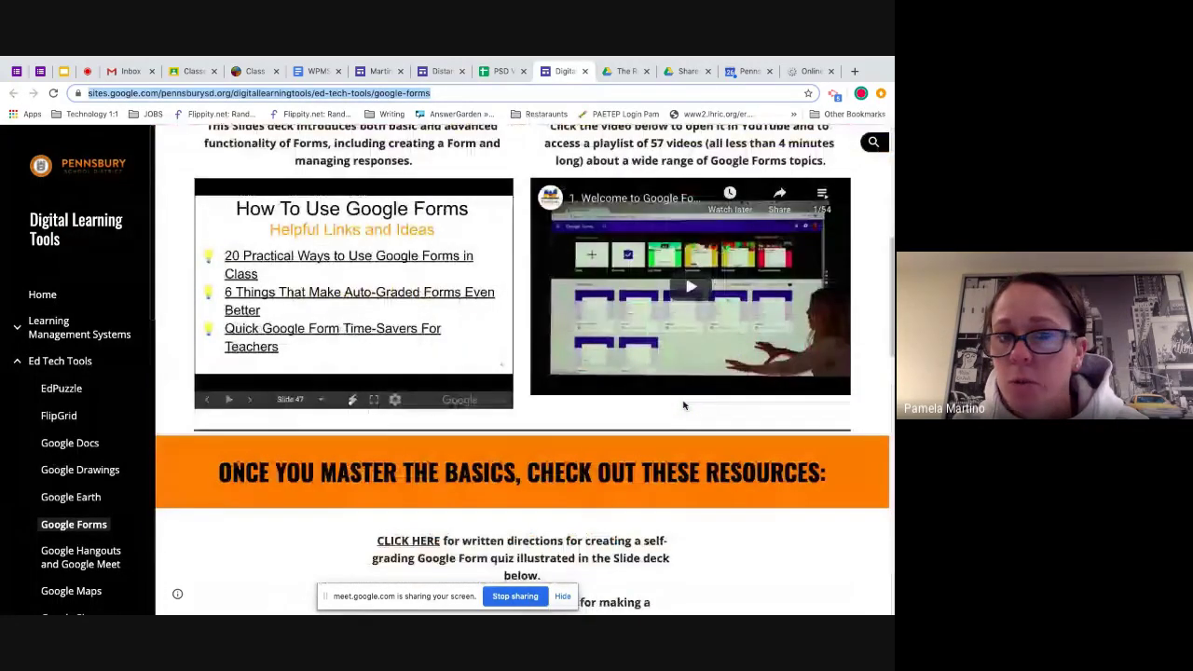
scroll(683, 406, down, 1)
scroll(683, 405, down, 1)
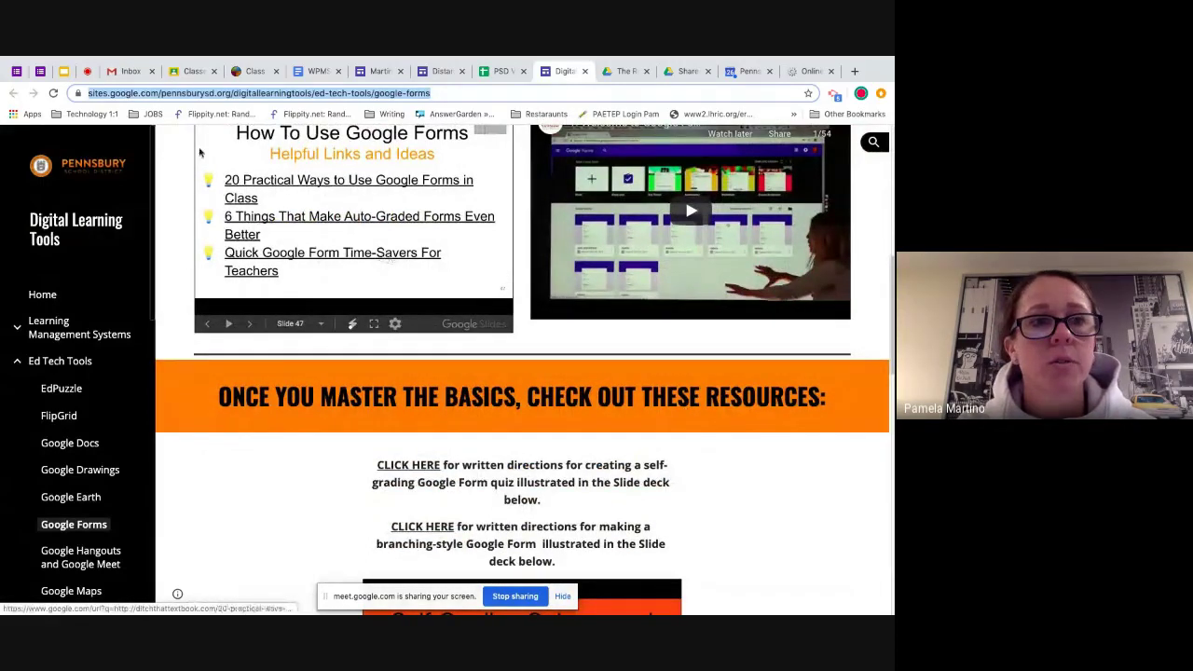
Step: Revisit the "One Tool...So Many Uses" slide and return to the Google Meet call
click(86, 72)
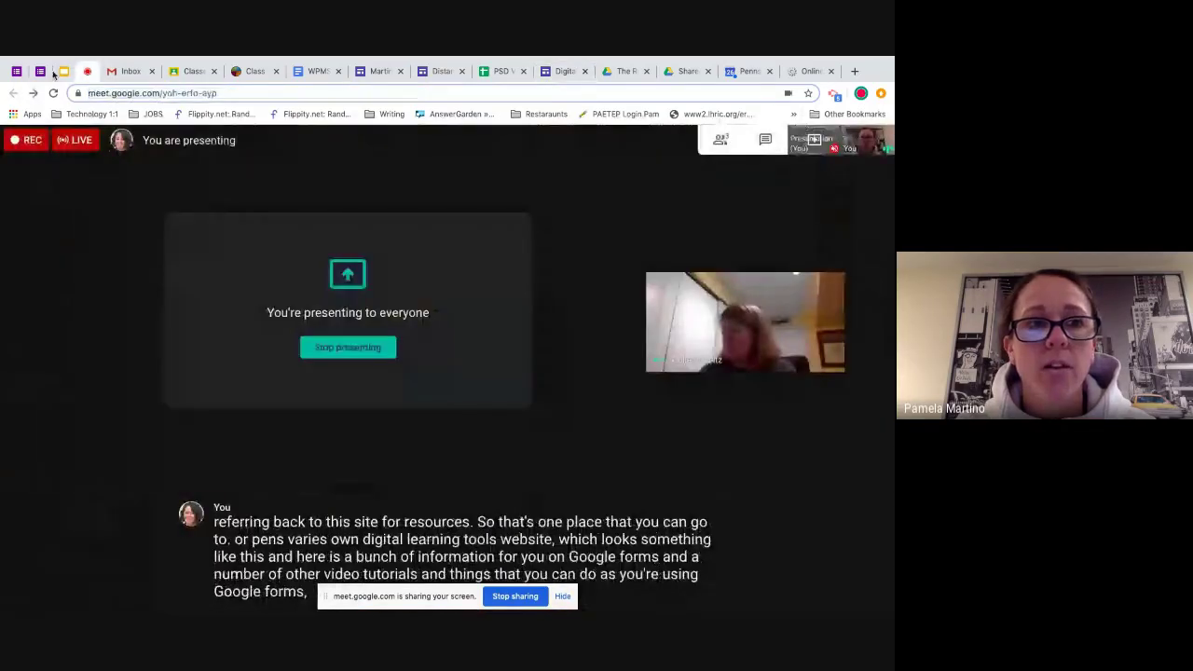
click(63, 71)
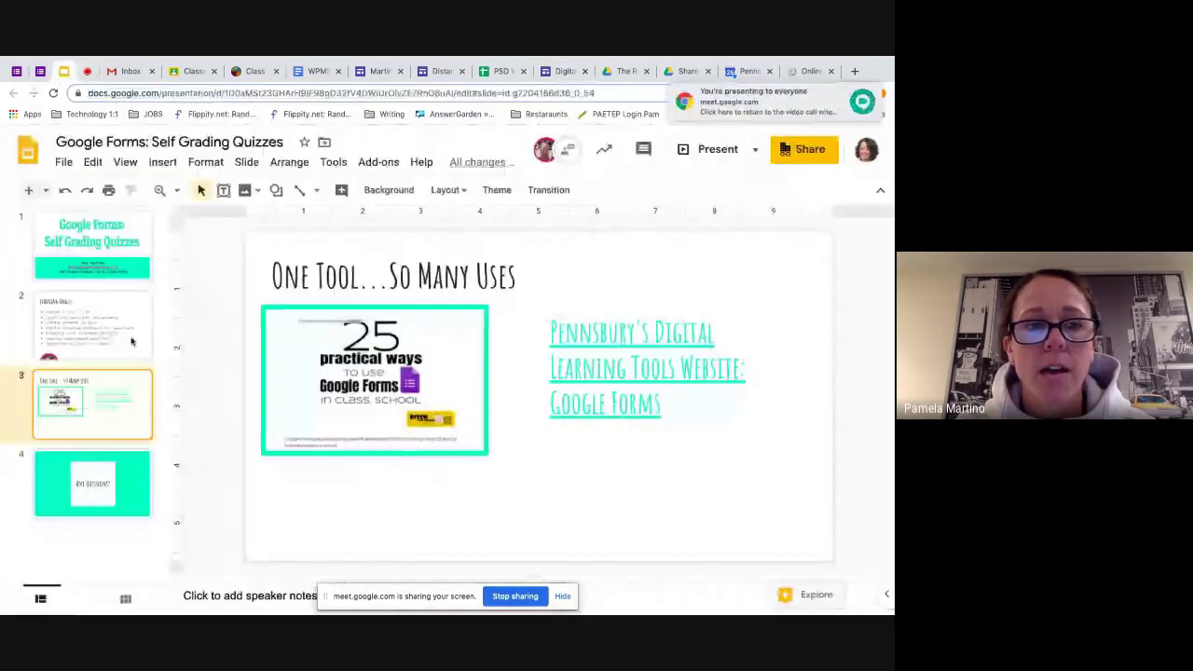
click(87, 71)
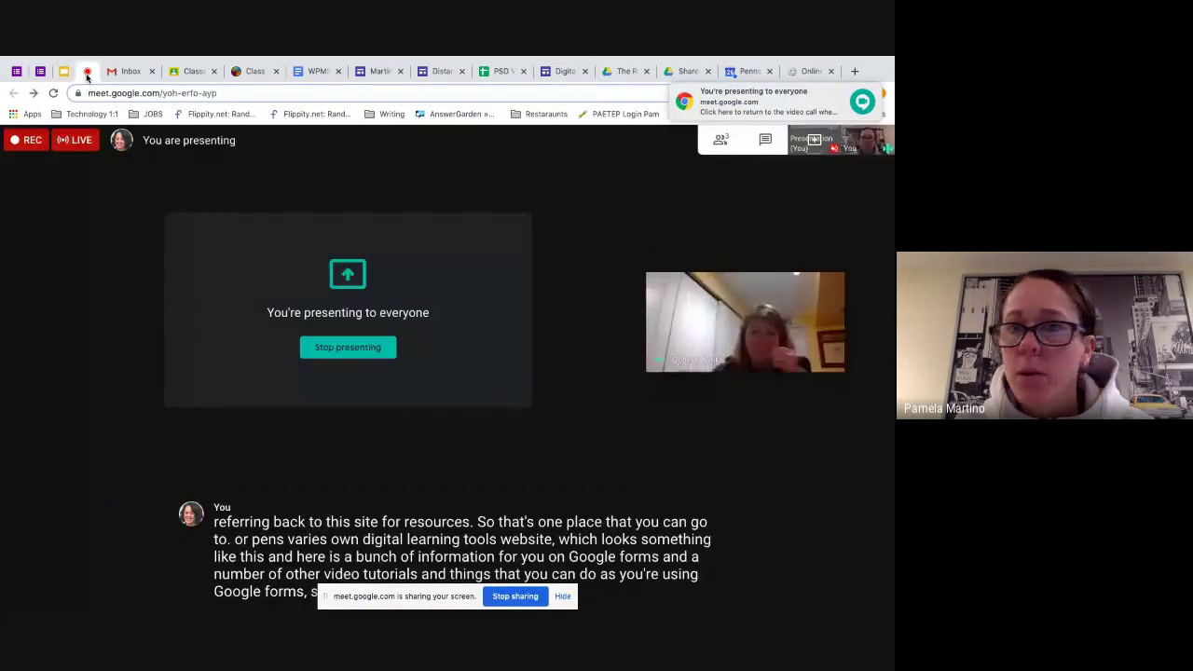